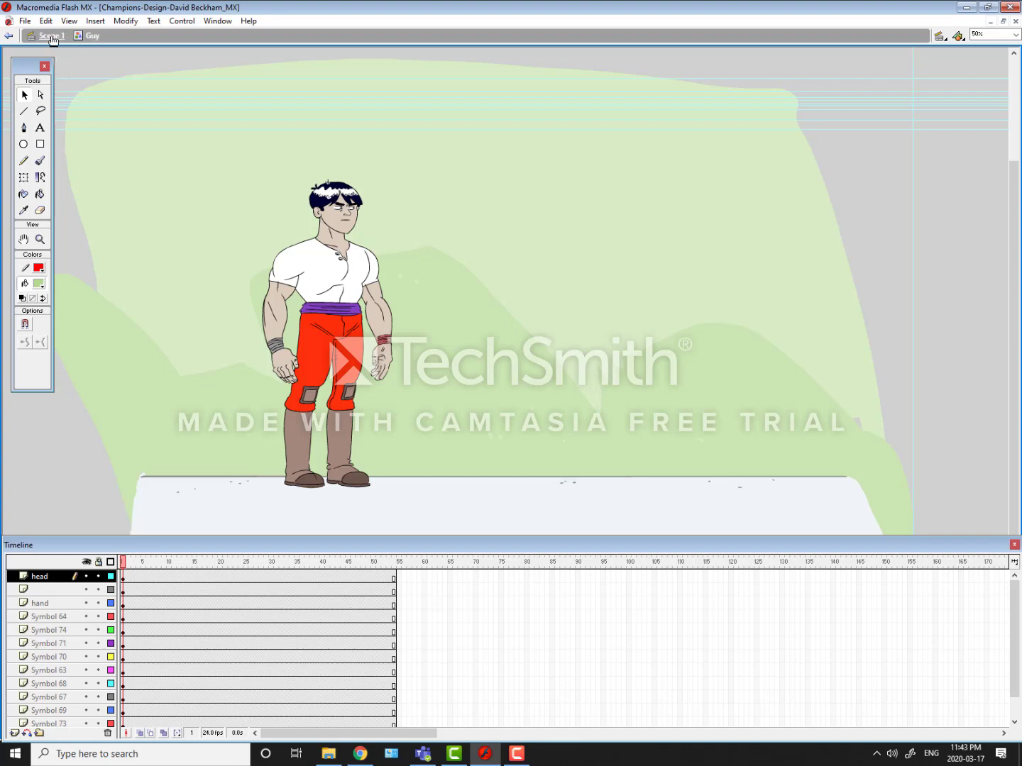
Step: Return to Scene 1 and select the first frames of the head layer and Layer 15 to inspect their contents
click(50, 34)
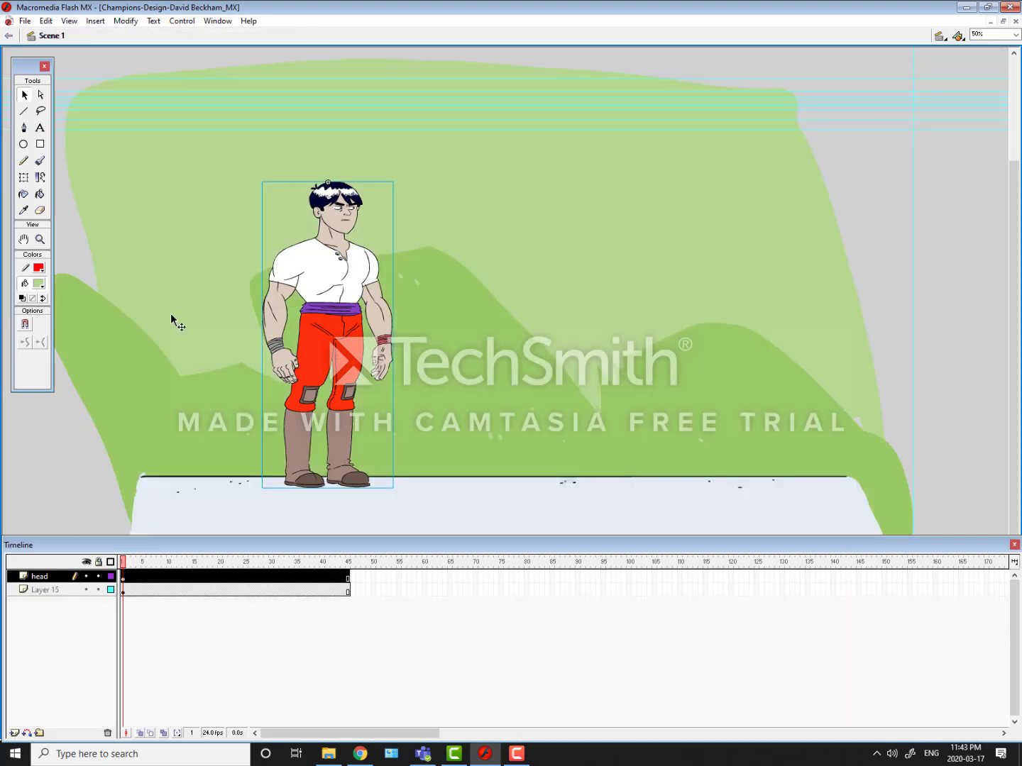
click(123, 576)
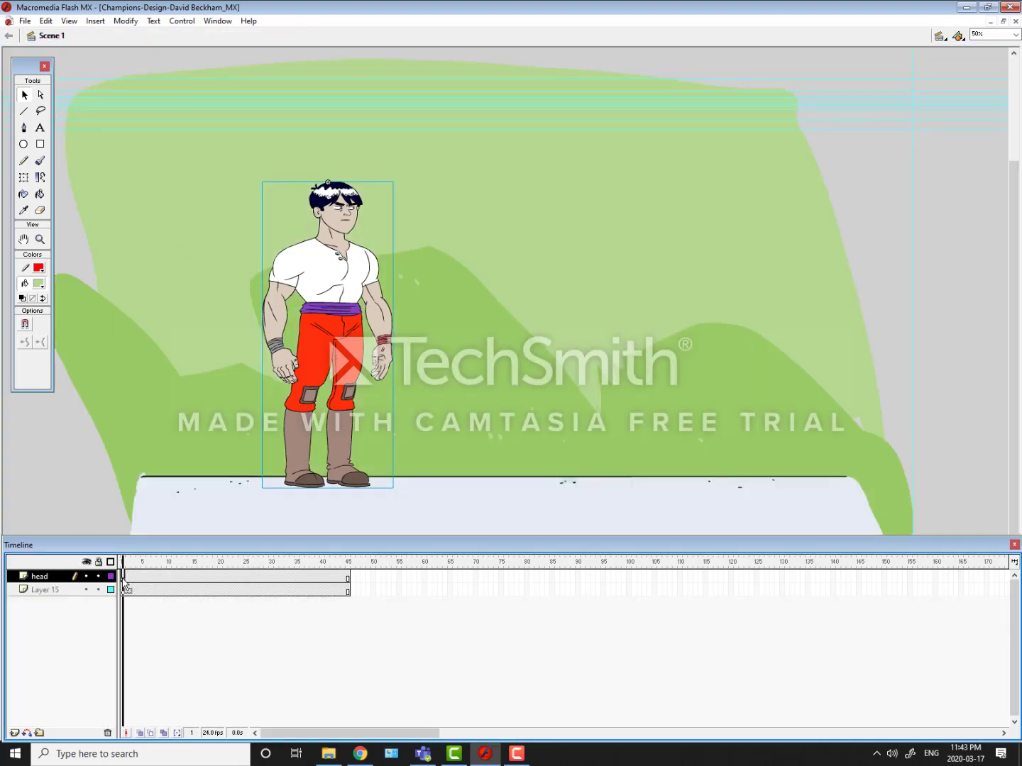
double_click(125, 580)
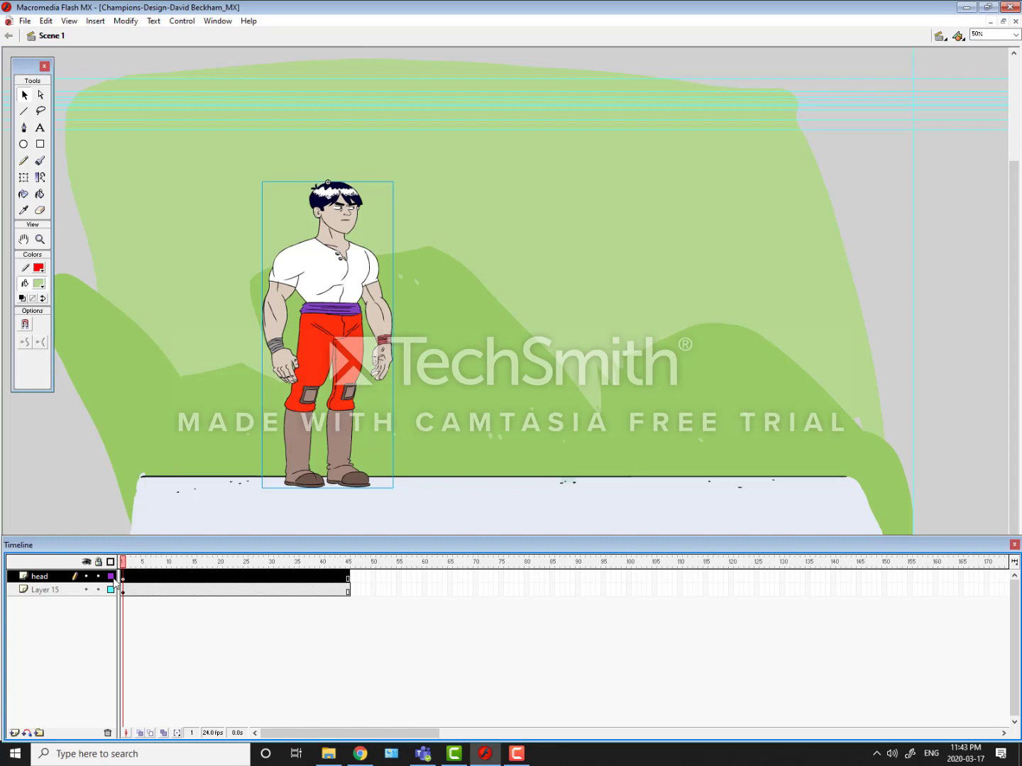
click(122, 590)
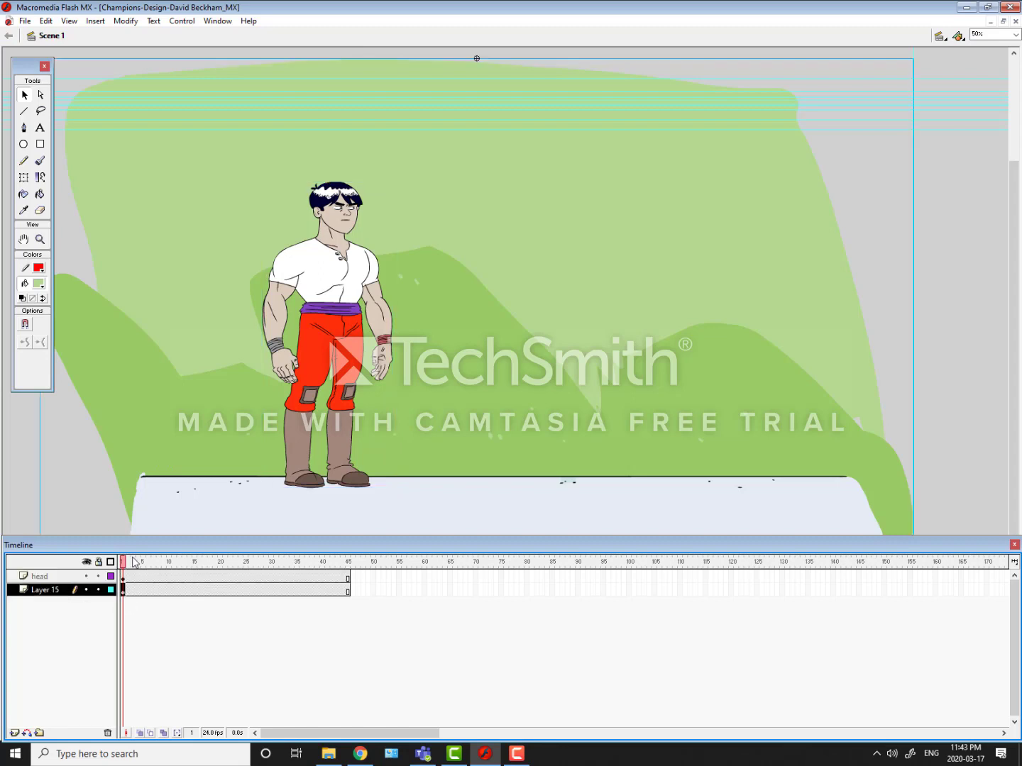
Step: Toggle the visibility of the background on Layer 15, leaving the layer hidden
click(87, 590)
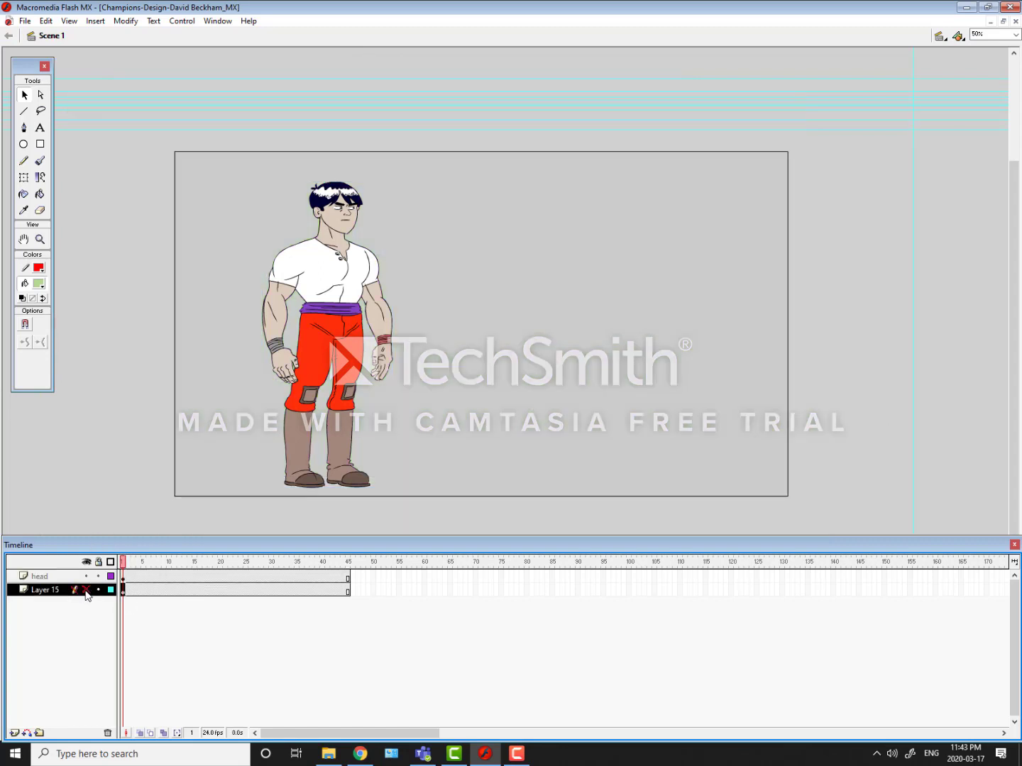
click(86, 590)
click(86, 589)
click(86, 591)
click(84, 591)
click(81, 592)
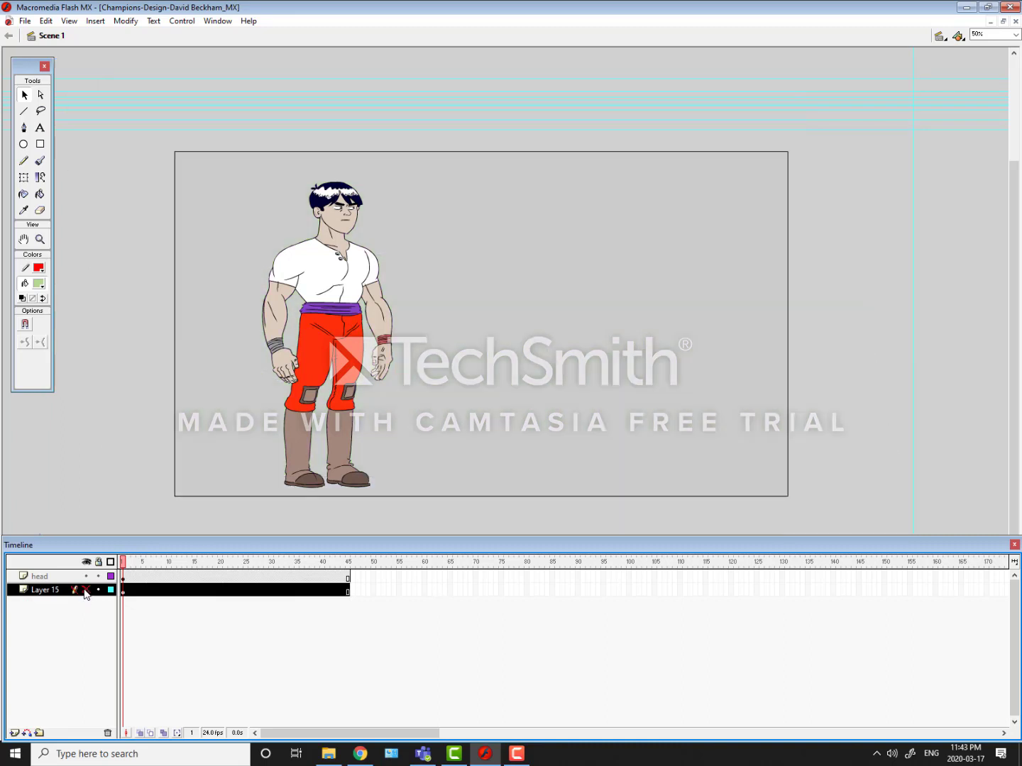
Step: Activate the Free Transform tool and open the Guy symbol for editing
click(25, 176)
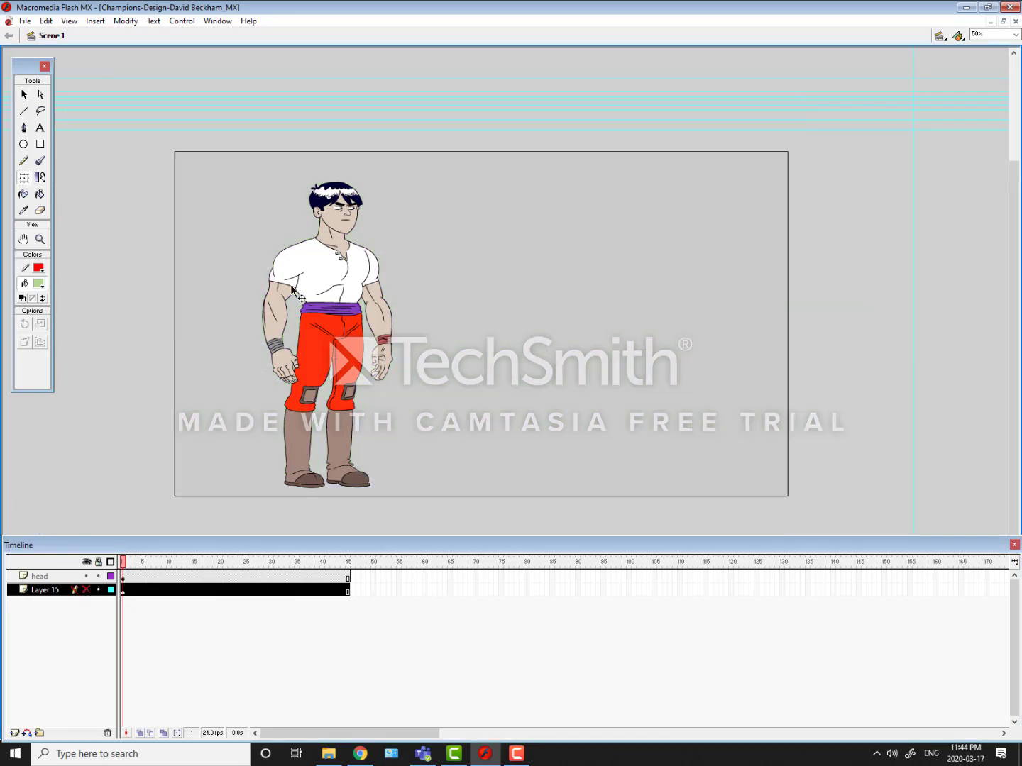
double_click(315, 335)
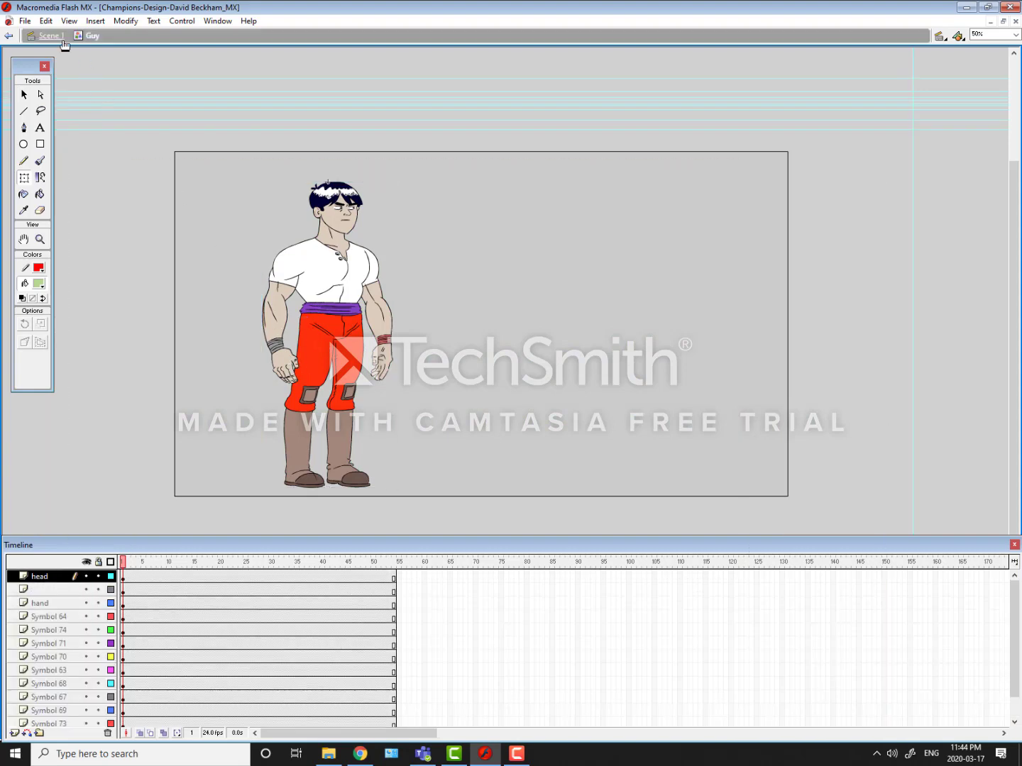
click(245, 223)
double_click(244, 223)
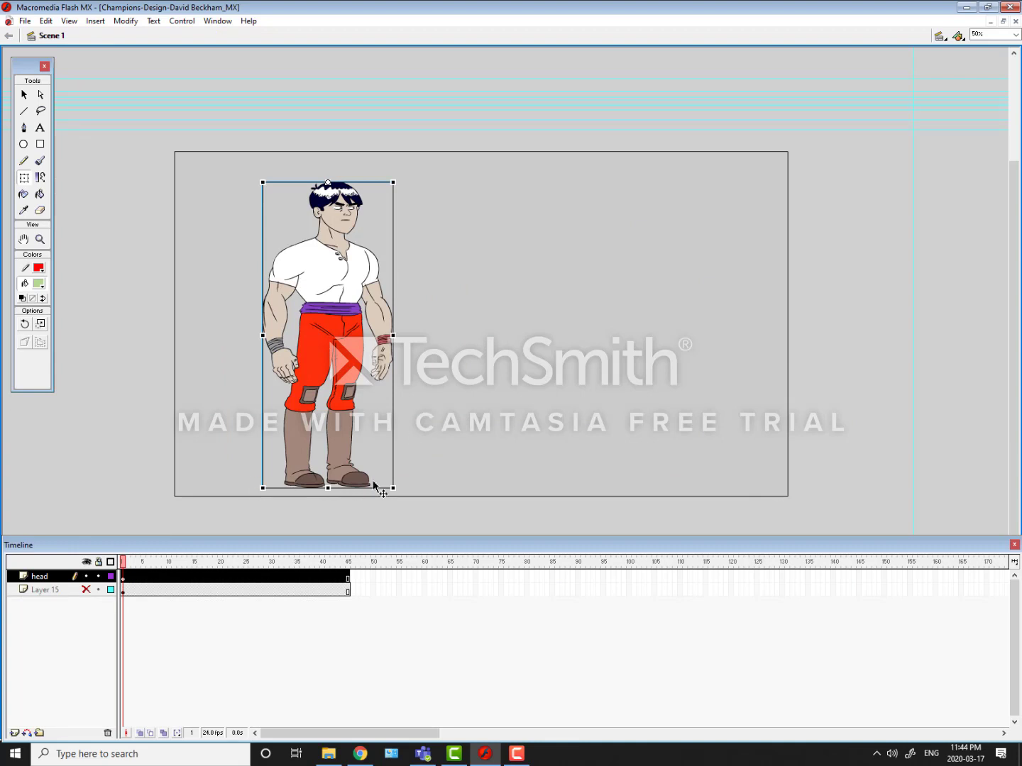
double_click(309, 272)
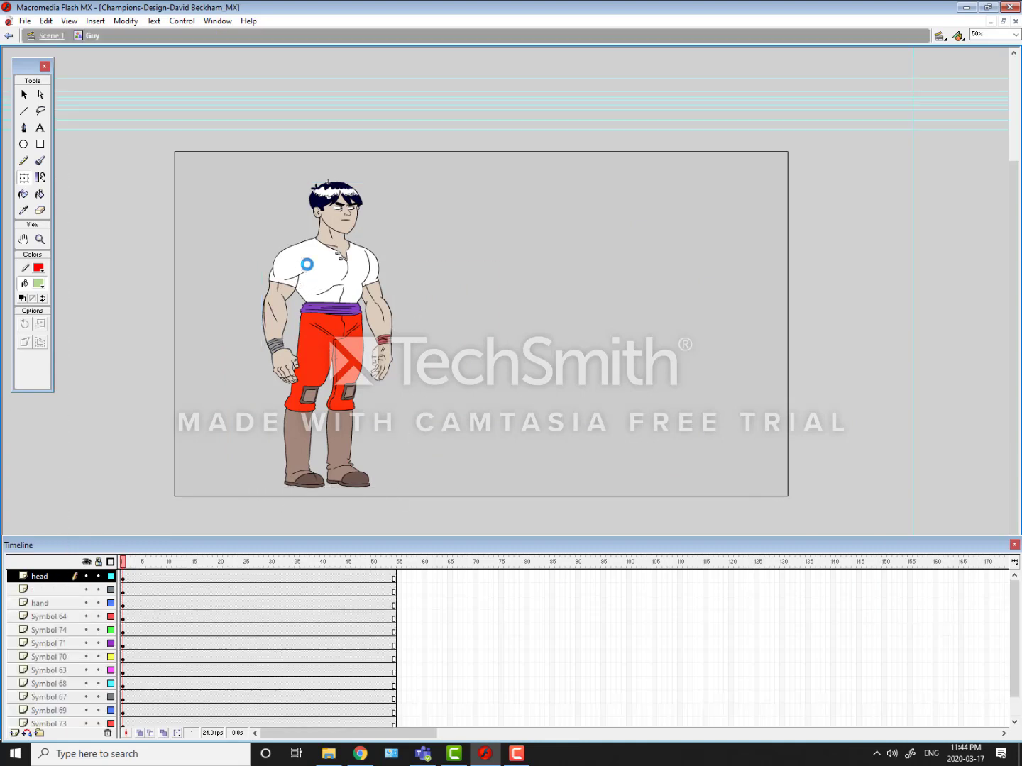
Step: Examine which body part each layer of the Guy symbol holds, from the head down to Symbol 72
click(123, 577)
click(124, 604)
click(124, 616)
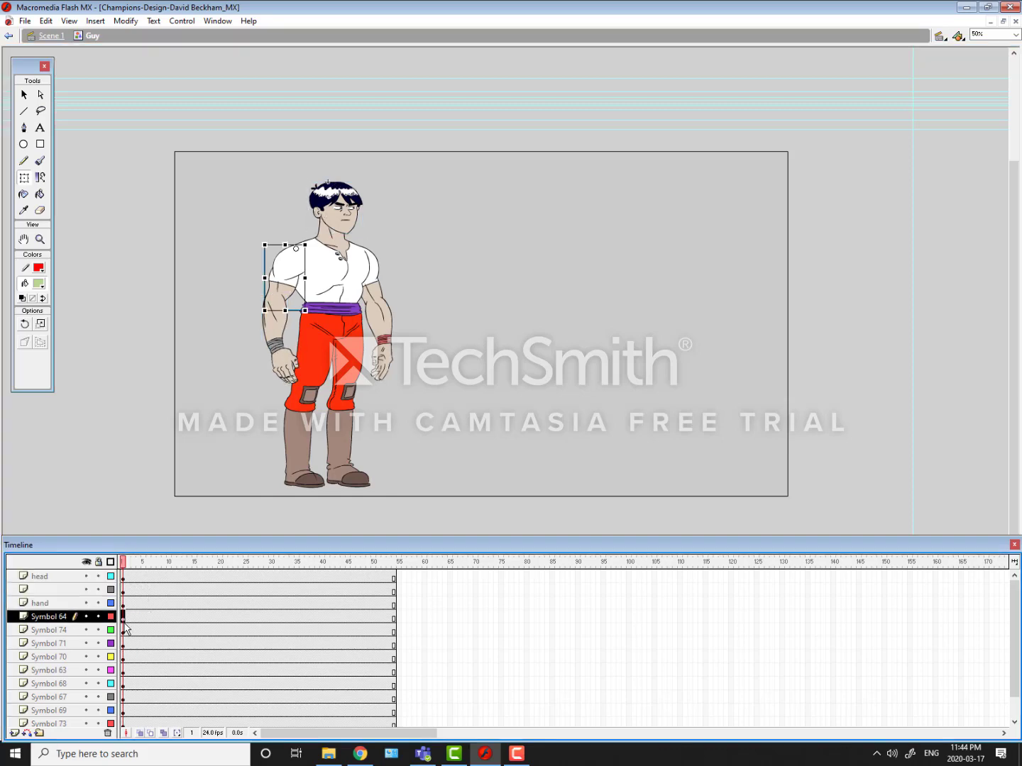
click(123, 631)
click(122, 644)
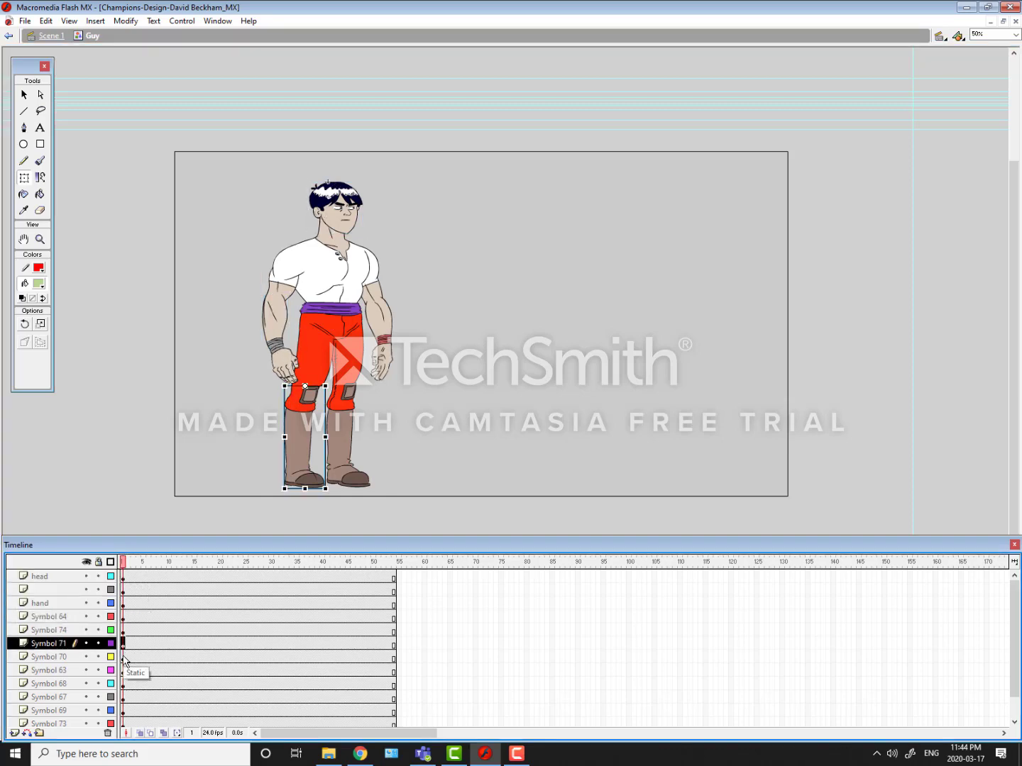
click(124, 656)
click(123, 670)
click(123, 684)
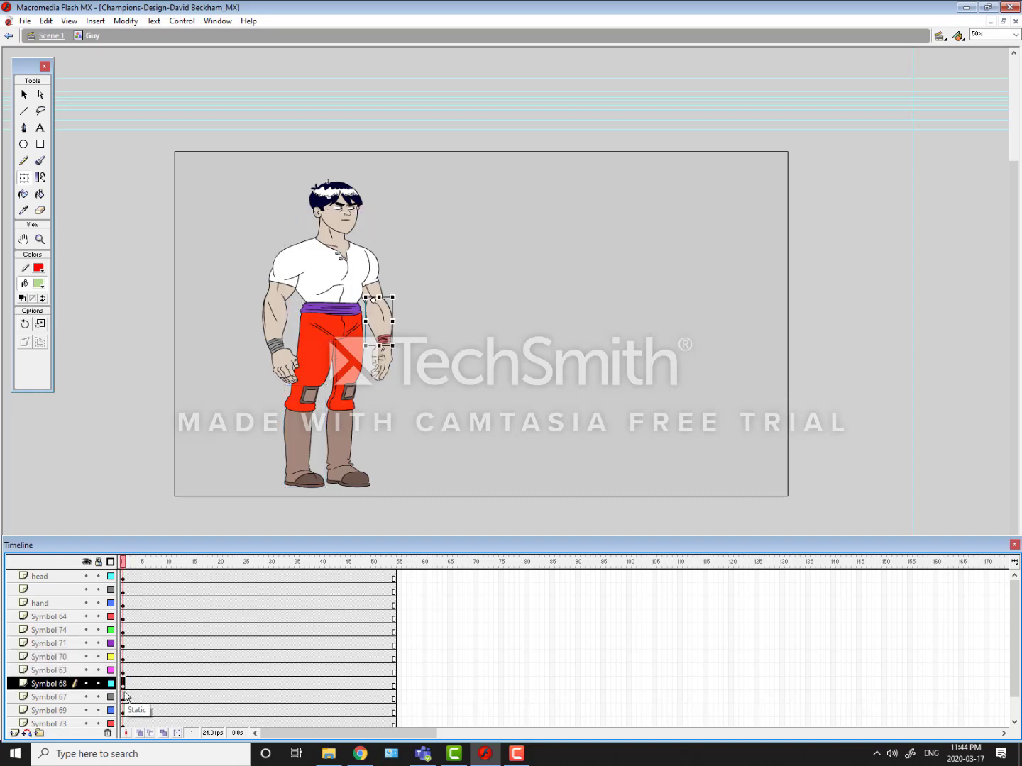
click(124, 698)
click(123, 712)
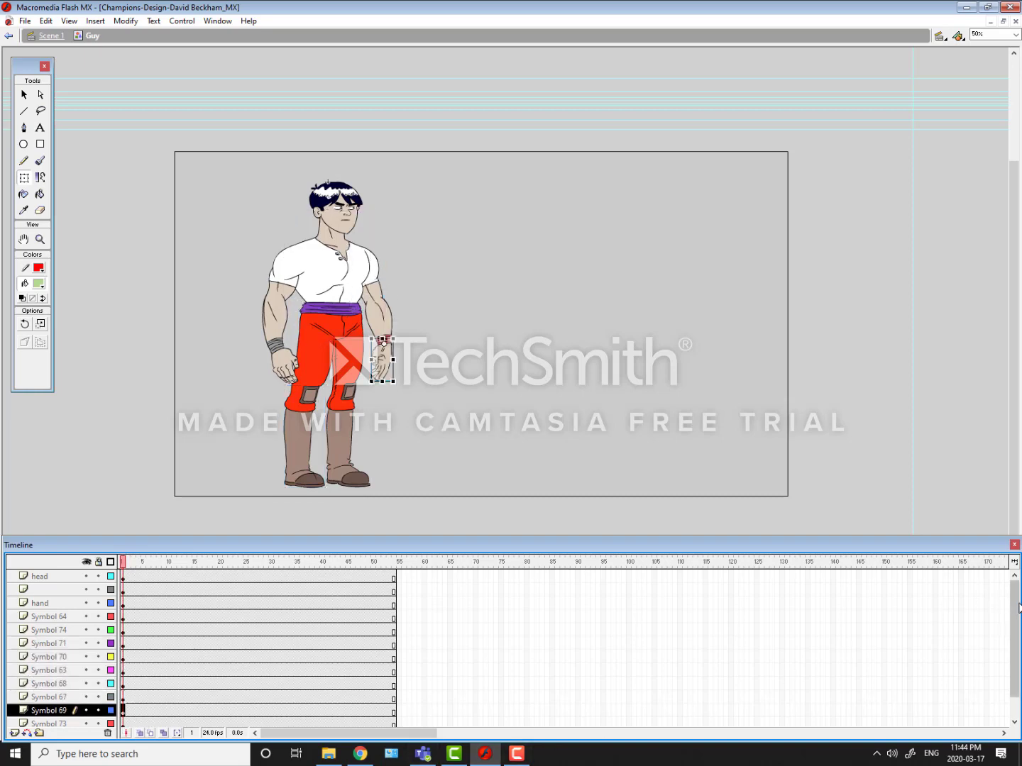
drag(1017, 603, 1005, 658)
click(123, 698)
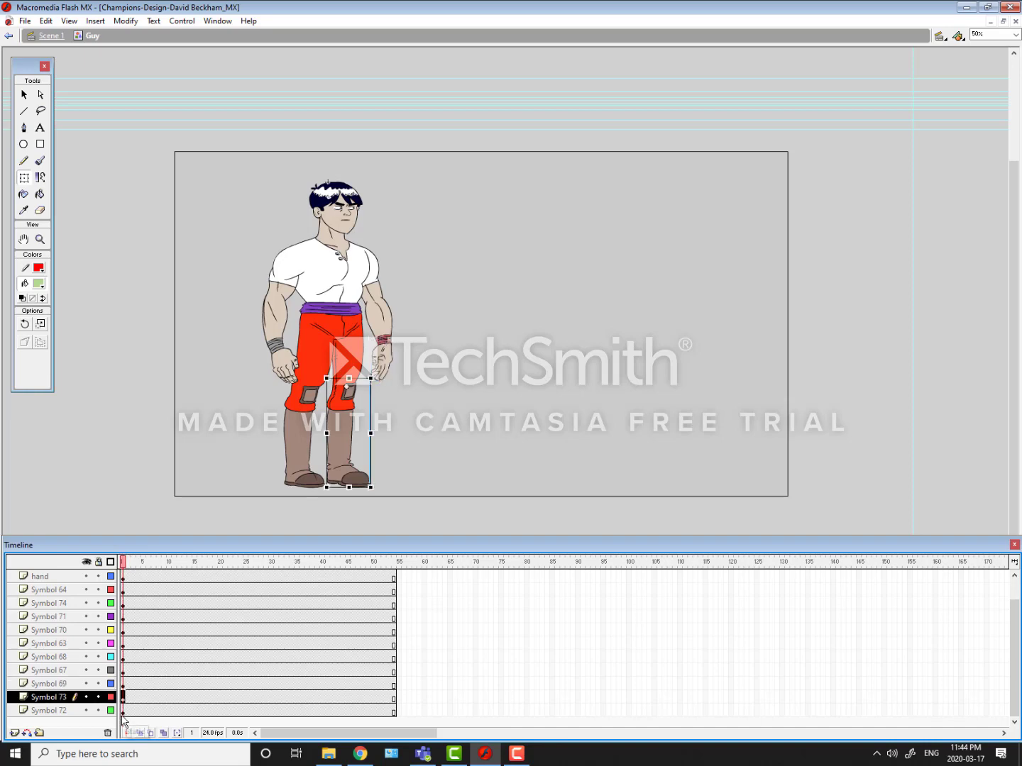
click(123, 711)
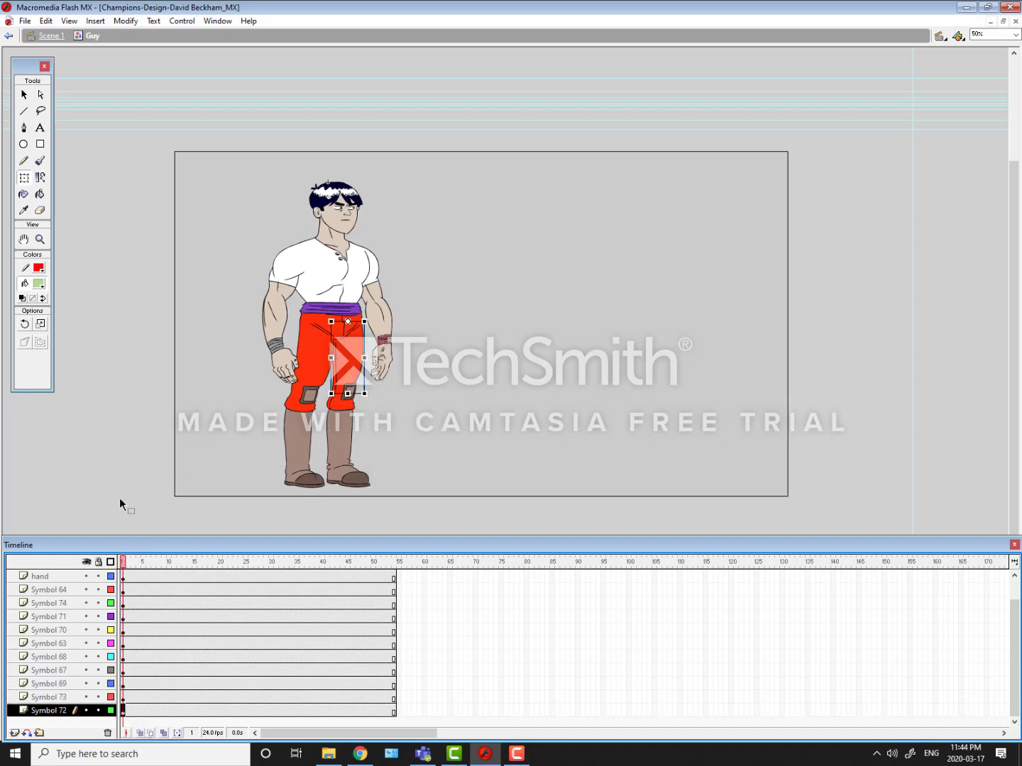
key(ctrl+alt+a)
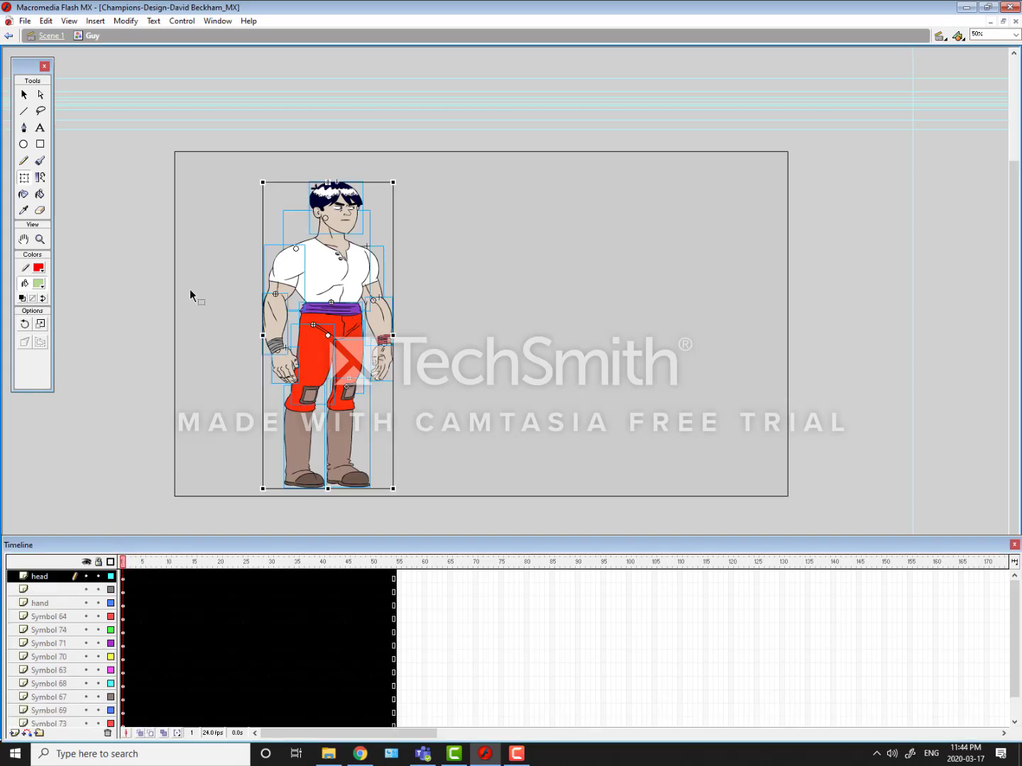
click(205, 292)
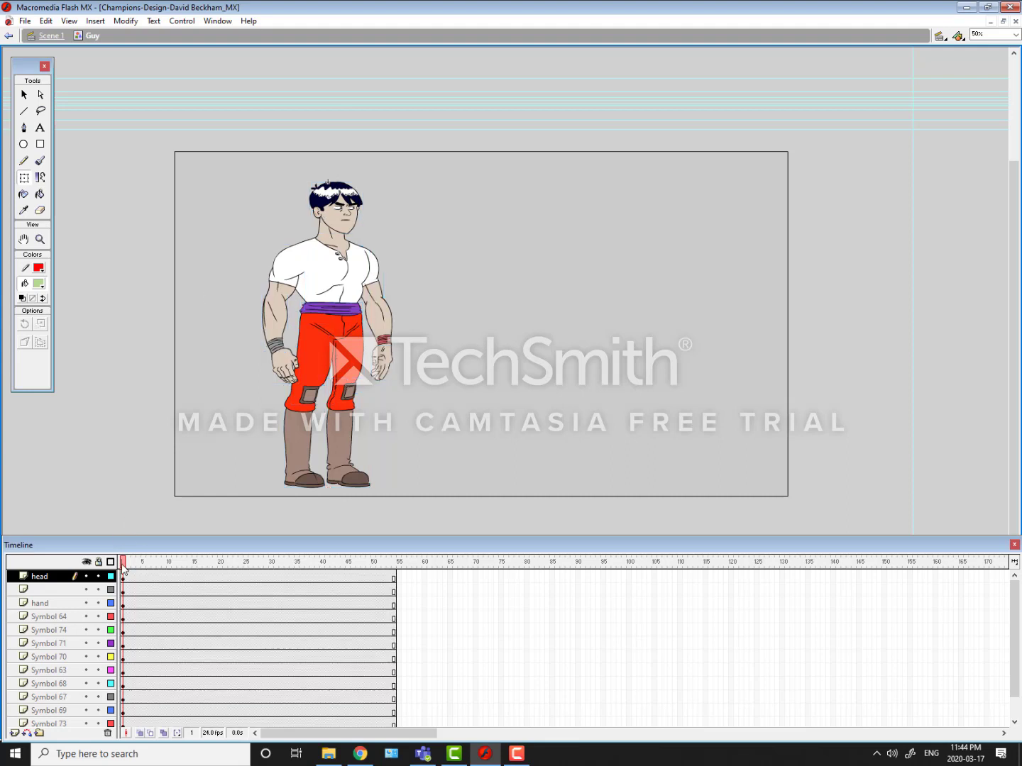
Step: Try adding keyframes on every layer of the Guy symbol at frames 10 and 11
drag(123, 565, 172, 728)
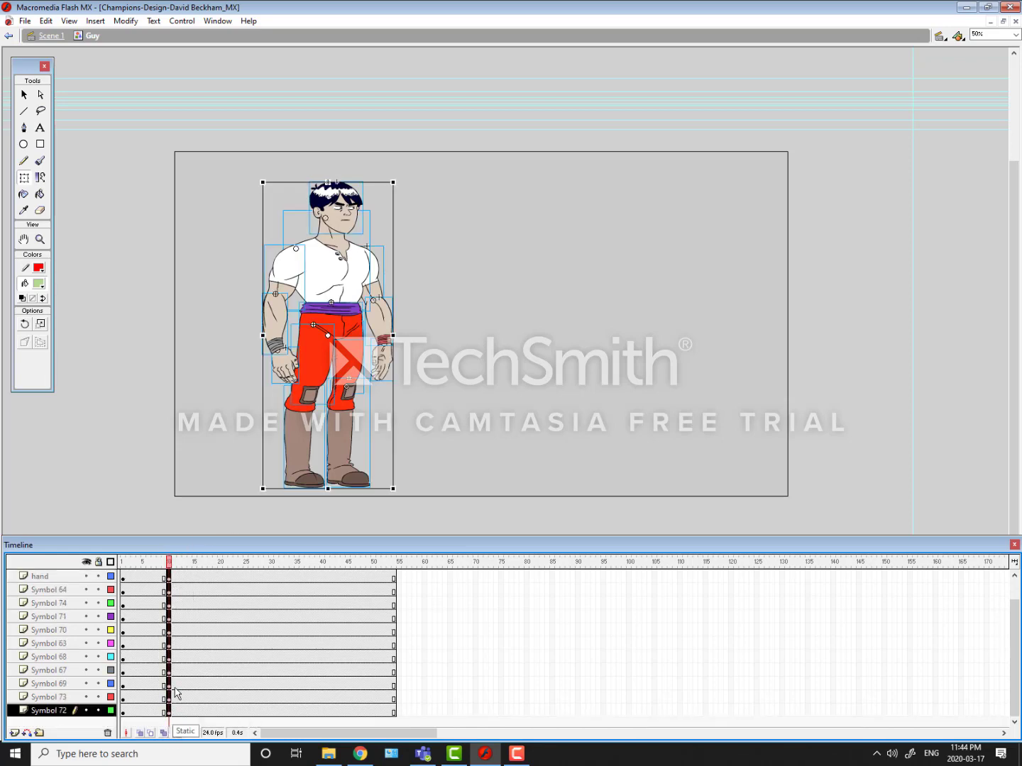
click(176, 560)
key(F6)
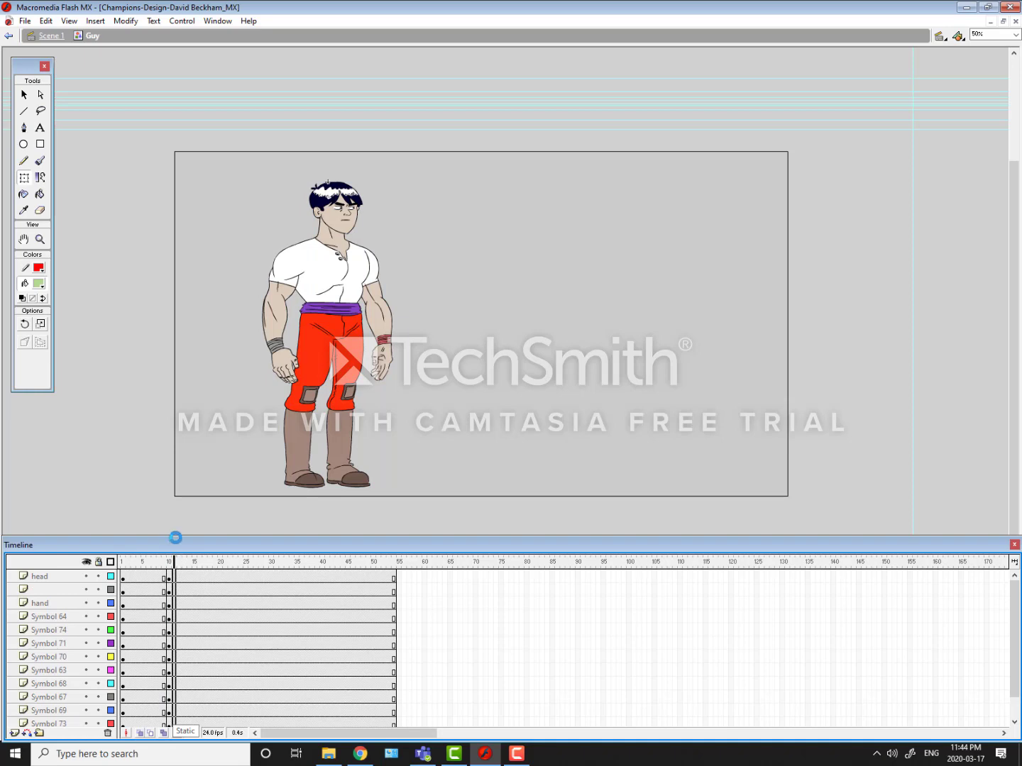
drag(172, 562, 169, 562)
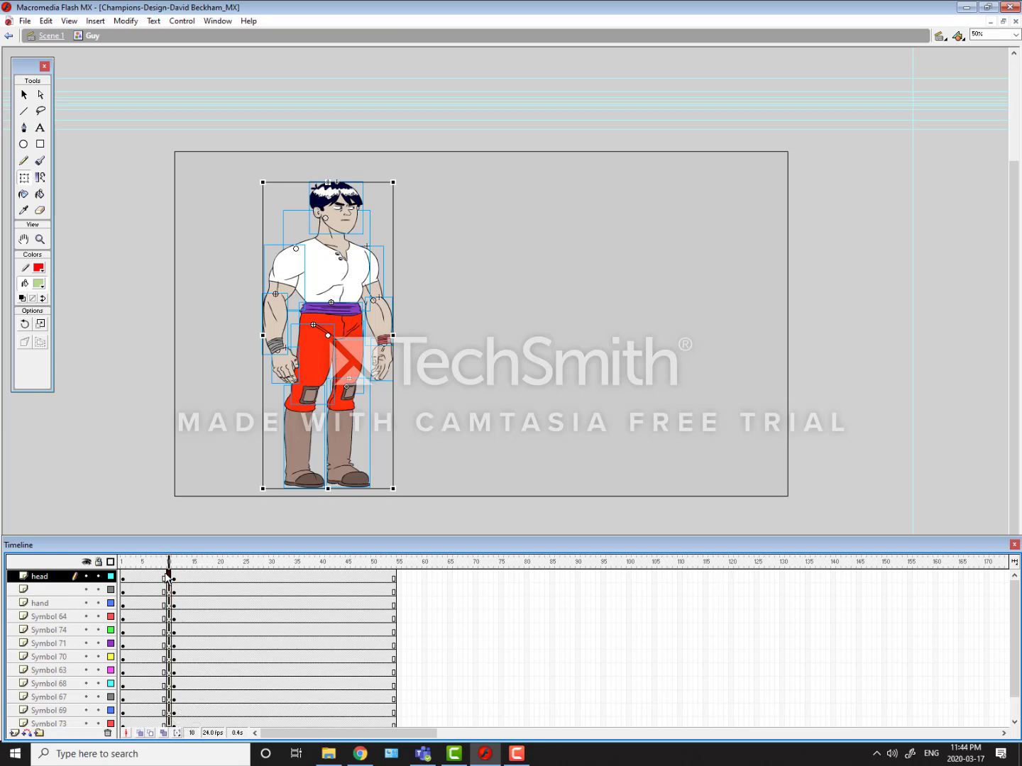
click(169, 589)
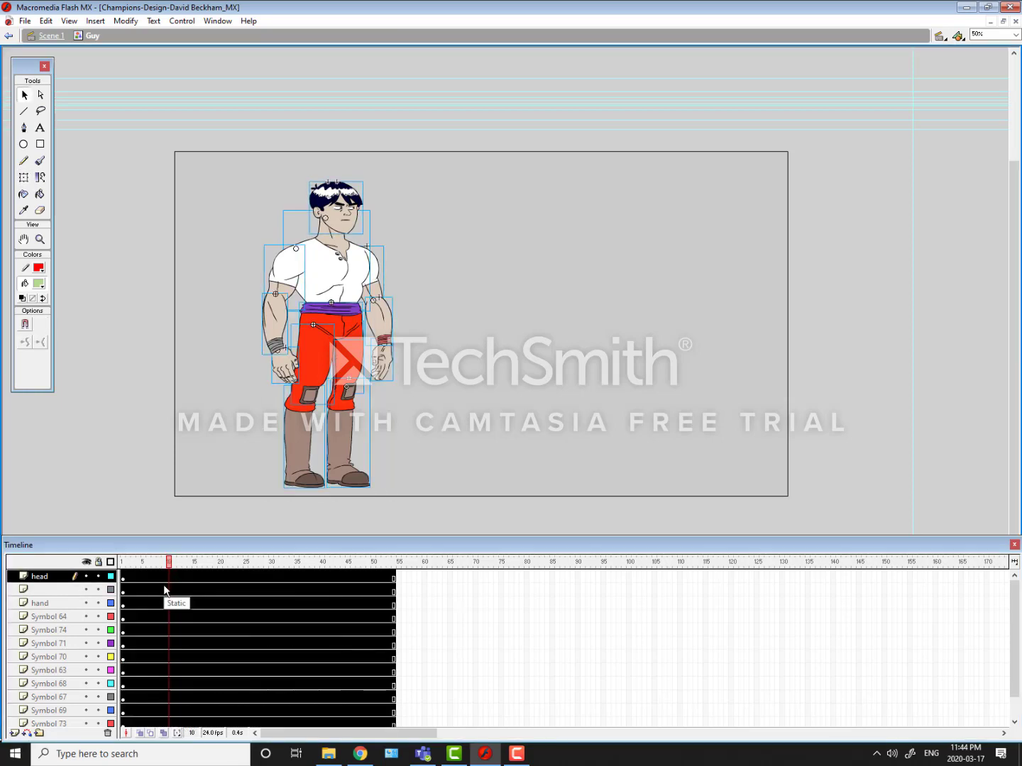
Step: Insert keyframes at frame 10 and frame 11 across all layers of the Guy symbol
click(167, 576)
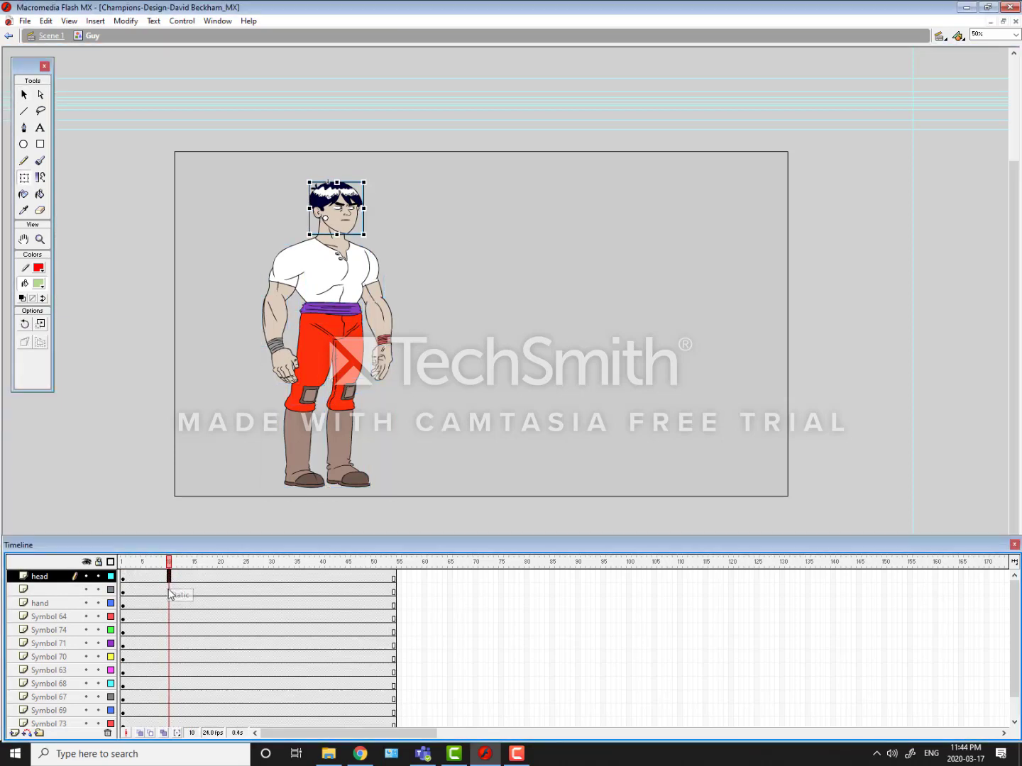
click(169, 604)
drag(169, 577, 169, 737)
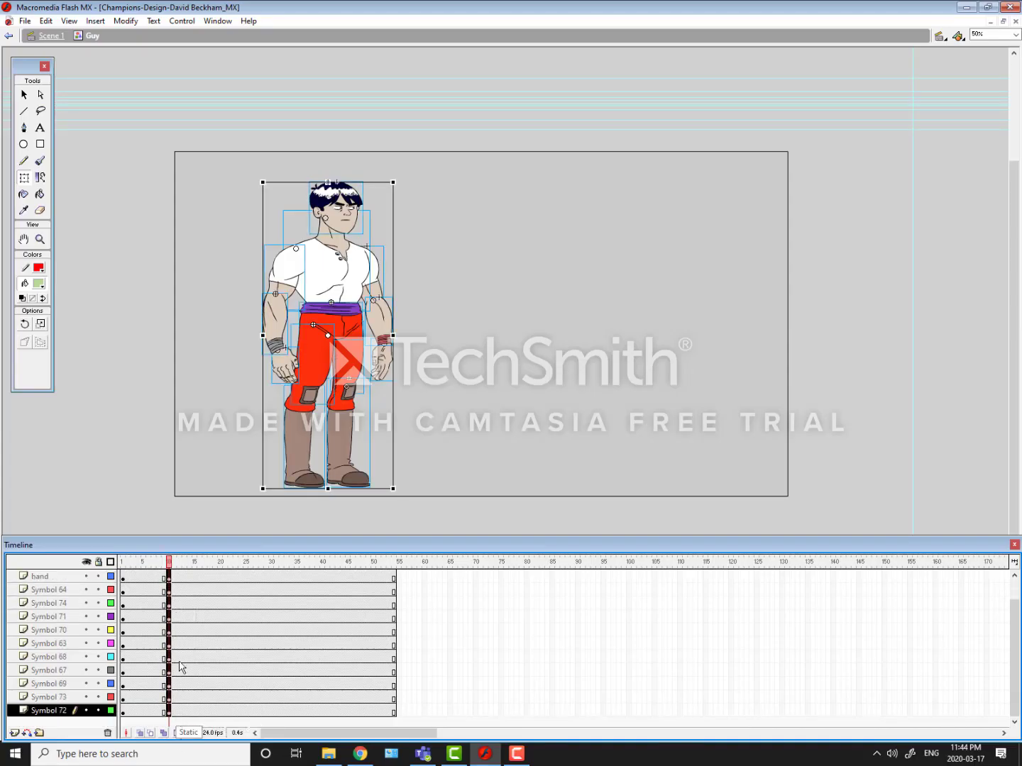
click(173, 560)
drag(172, 547, 174, 538)
key(F6)
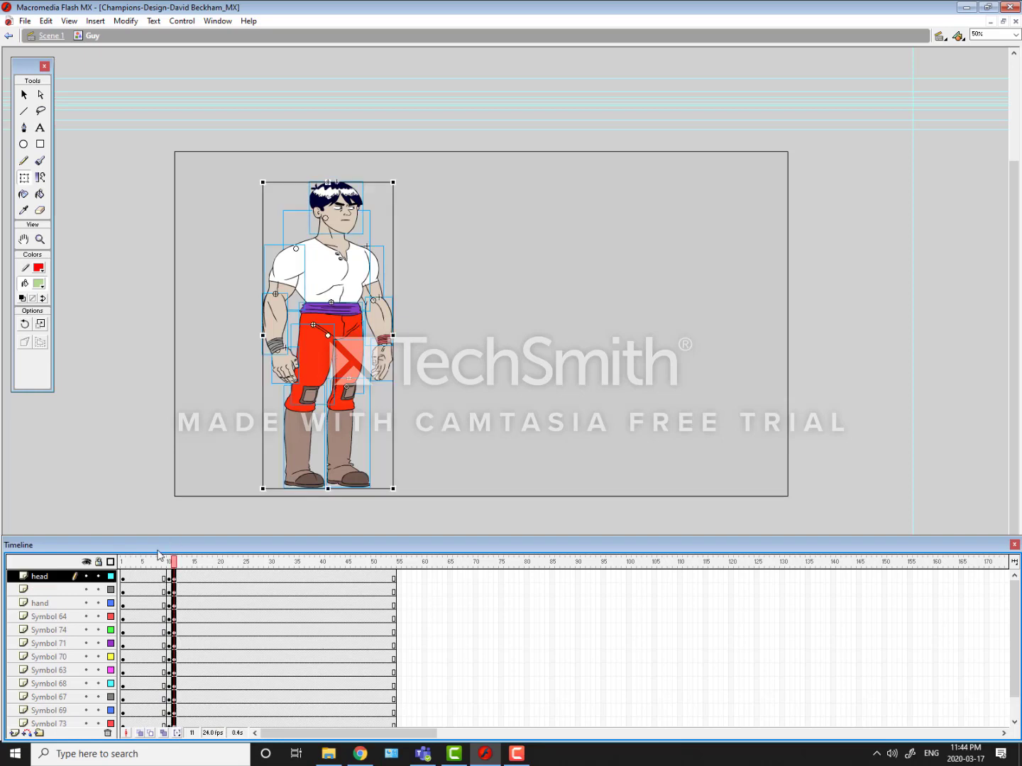
click(90, 529)
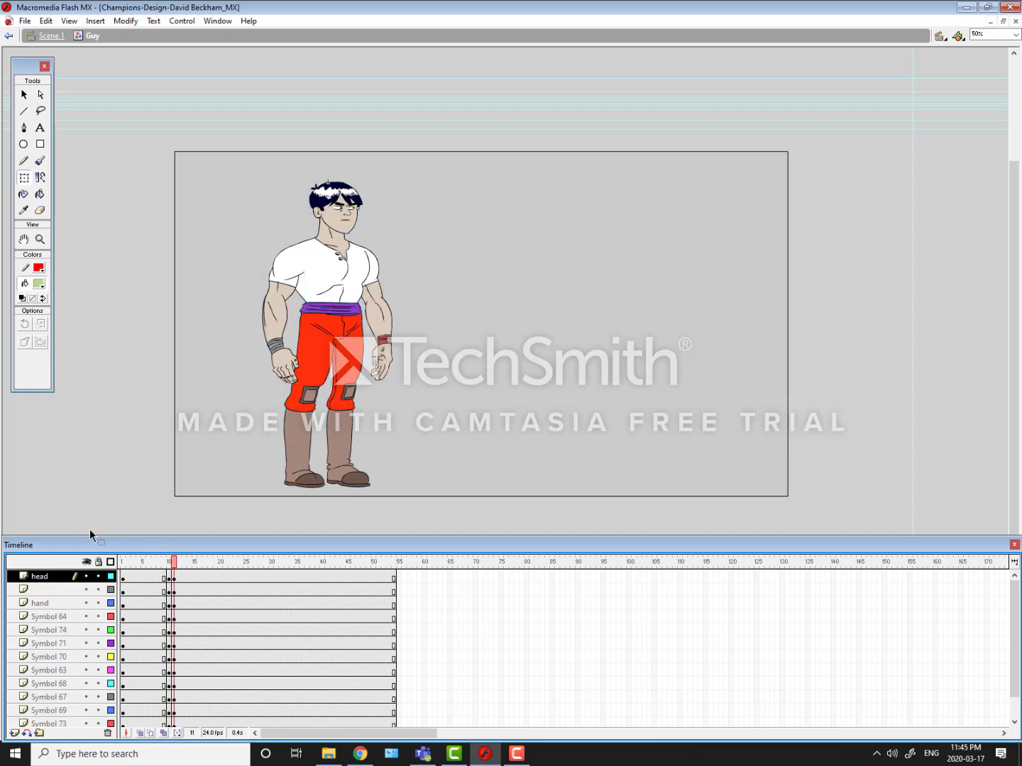
Step: At frame 11, shift the character's head, torso, arms and hands together a short distance to the right
key(.)
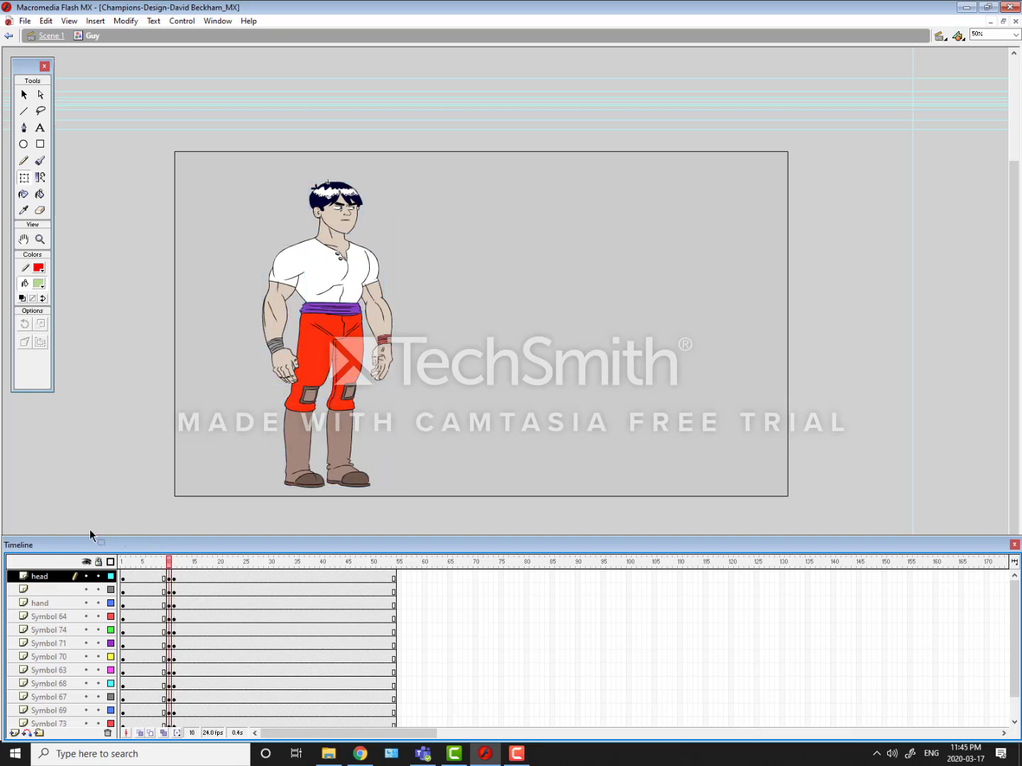
key(period)
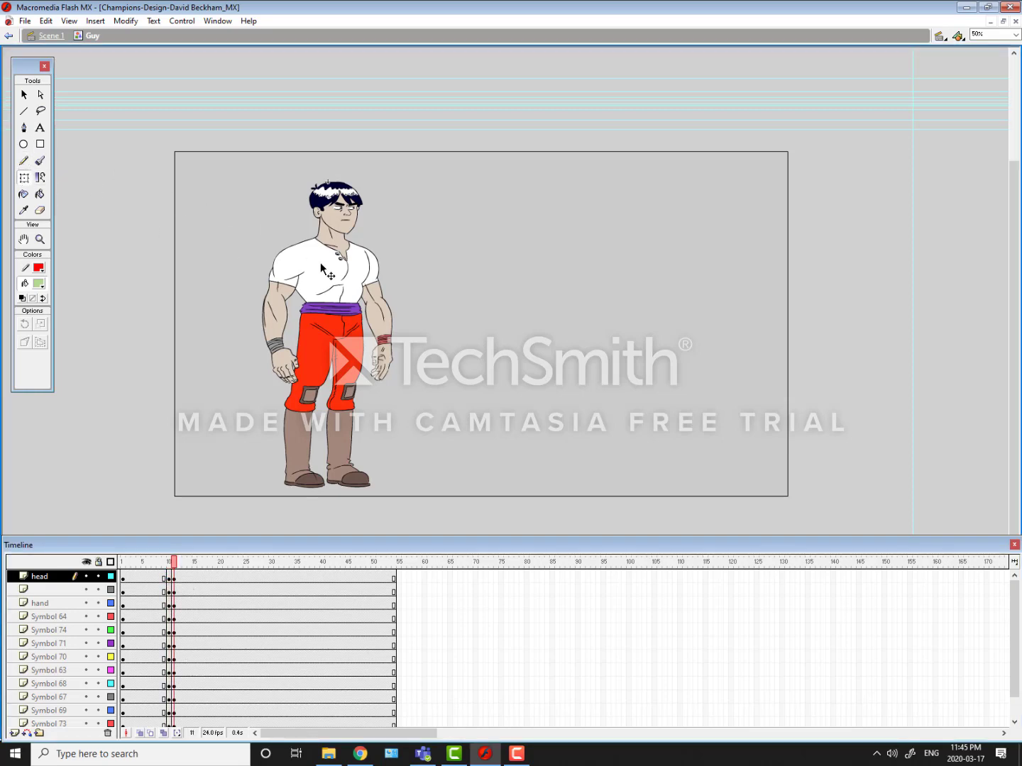
click(341, 290)
shift+click(378, 281)
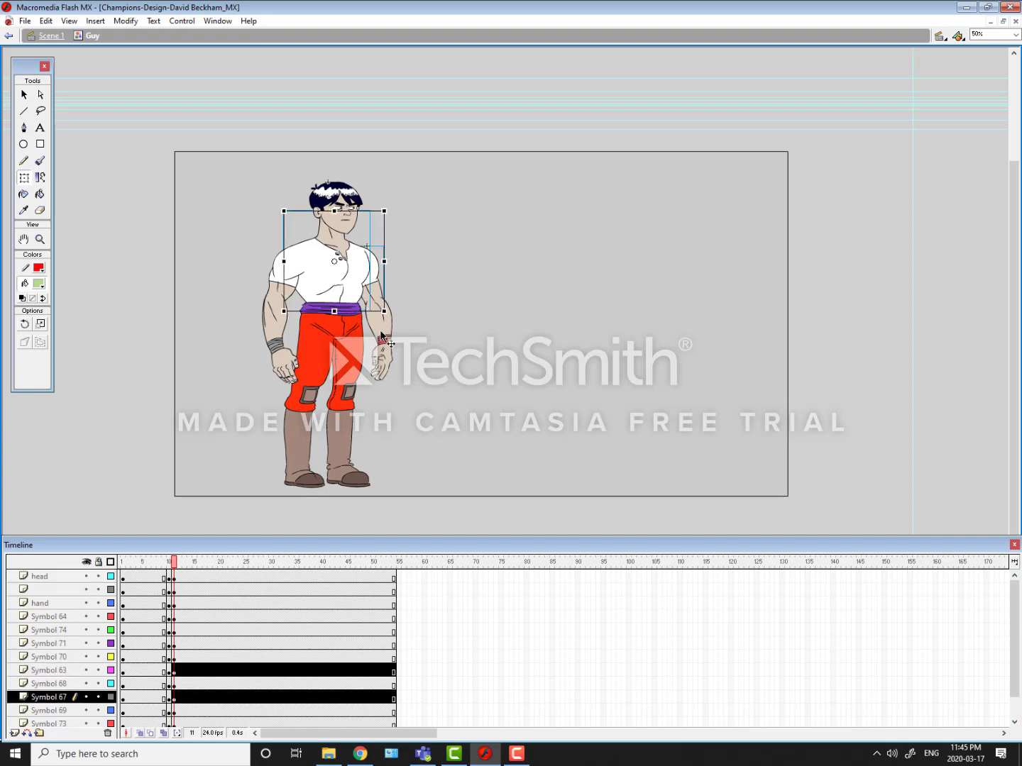
shift+click(381, 334)
shift+click(379, 365)
shift+click(295, 274)
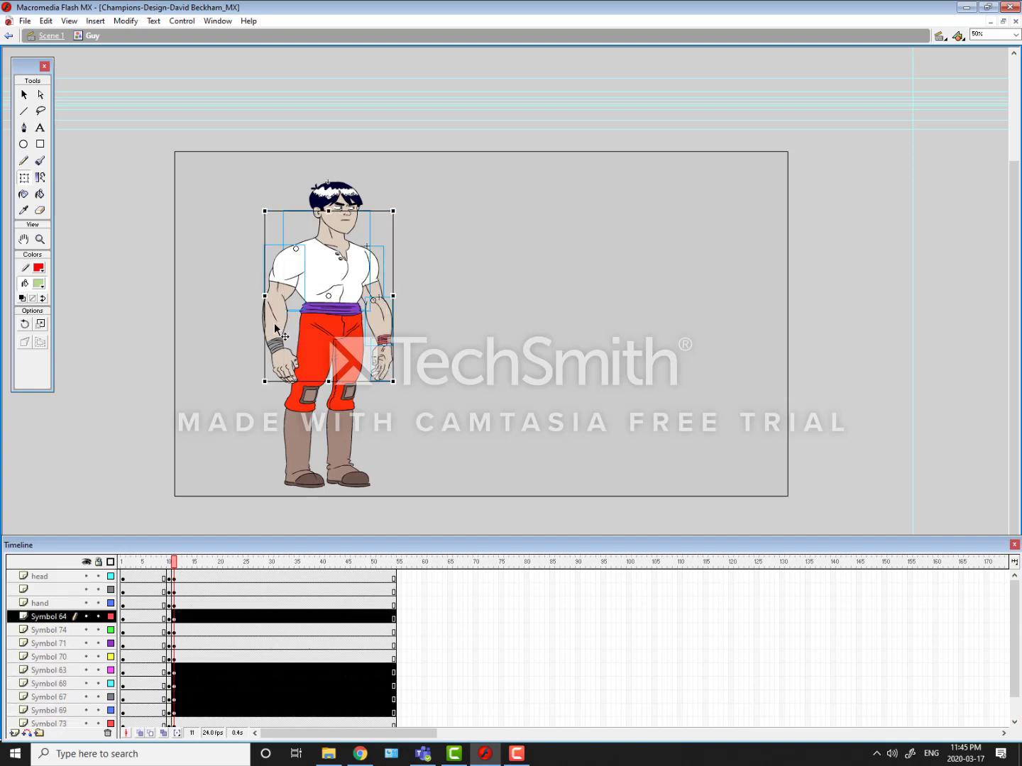
shift+click(274, 322)
shift+click(288, 351)
shift+click(328, 201)
drag(287, 227, 313, 234)
drag(287, 172, 296, 170)
Step: Nudge the hips and the leg on Symbol 72 and Symbol 73 rightward beneath the shifted torso at frame 11
click(338, 321)
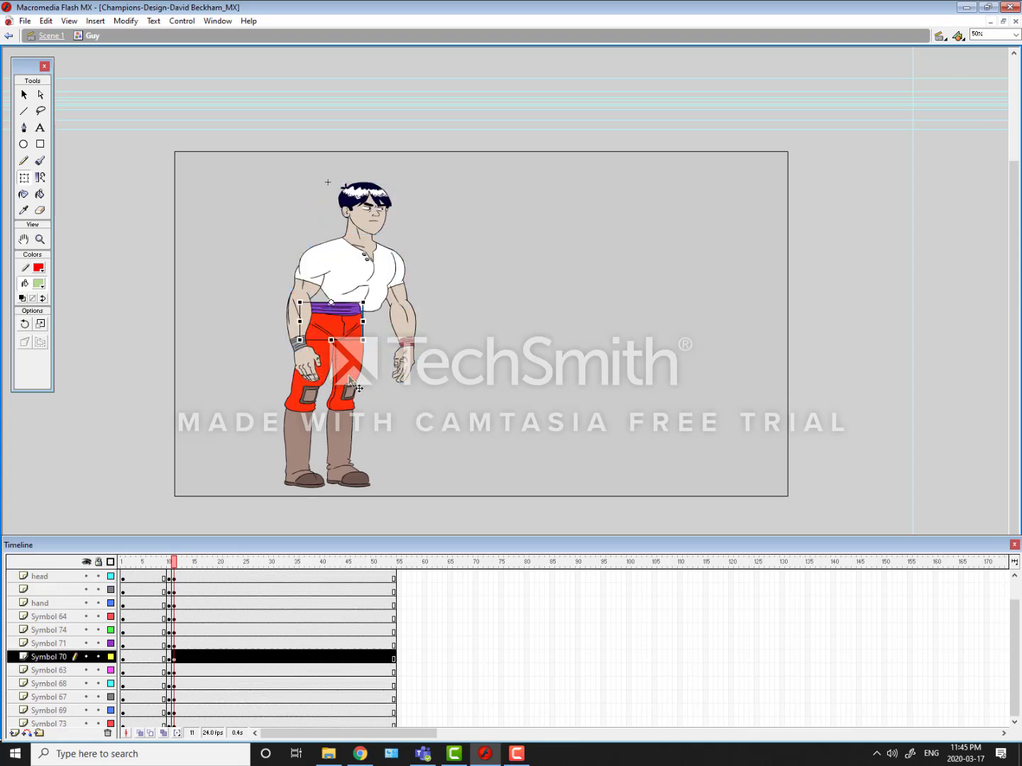
shift+click(348, 435)
key(shift+Right)
key(shift+Right)
key(shift+Right)
key(shift+Right)
key(shift+Right)
key(shift+Right)
key(shift+Right)
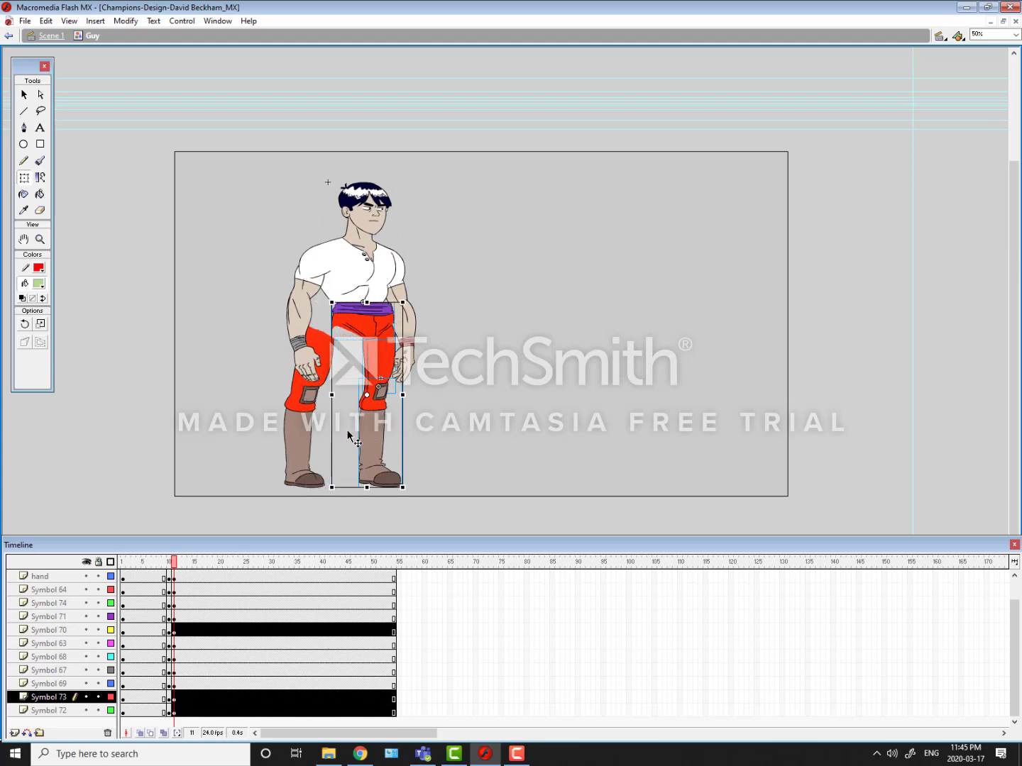
Step: Rotate the leg on Symbol 72 and Symbol 73 slightly about the hip to fit the new pose
click(363, 336)
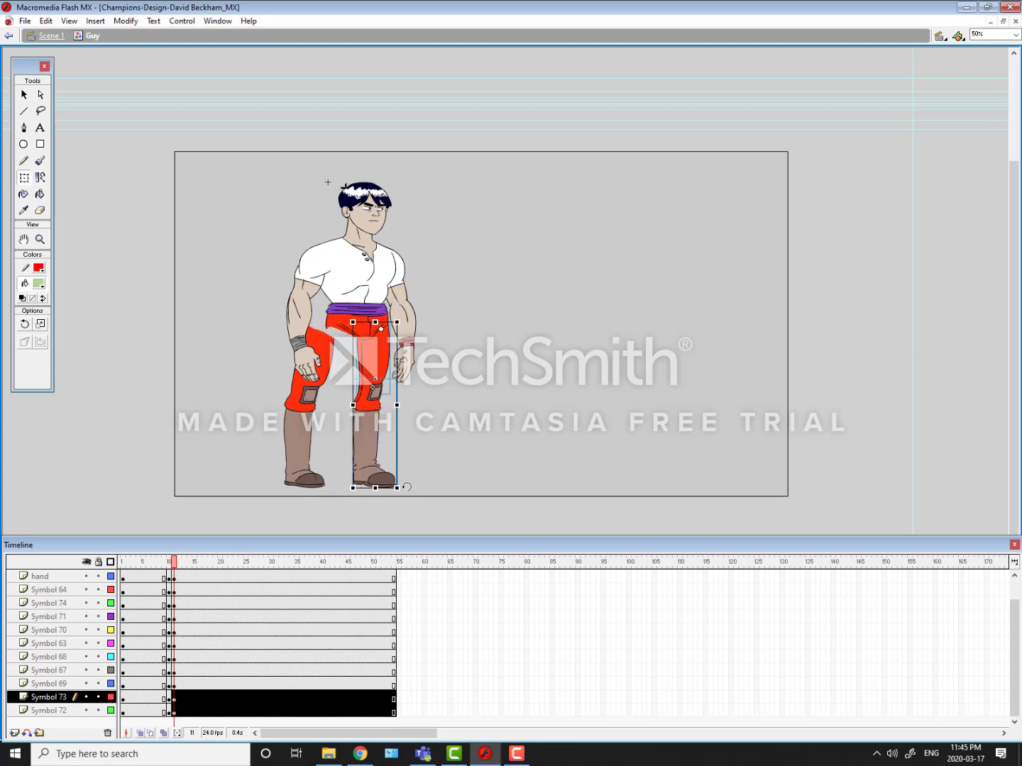
mouse_move(399, 476)
mouse_down()
mouse_move(417, 476)
mouse_move(404, 489)
mouse_up()
shift+click(373, 365)
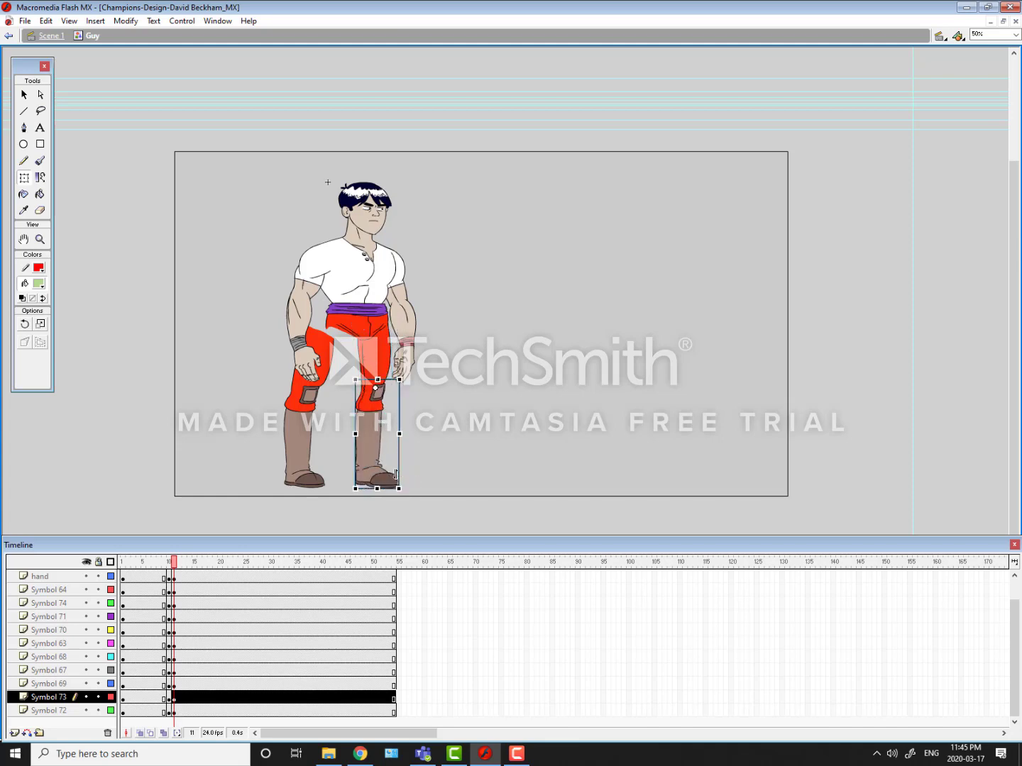
Step: Try skewing the leg on Symbol 74 and Symbol 71 so its upper end meets the shifted hips, comparing frames 10 and 11
click(322, 349)
shift+click(308, 437)
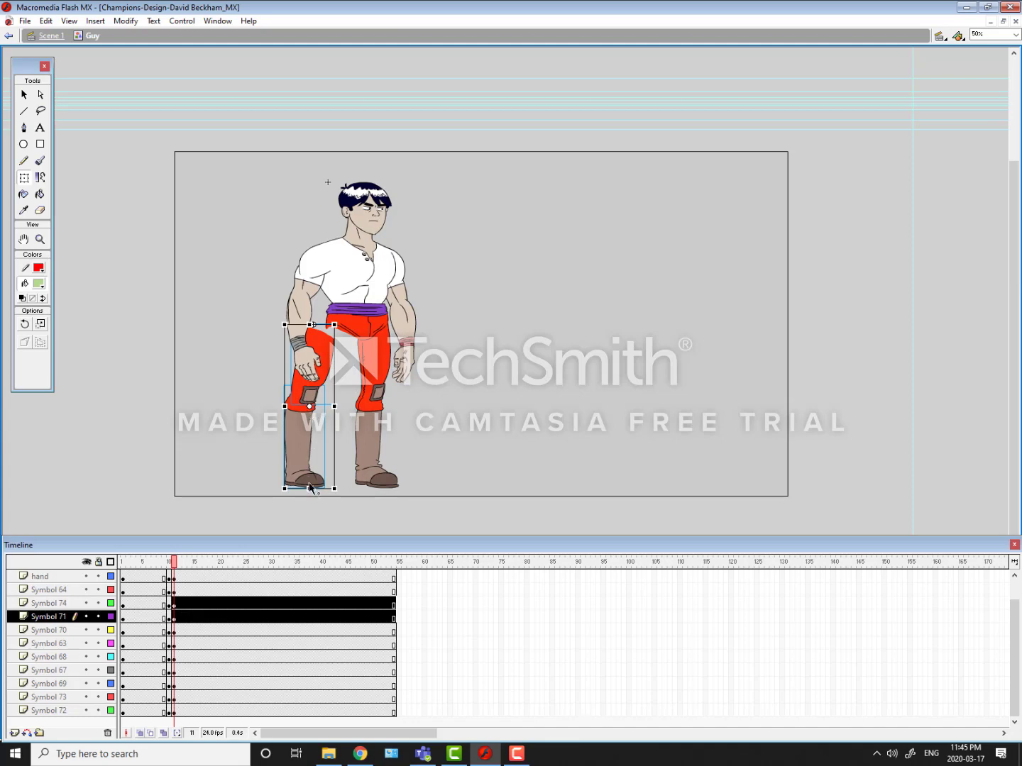
drag(310, 324, 321, 325)
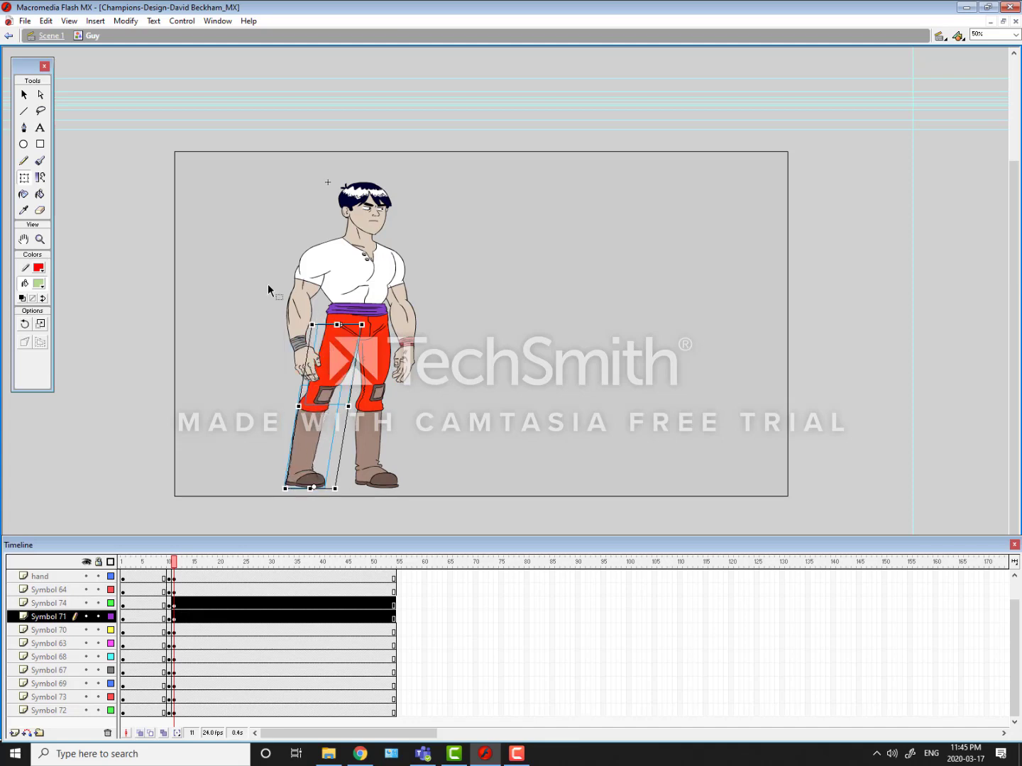
click(266, 282)
key(comma)
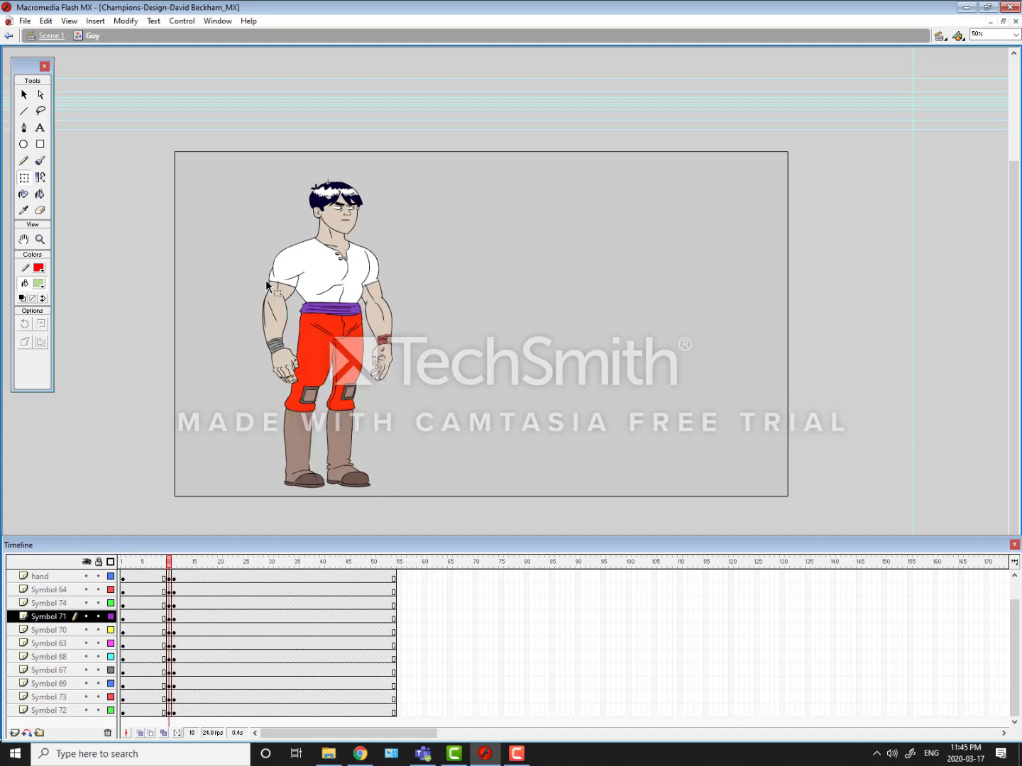
key(period)
key(comma)
key(period)
key(comma)
key(period)
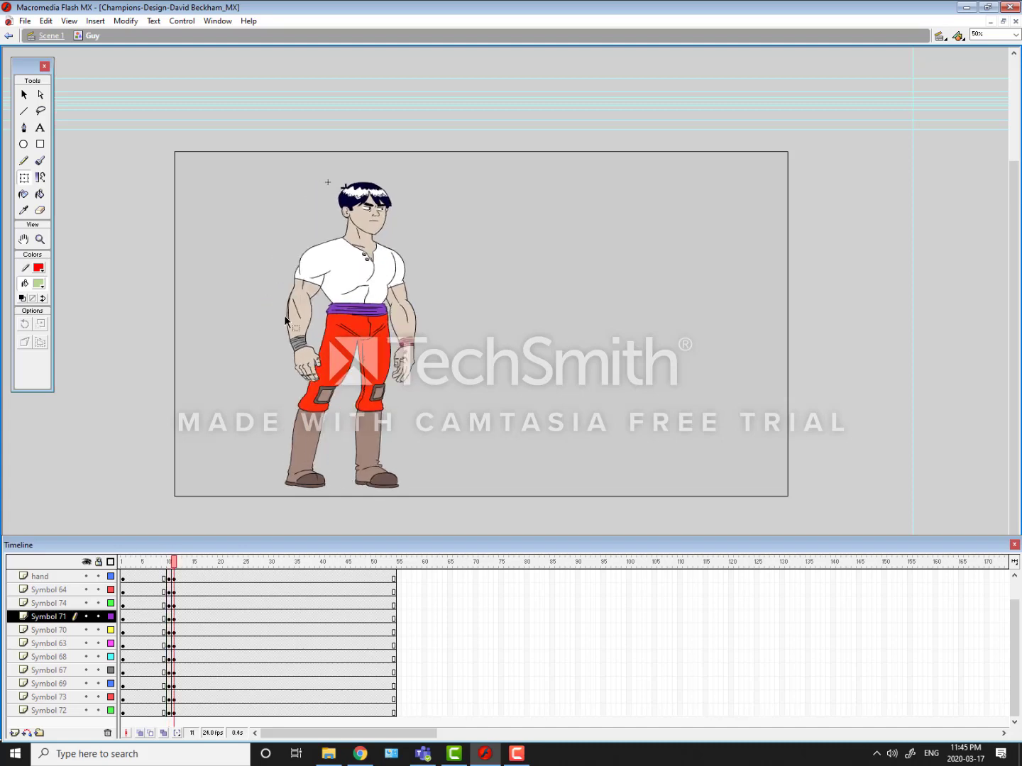
Step: Undo the skew of the leg on Symbol 74 and Symbol 71
click(325, 347)
key(ctrl+z)
key(ctrl+z)
key(ctrl+z)
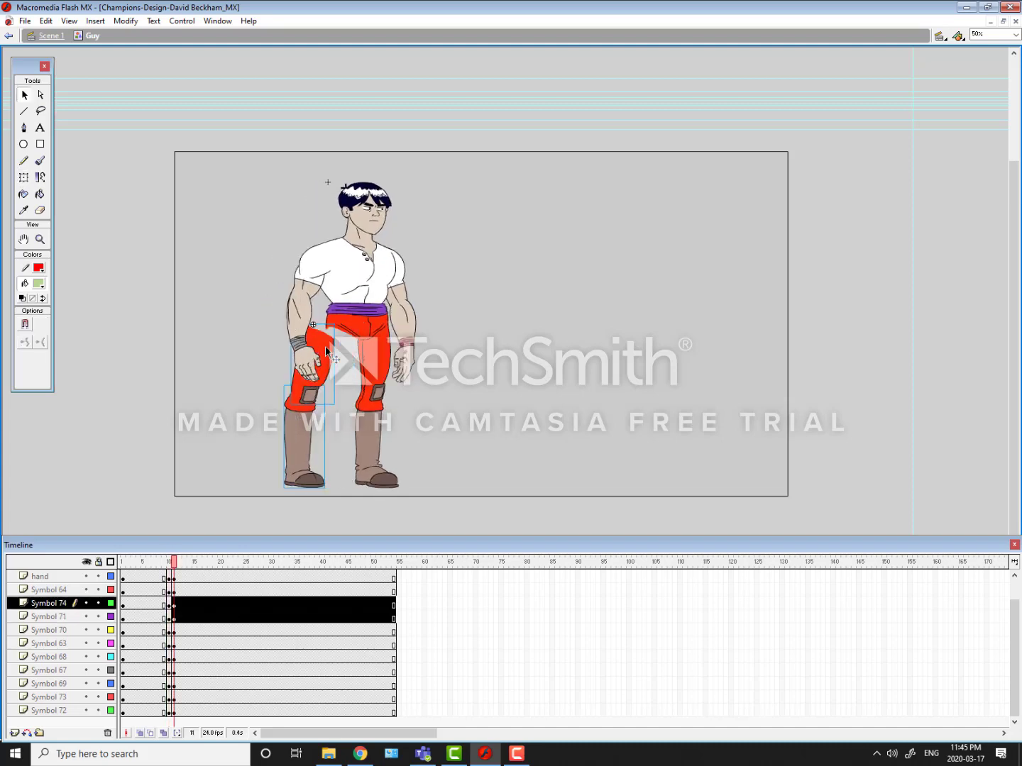
Step: Set the pivot of the leg on Symbol 74 and Symbol 71 at the foot and skew its upper end rightward under the hips
key(q)
click(265, 388)
click(325, 358)
shift+click(300, 419)
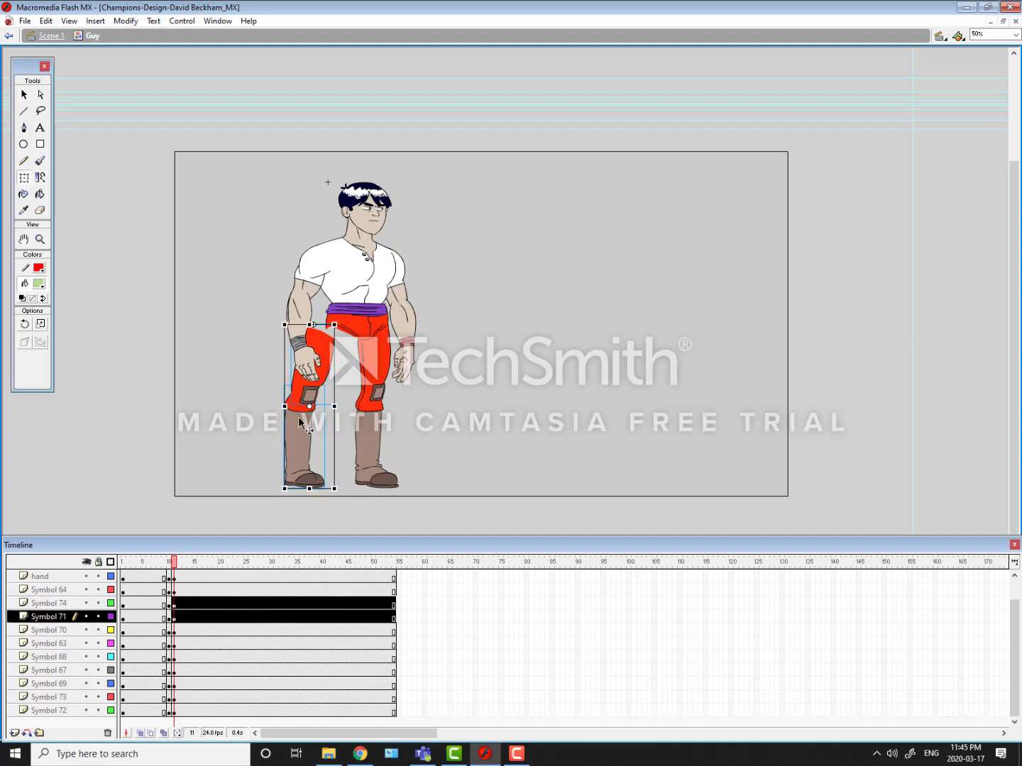
drag(309, 408, 310, 487)
drag(298, 324, 323, 327)
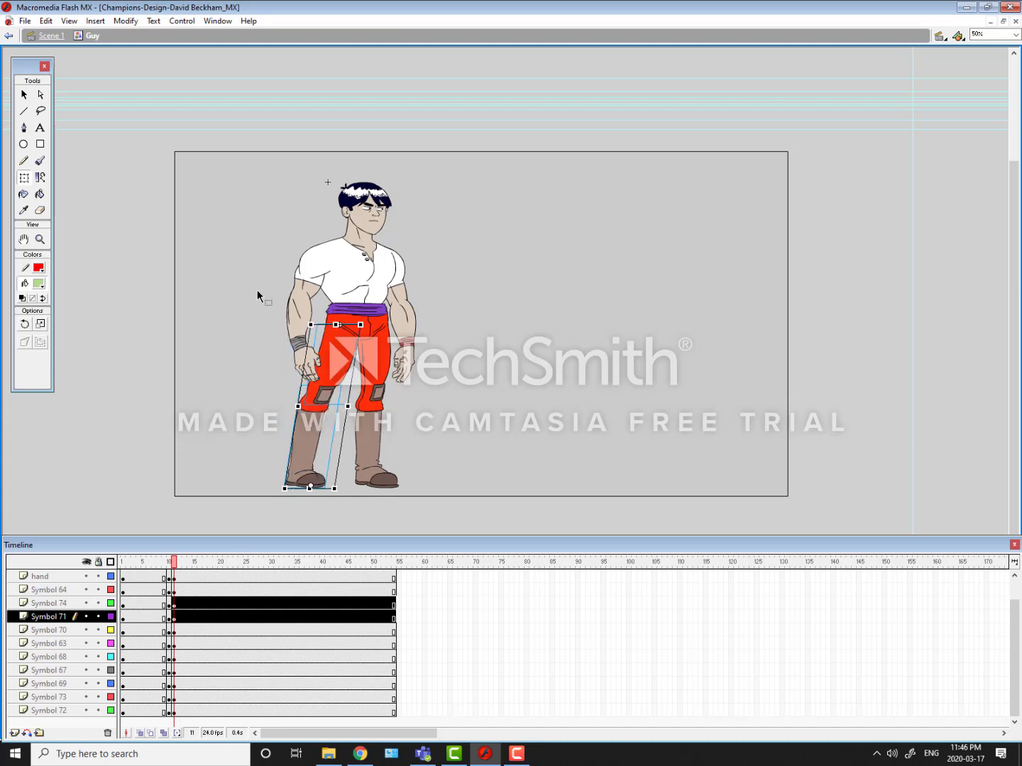
click(257, 272)
Step: Flip between frames 10 and 11 repeatedly to compare the original and new poses
key(comma)
key(period)
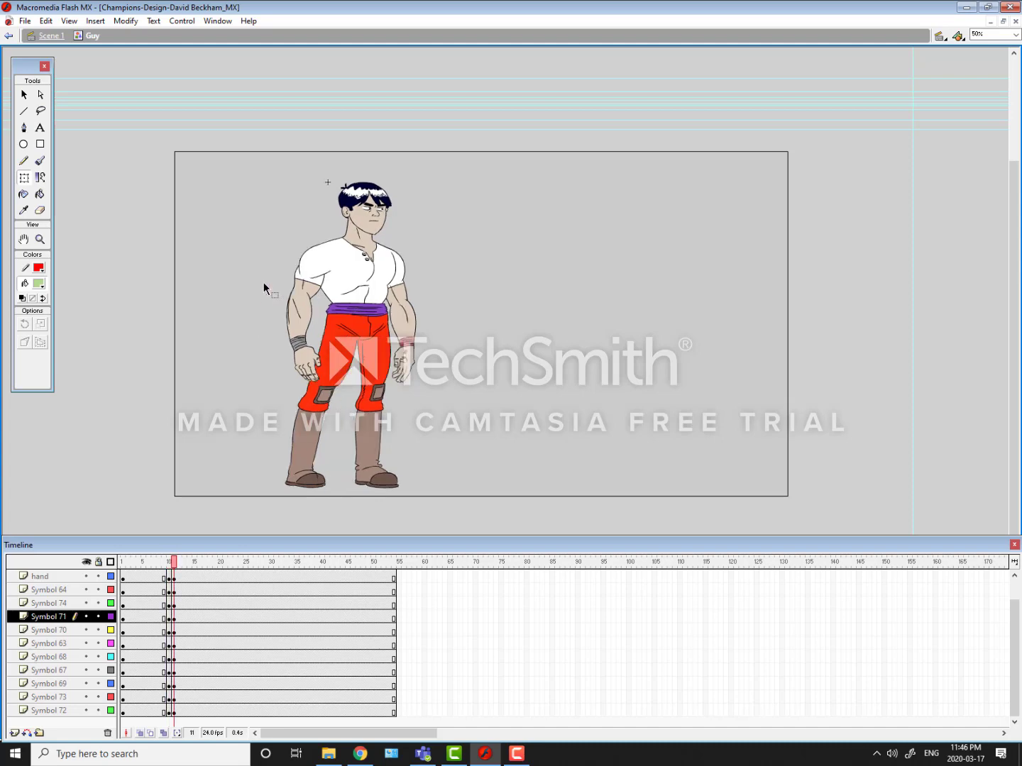
key(comma)
key(period)
key(comma)
key(period)
key(comma)
key(period)
key(comma)
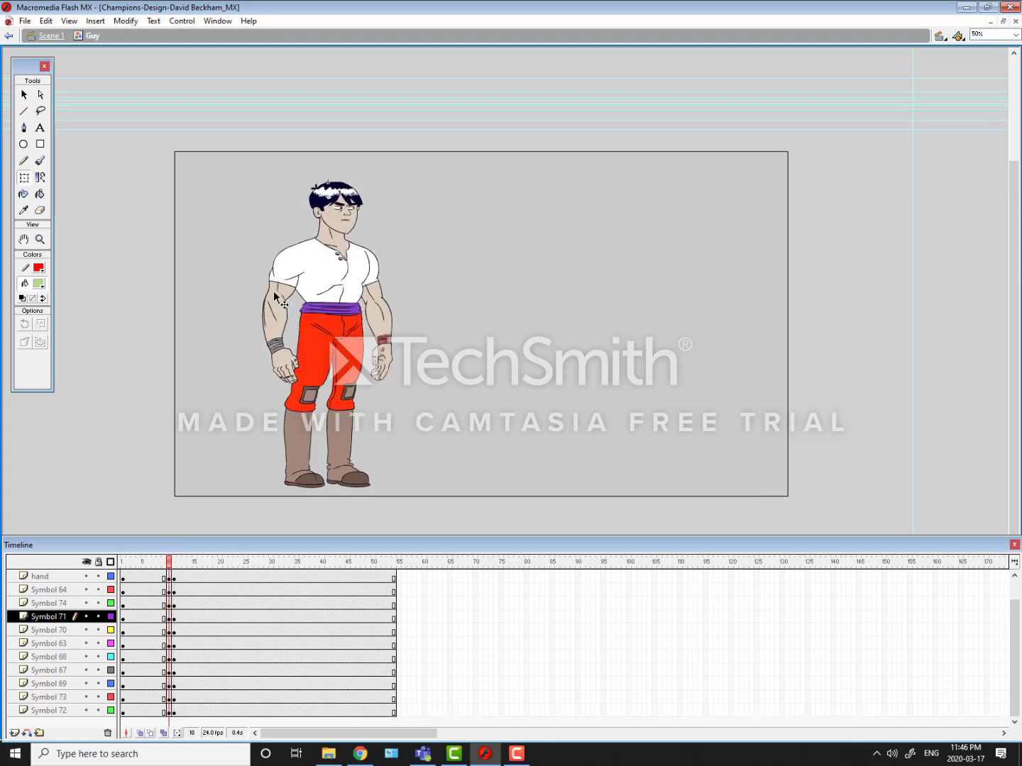
key(period)
key(comma)
key(period)
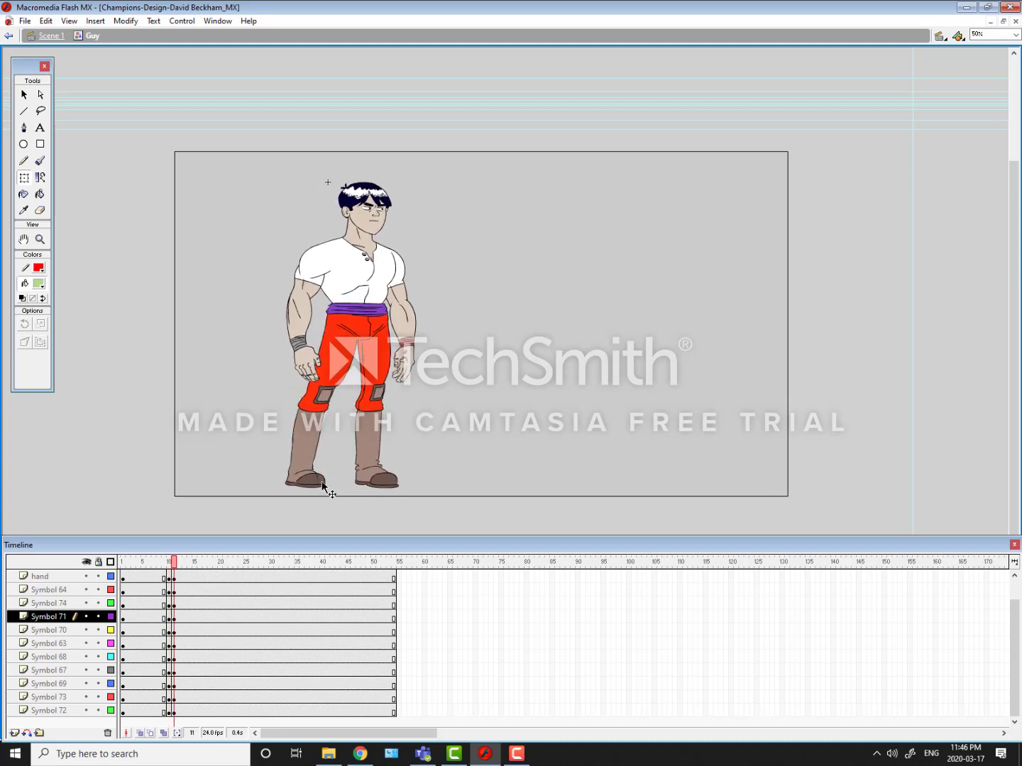
Step: Set the pivot of the leg on Symbol 72 and Symbol 73 at the hip and shorten the leg slightly from the foot
click(379, 386)
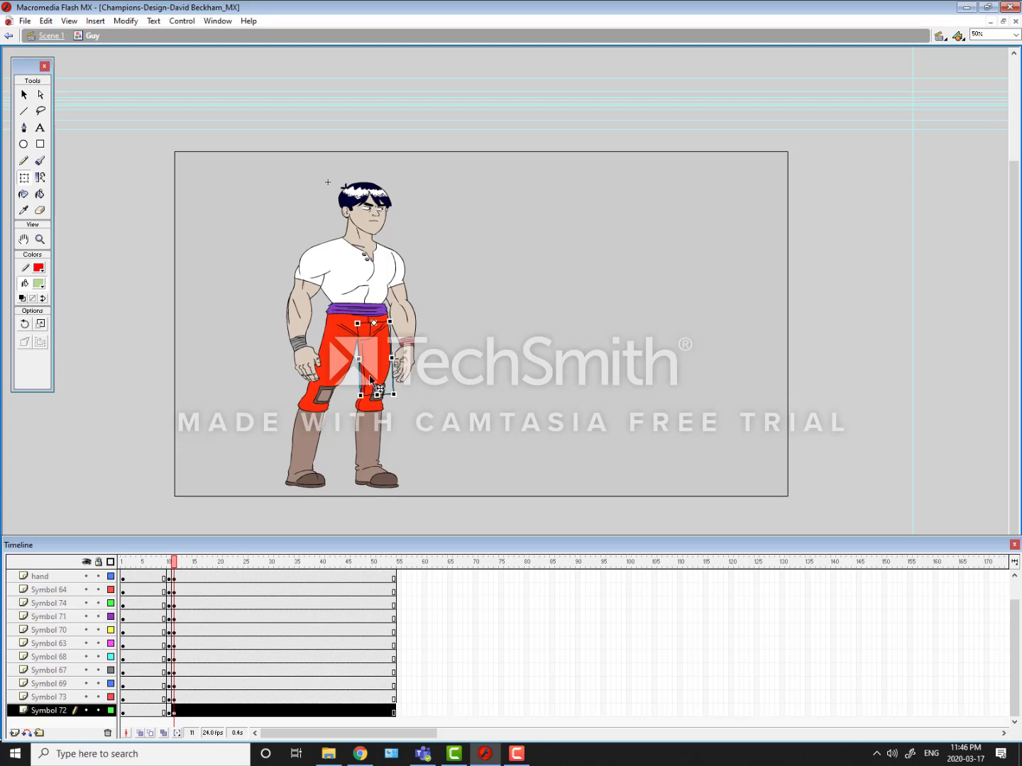
click(373, 439)
drag(376, 405, 387, 327)
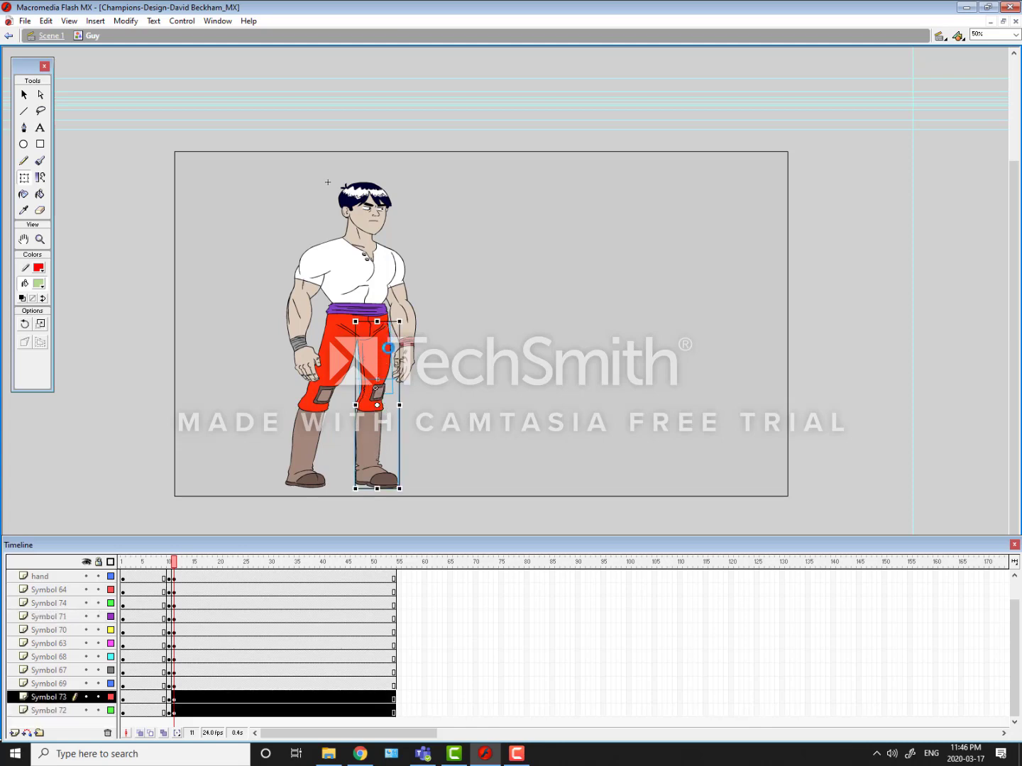
drag(377, 489, 377, 487)
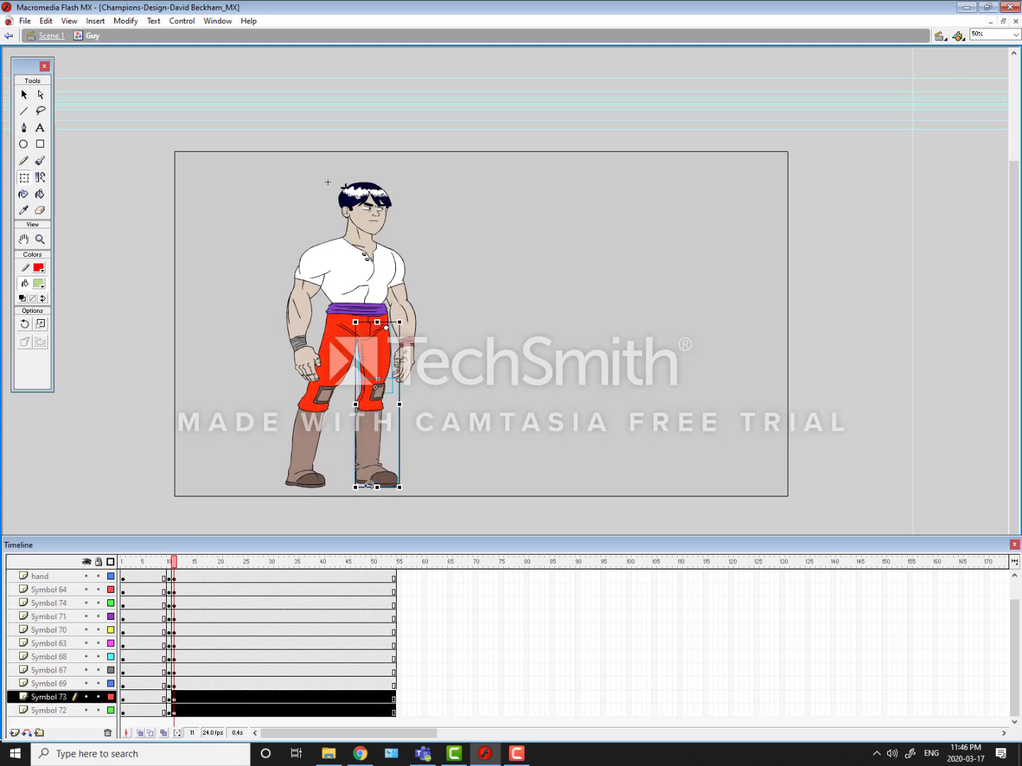
key(comma)
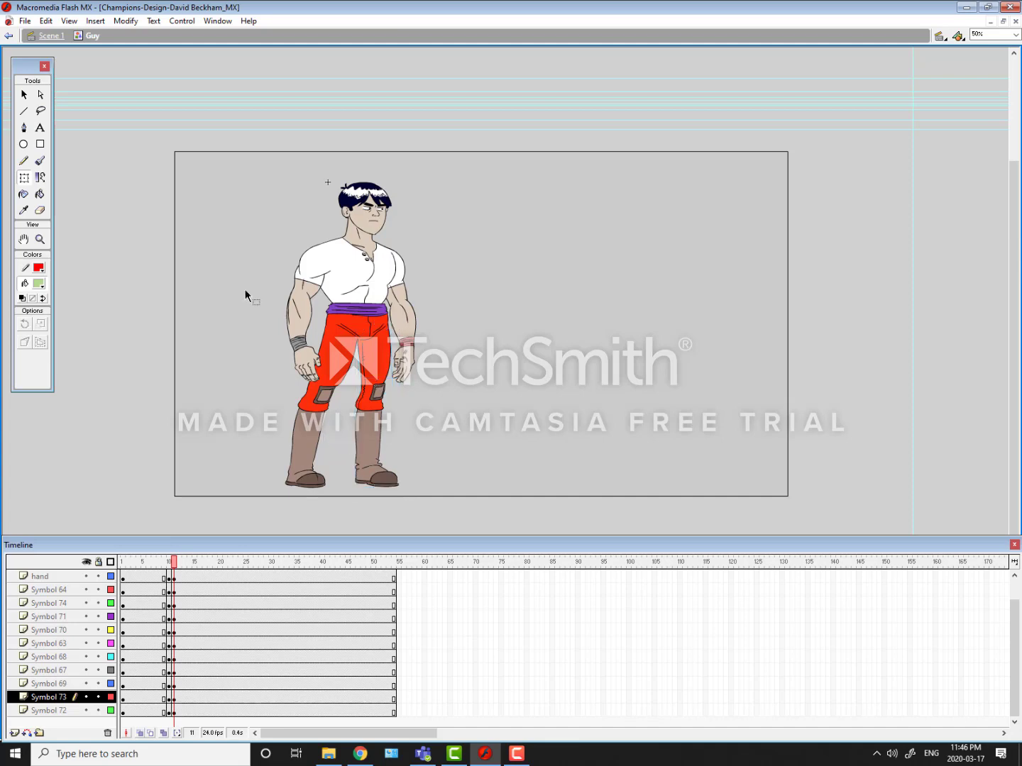
key(period)
key(comma)
key(period)
key(comma)
key(period)
key(comma)
key(period)
Step: Rotate the torso and head together slightly counterclockwise about the waist, and nudge them up a little
click(330, 243)
shift+click(363, 200)
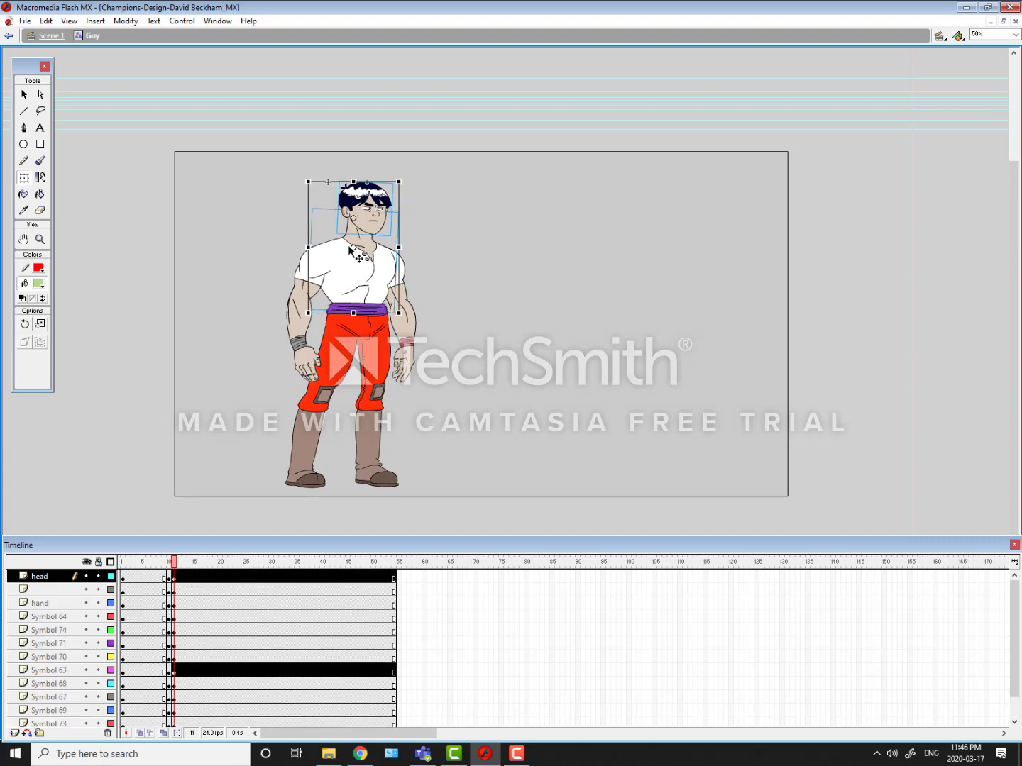
drag(354, 249, 355, 309)
drag(309, 170, 292, 163)
key(Up)
key(Up)
key(Up)
key(Up)
key(Up)
key(Up)
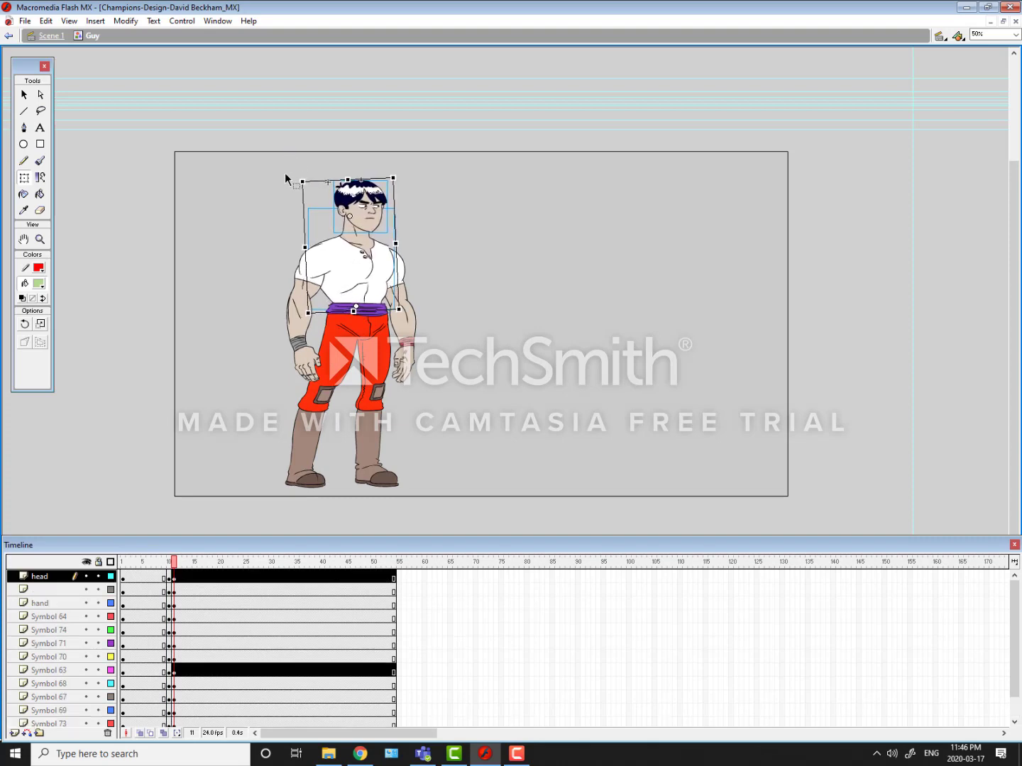
click(285, 173)
Step: Tilt the head on its own slightly counterclockwise about its pivot at the neck
click(349, 211)
drag(334, 170, 299, 150)
click(273, 205)
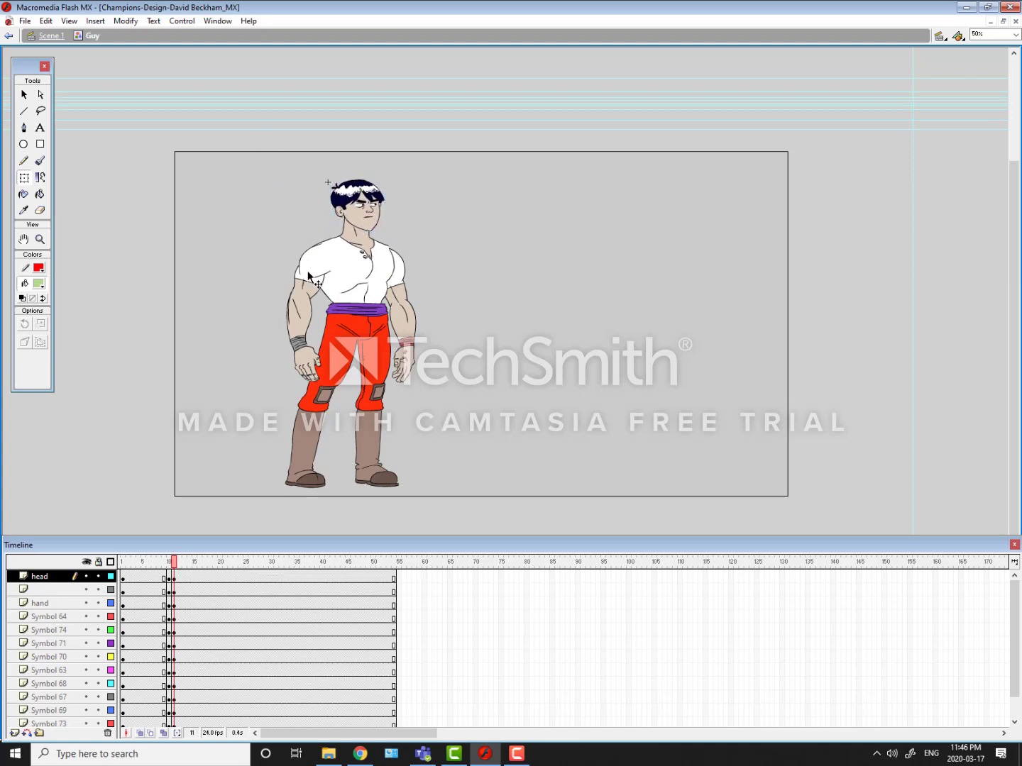
Step: Rotate the upper arm on Symbol 64 with its forearm and hand slightly outward, away from the body, about the shoulder
click(307, 274)
shift+click(295, 346)
shift+click(304, 362)
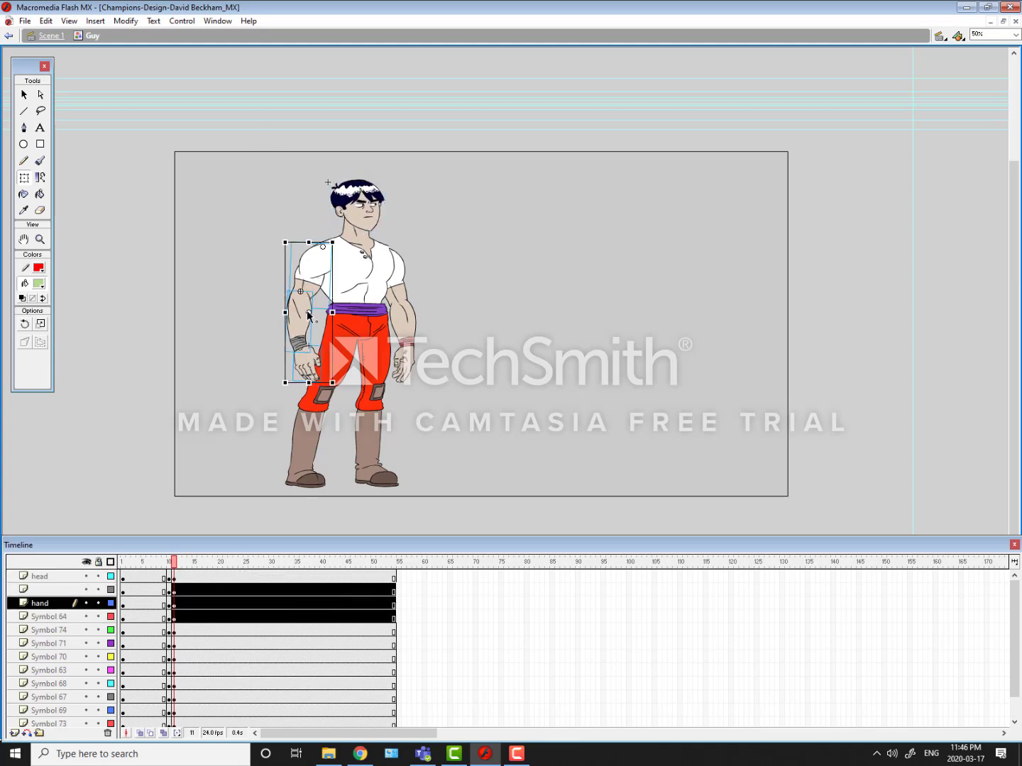
drag(286, 235, 276, 226)
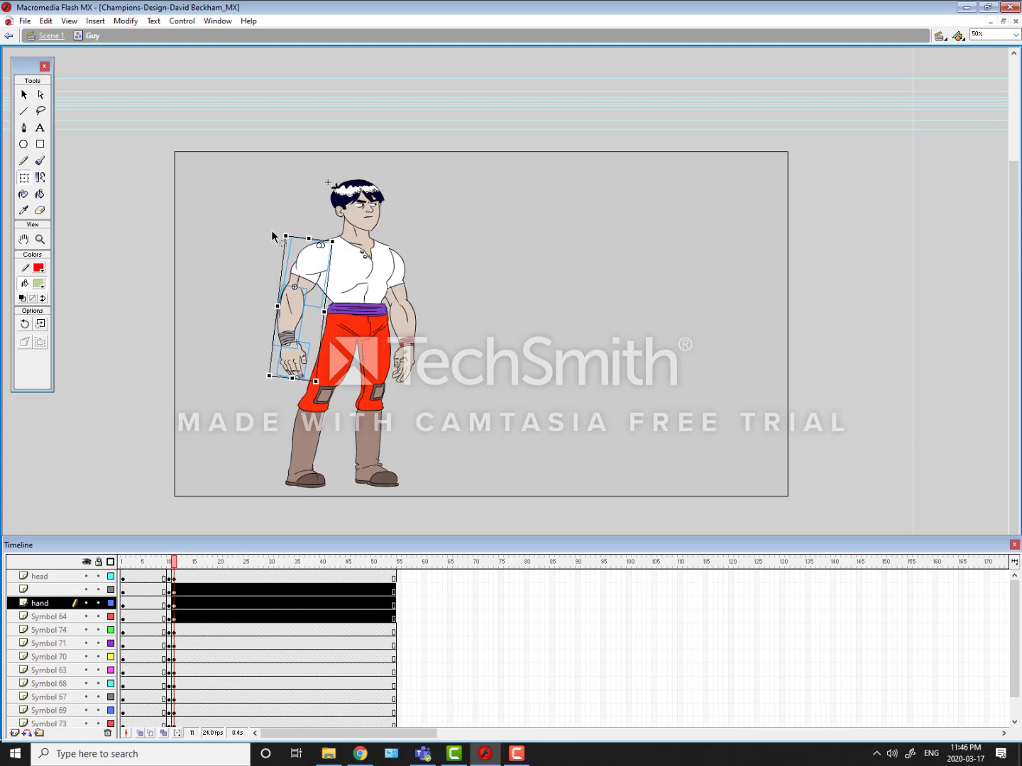
click(251, 241)
Step: Rotate the same arm's forearm and hand together inward about the elbow toward the thigh
click(287, 317)
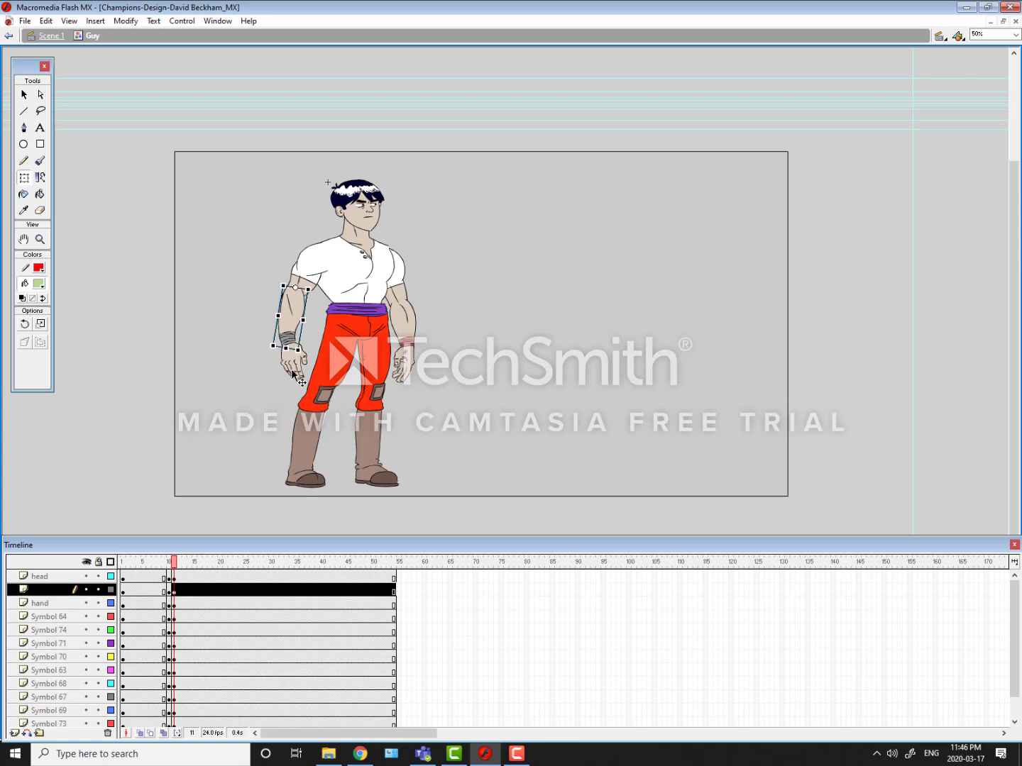
shift+click(294, 339)
drag(319, 382, 353, 339)
Step: Nudge the rotated forearm and hand until they line up with the elbow of the upper arm
key(shift+Down)
key(shift+Left)
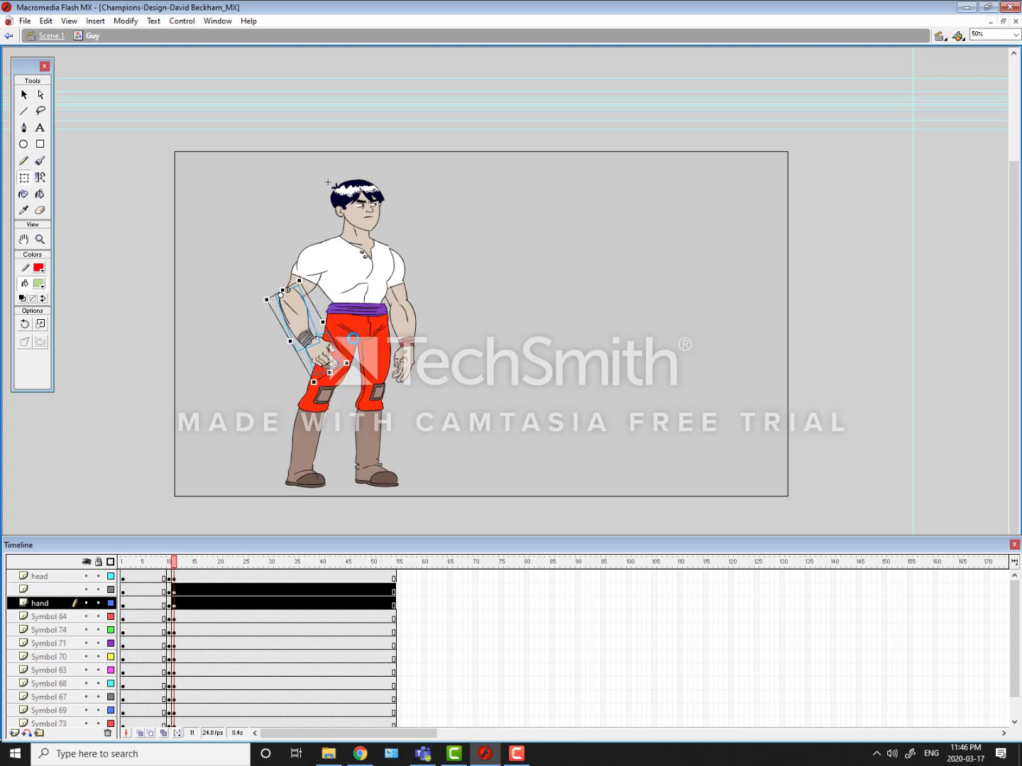
key(shift+Down)
key(shift+Right)
key(Left)
key(Left)
key(Left)
key(Left)
key(Up)
key(Up)
key(Up)
key(Up)
key(Up)
key(Up)
key(Up)
key(Up)
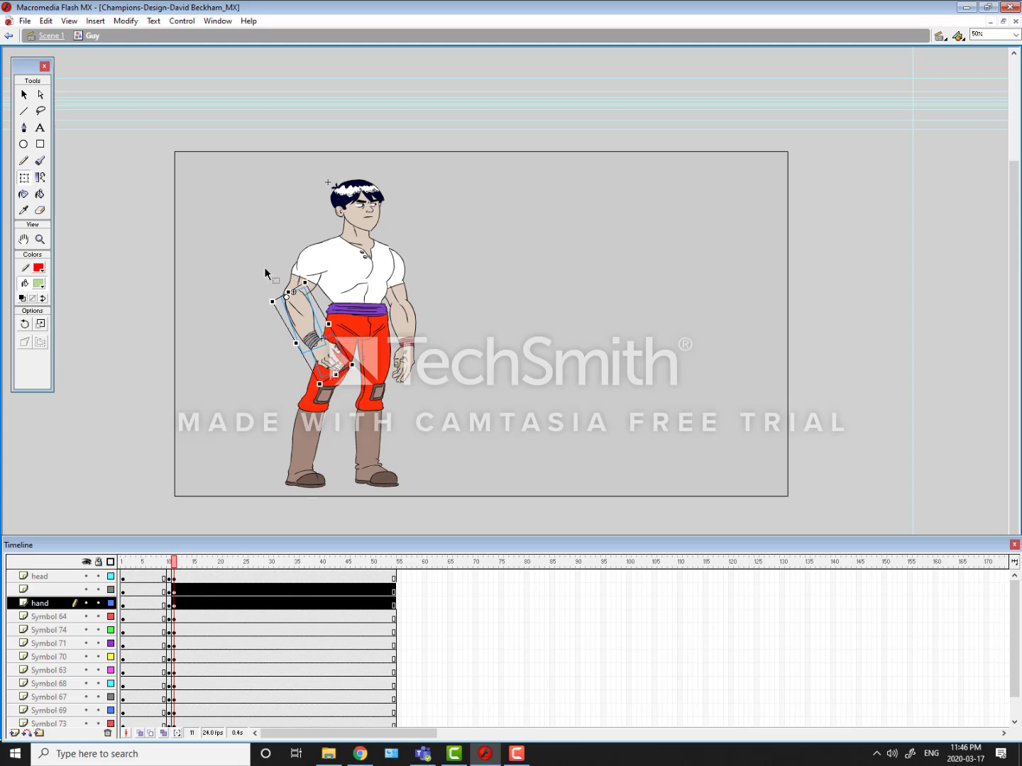
click(276, 316)
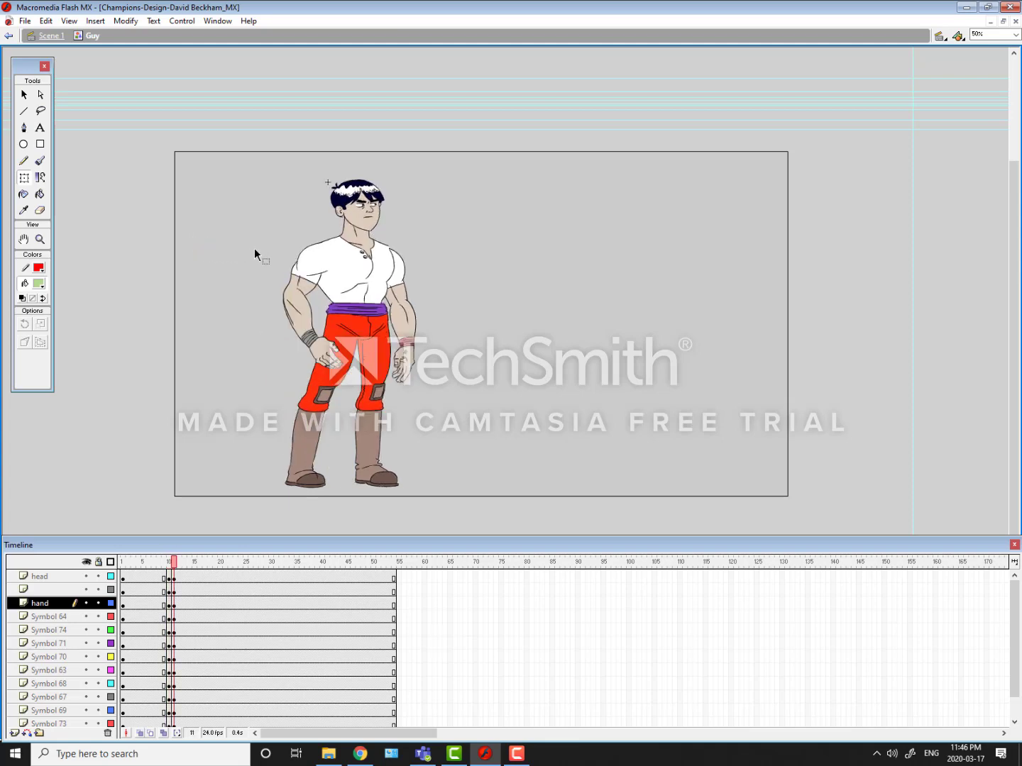
Step: Select the whole arm, place its pivot at the shoulder and rotate it slightly further outward
click(302, 273)
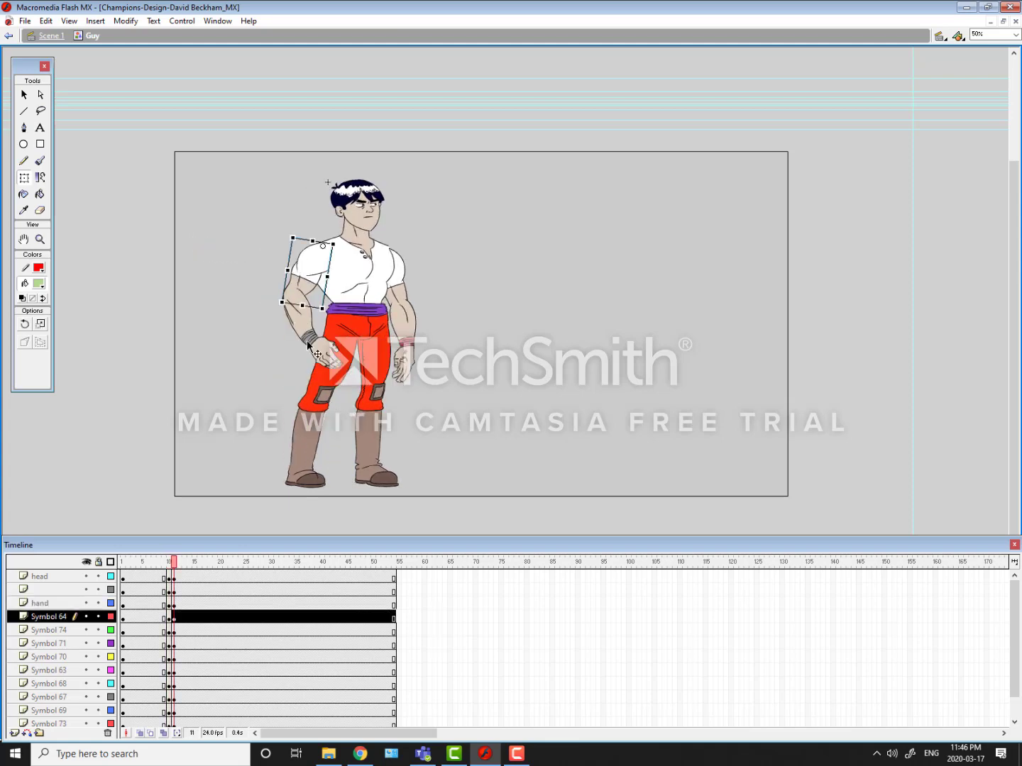
shift+click(309, 346)
shift+click(307, 322)
drag(318, 247, 320, 246)
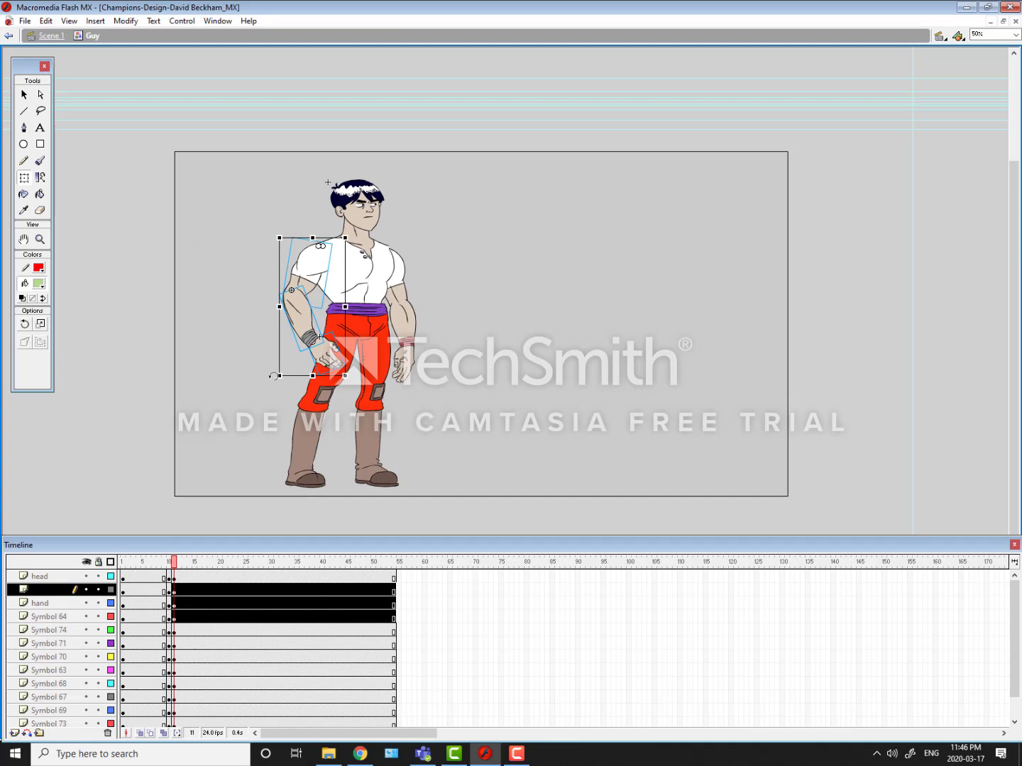
drag(274, 376, 263, 371)
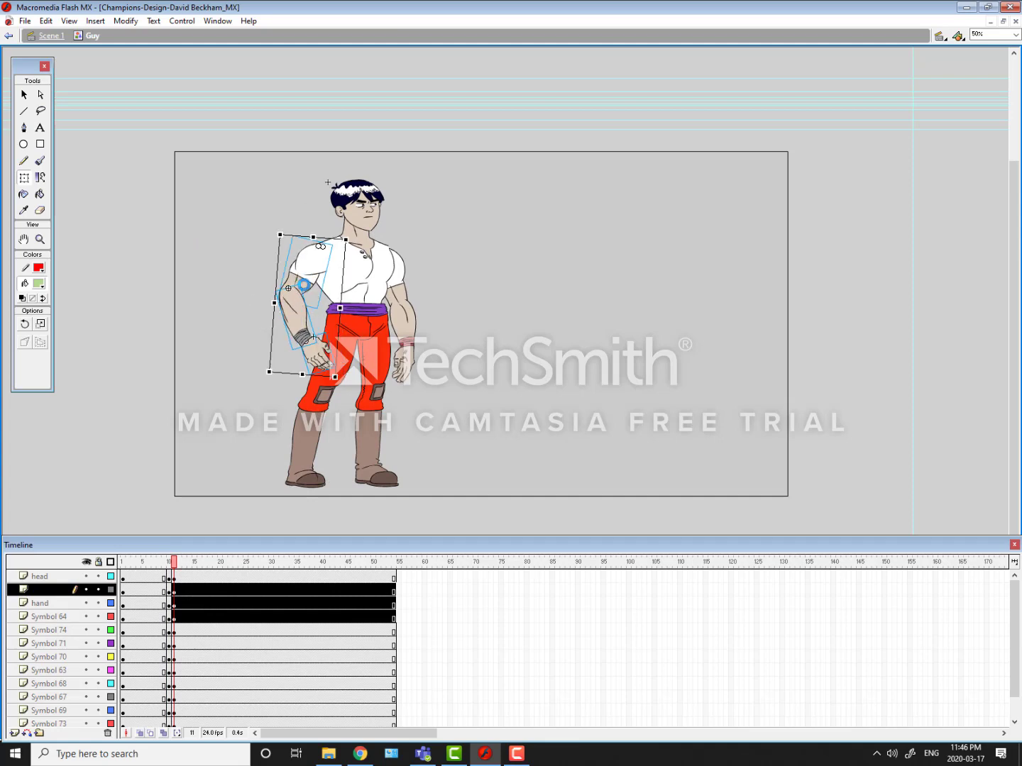
Step: Exclude the upper arm from the selection and rotate the forearm and hand further inward toward the hip
shift+click(298, 288)
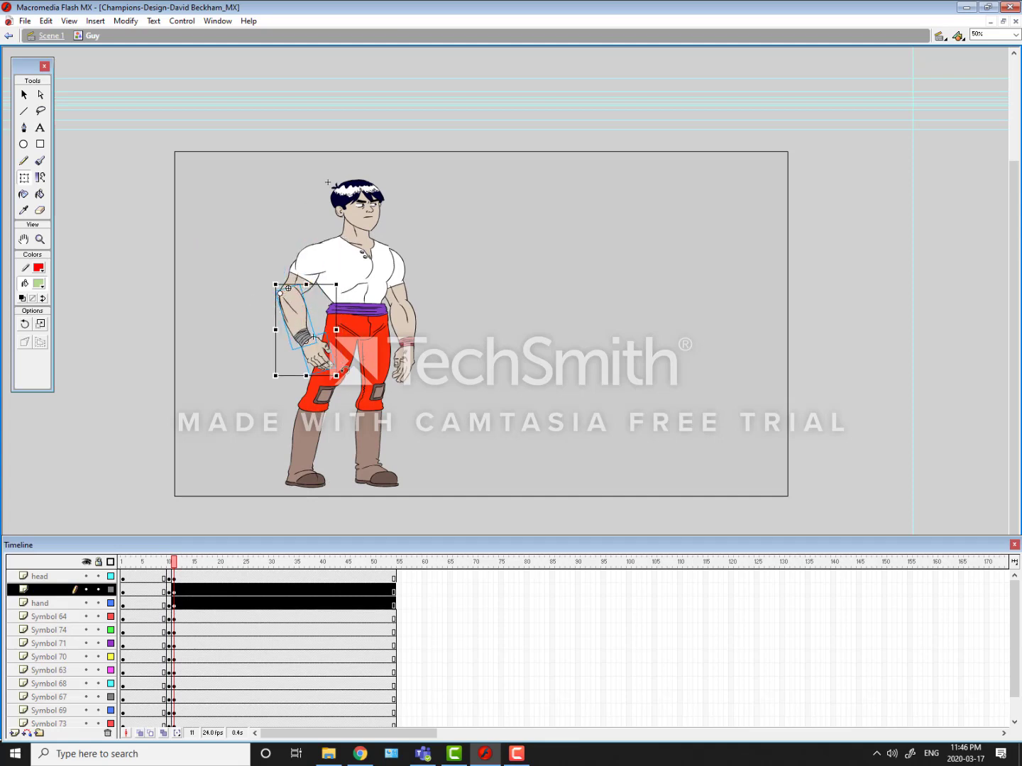
drag(344, 369, 287, 298)
shift+click(300, 315)
click(248, 294)
Step: Rotate the forearm alone slightly further about the elbow so that its wrist end meets the hand
click(298, 283)
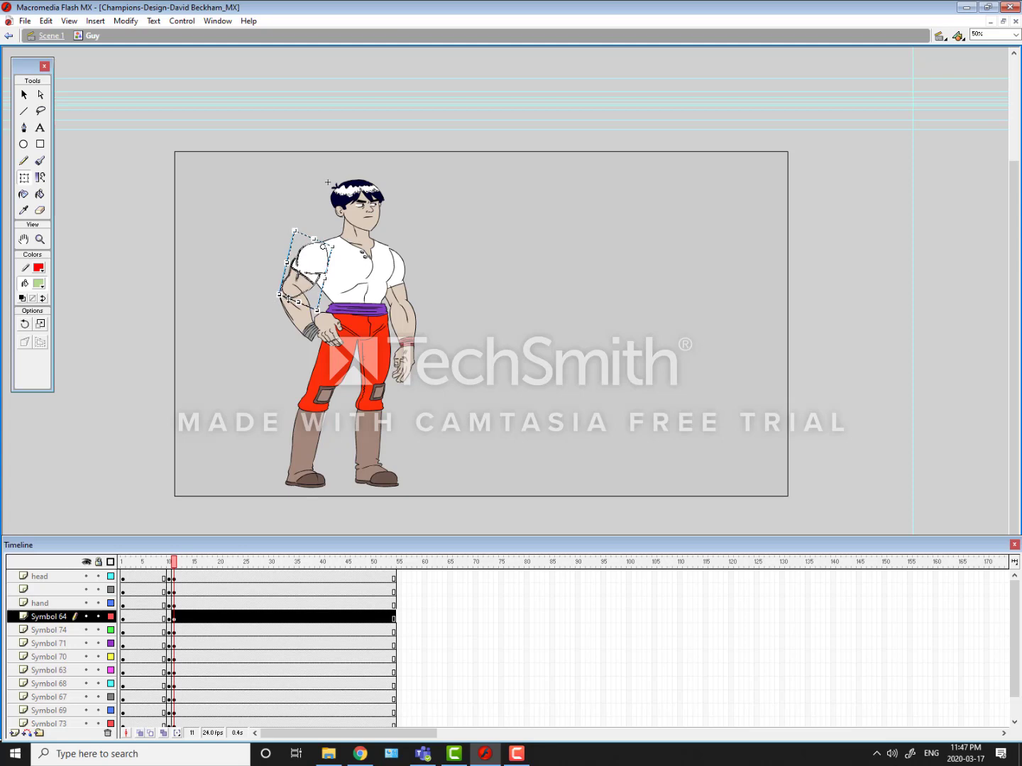
click(285, 298)
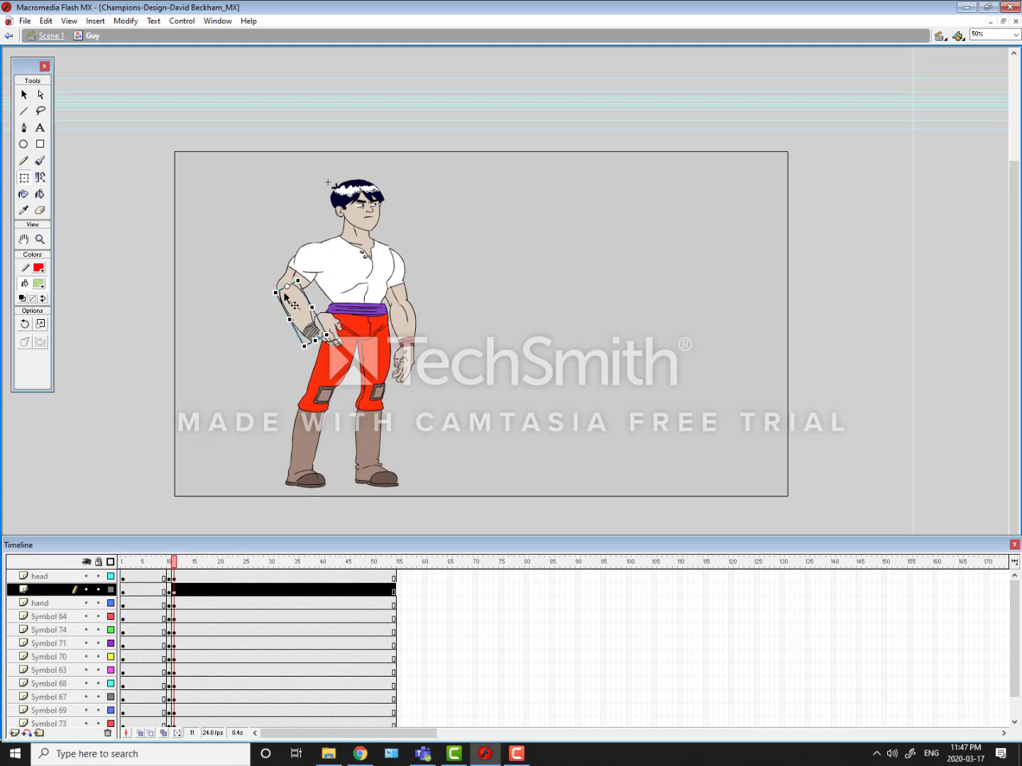
drag(301, 271, 316, 332)
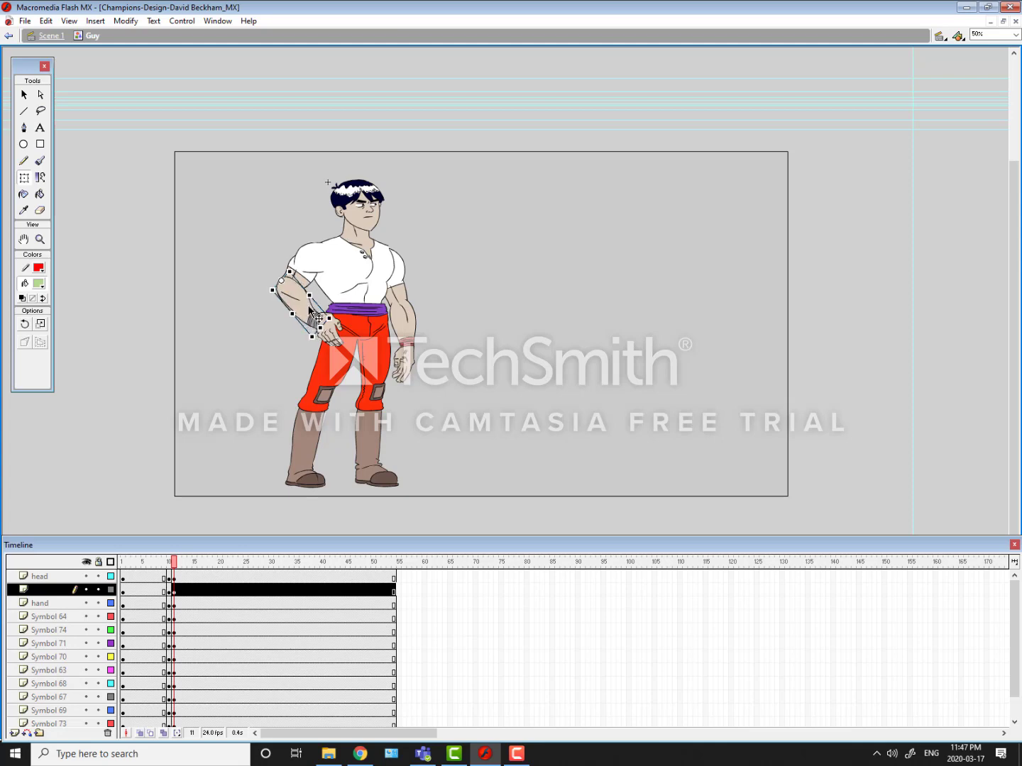
Step: Nudge the forearm horizontally in small increments to align its outline with the elbow and wrist
key(ctrl+equal)
key(ctrl+equal)
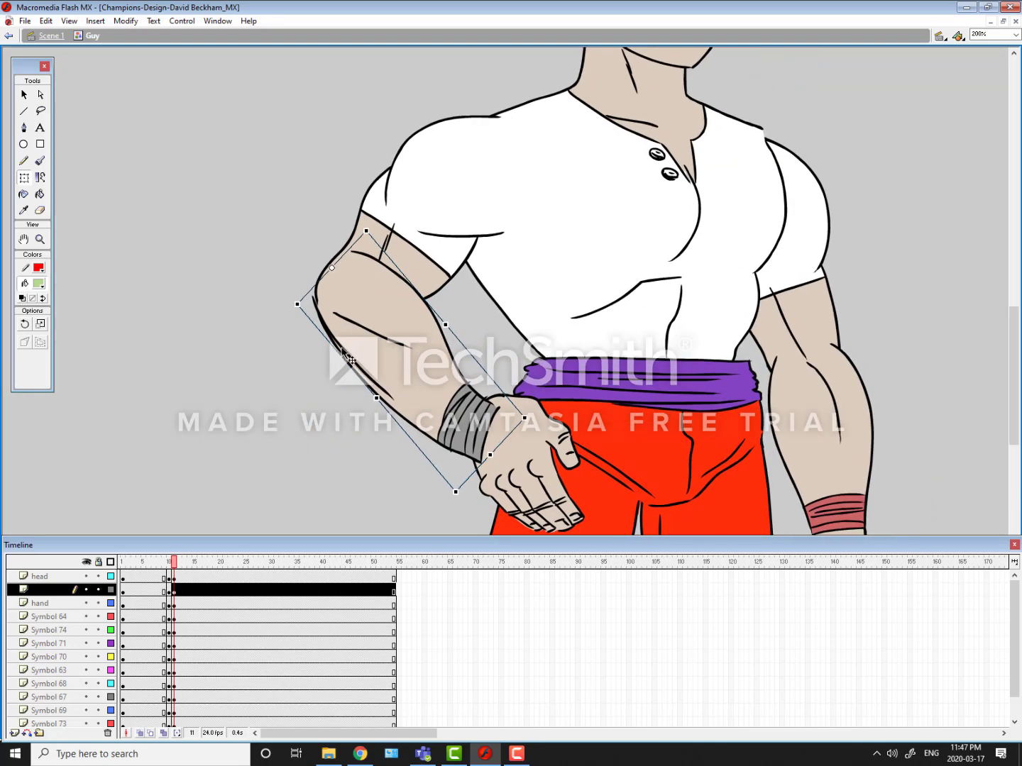
key(shift+Right)
key(shift+Up)
key(shift+Left)
key(shift+Right)
key(shift+Down)
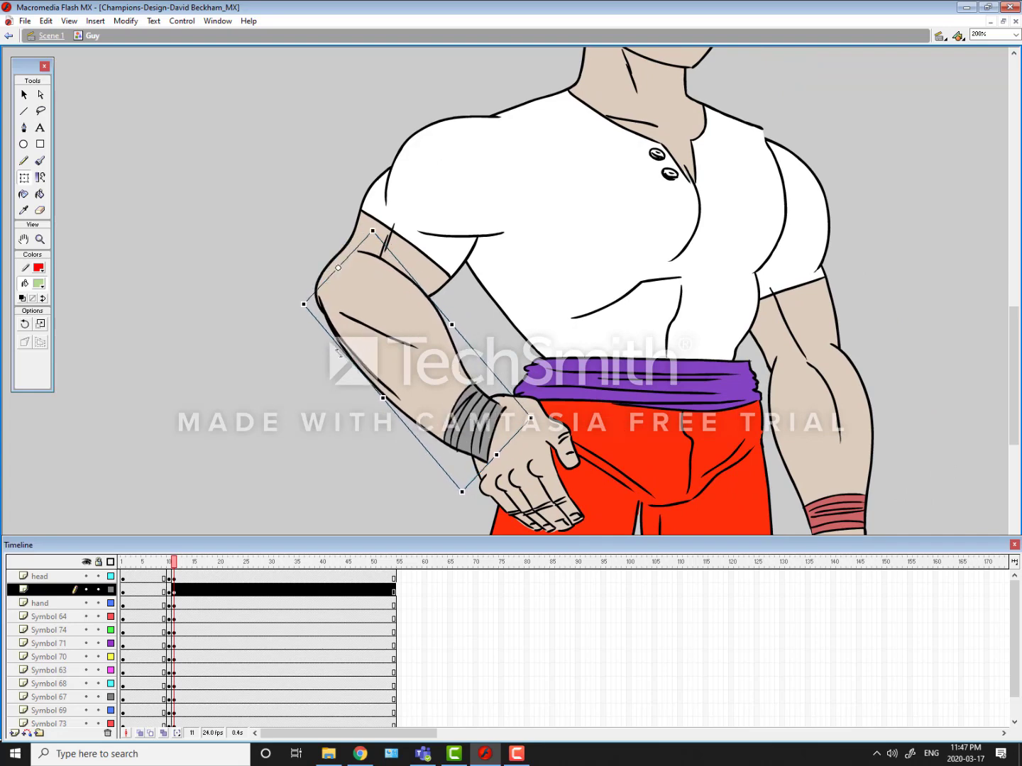
key(shift+Left)
key(shift+Right)
key(Left)
key(Left)
key(Left)
key(Left)
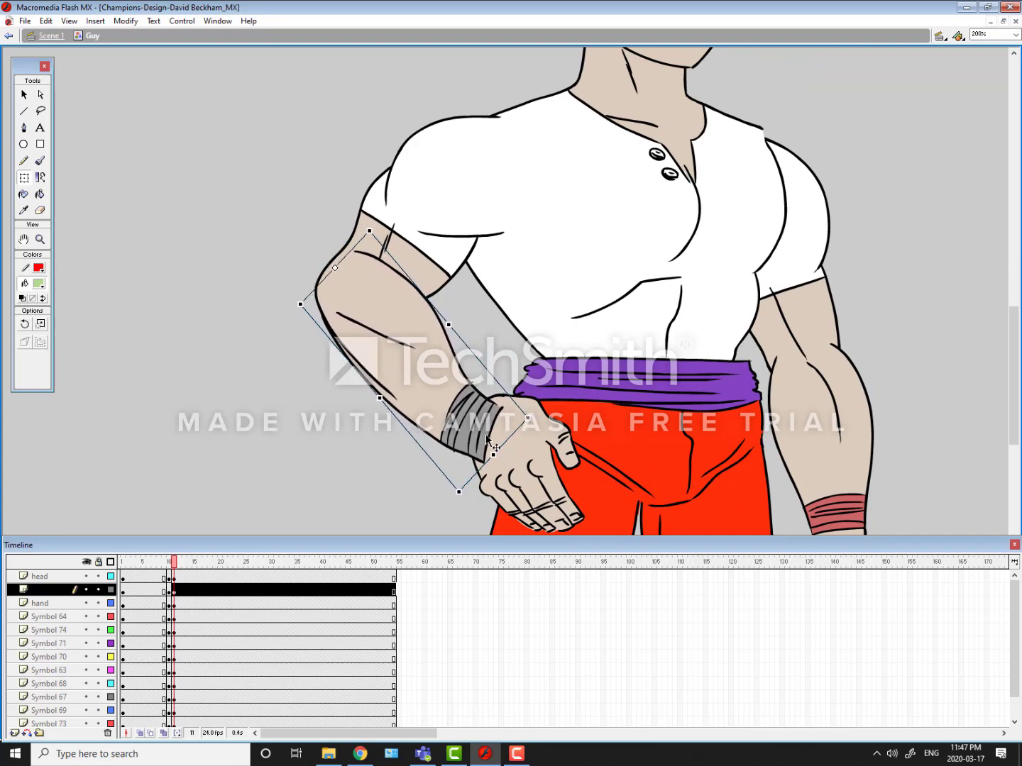
Step: Shorten the forearm slightly from the wrist end and widen it a little to fit between the elbow and hand
drag(494, 452, 466, 457)
drag(374, 393, 372, 394)
drag(445, 316, 444, 316)
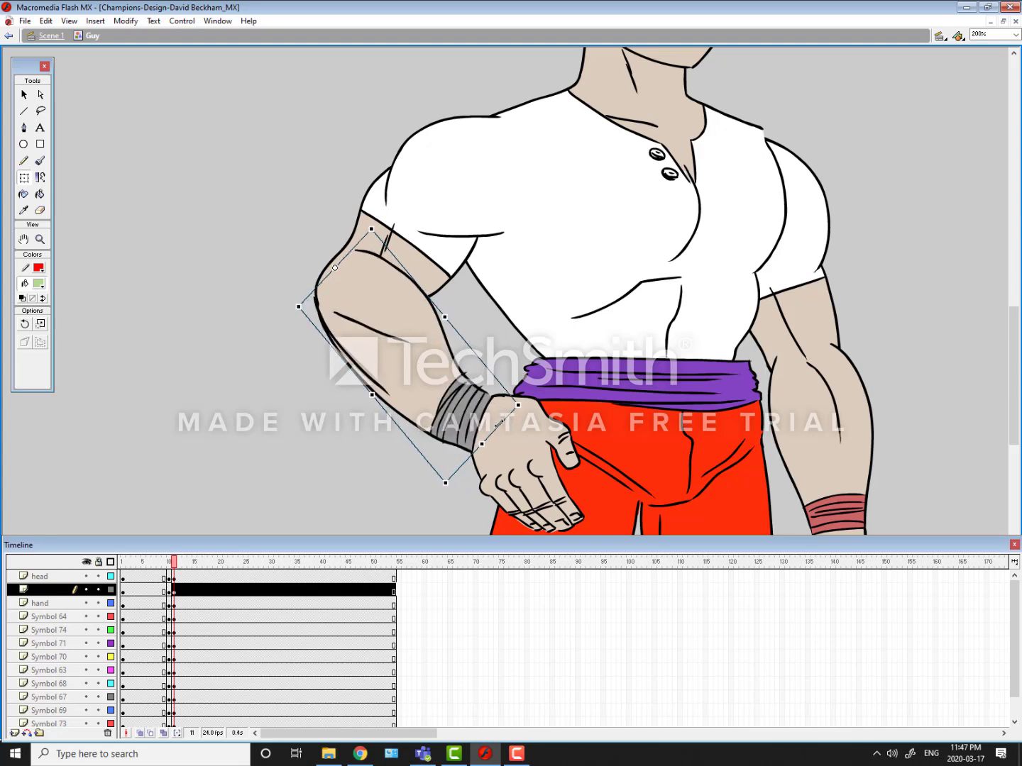
click(221, 316)
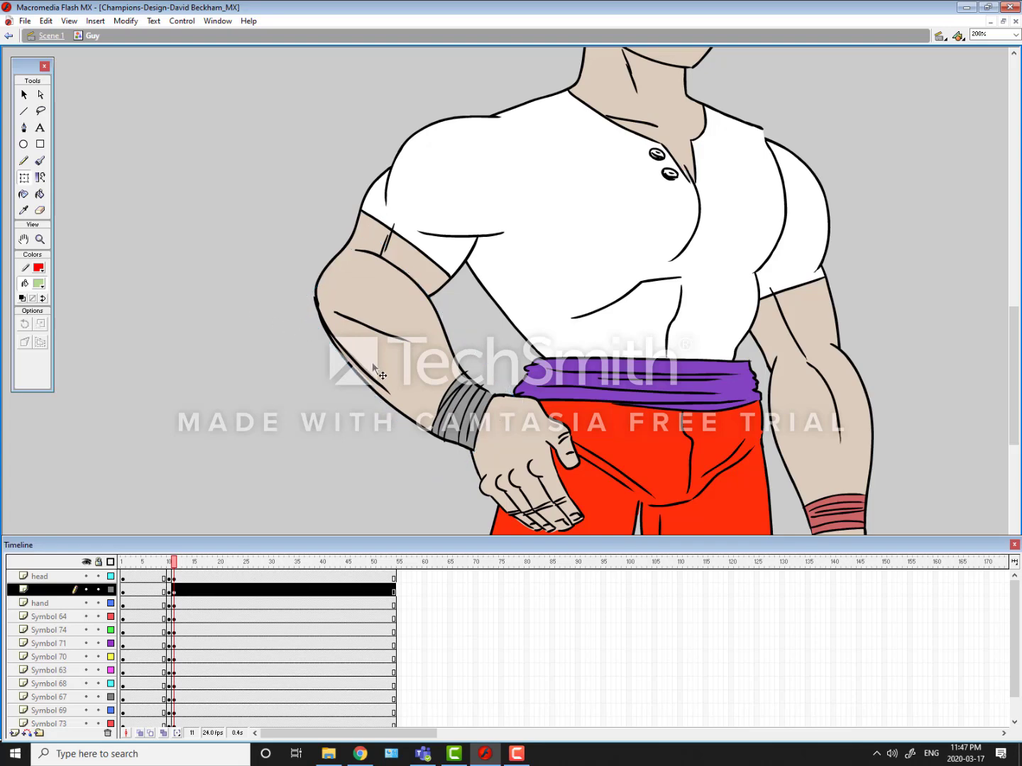
Step: Check the reshaped forearm, then compare the whole figure's poses at frames 10 and 11 by alternating between them
click(372, 362)
click(282, 317)
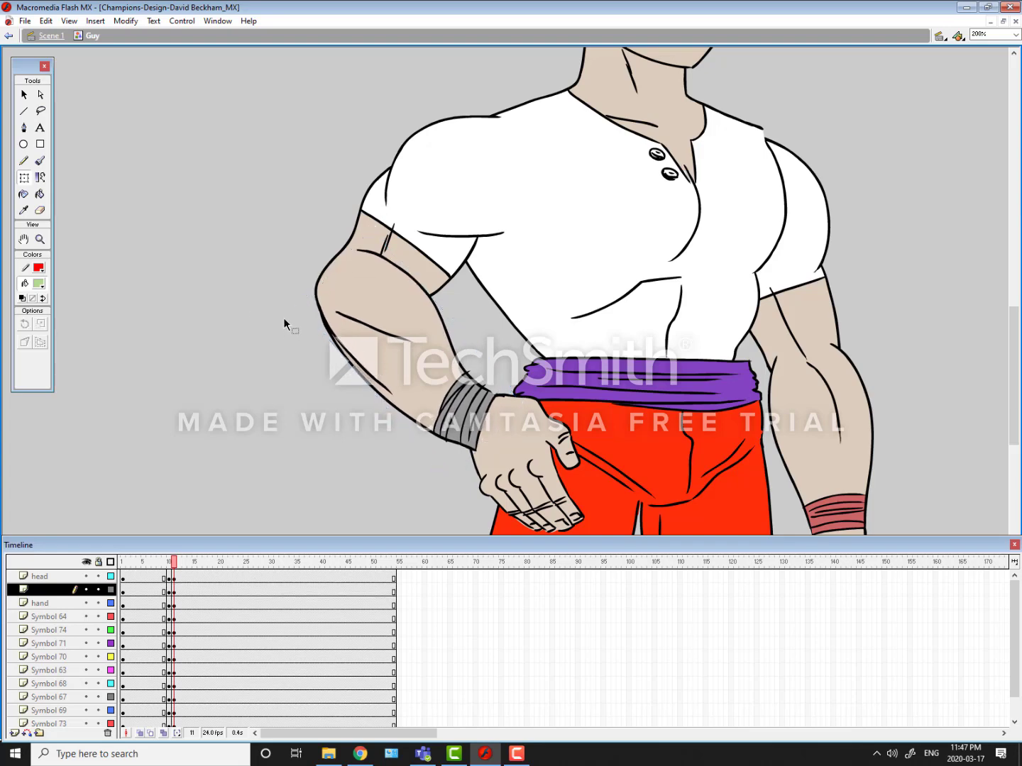
click(432, 392)
key(ctrl+1)
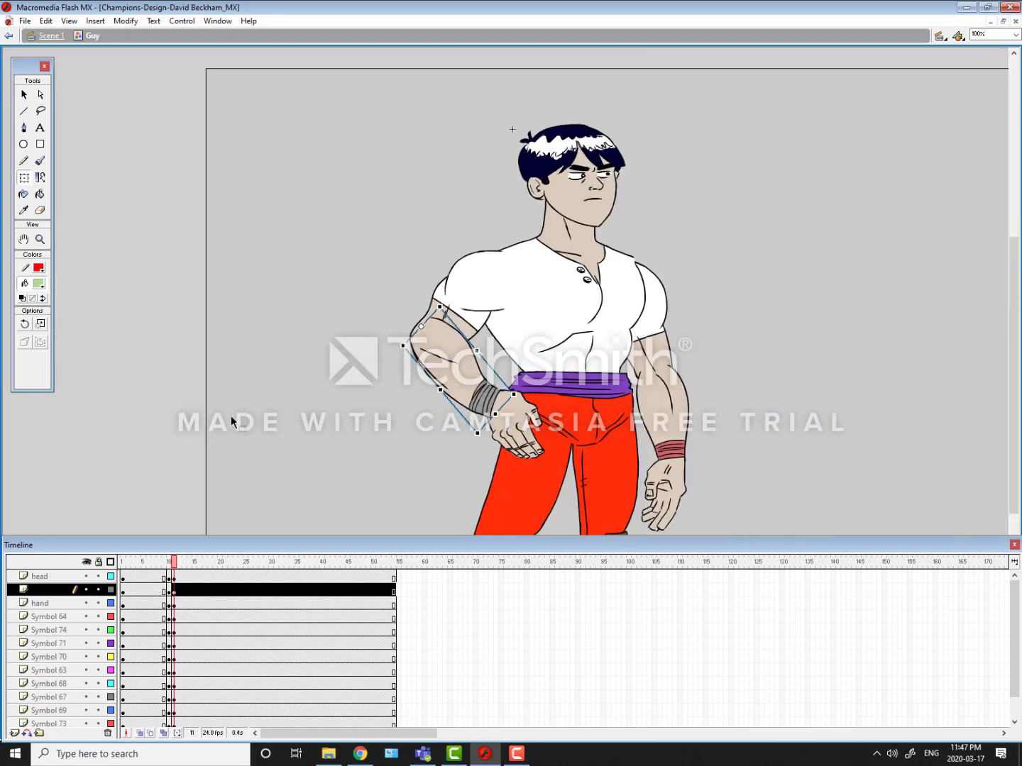
drag(235, 427, 142, 352)
key(comma)
key(period)
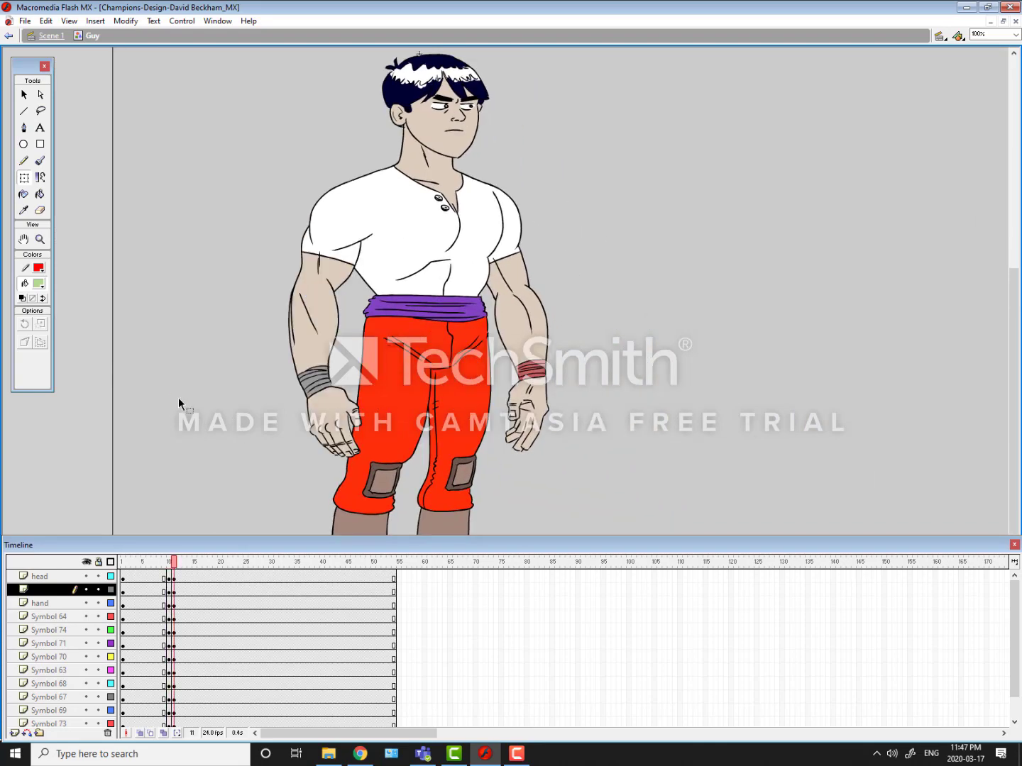
key(comma)
key(period)
key(comma)
key(period)
key(comma)
key(period)
key(comma)
key(period)
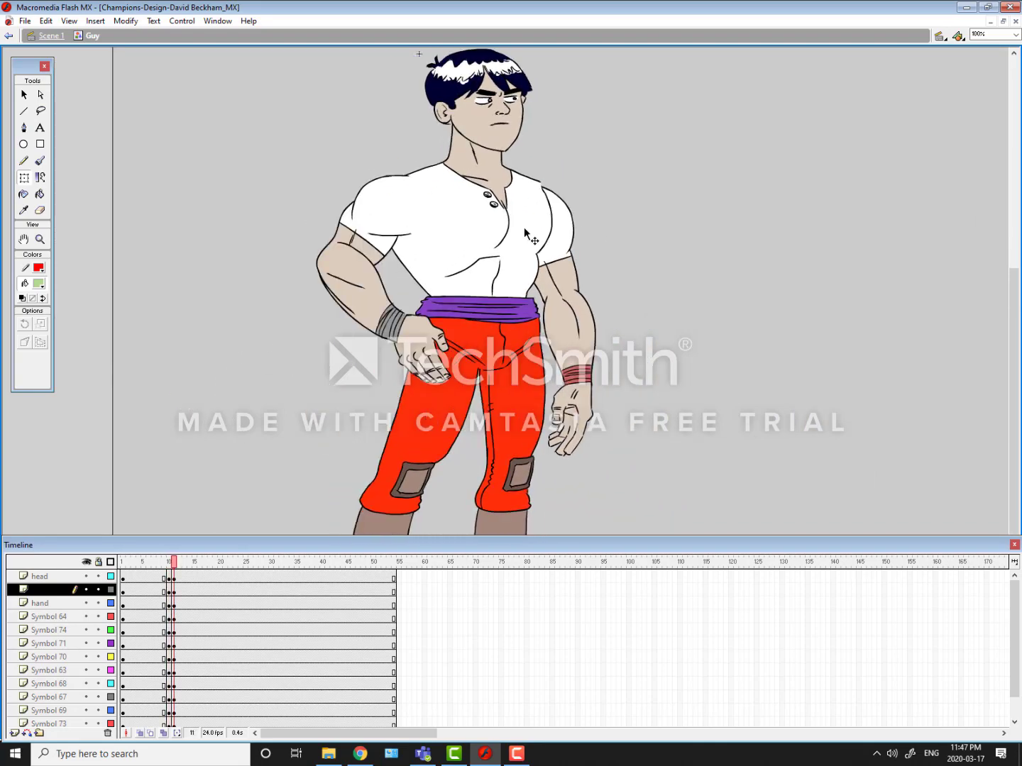
Step: Rotate the red-banded arm's upper arm, forearm and hand together outward from the body, with the pivot placed at the shoulder
click(558, 266)
shift+click(566, 335)
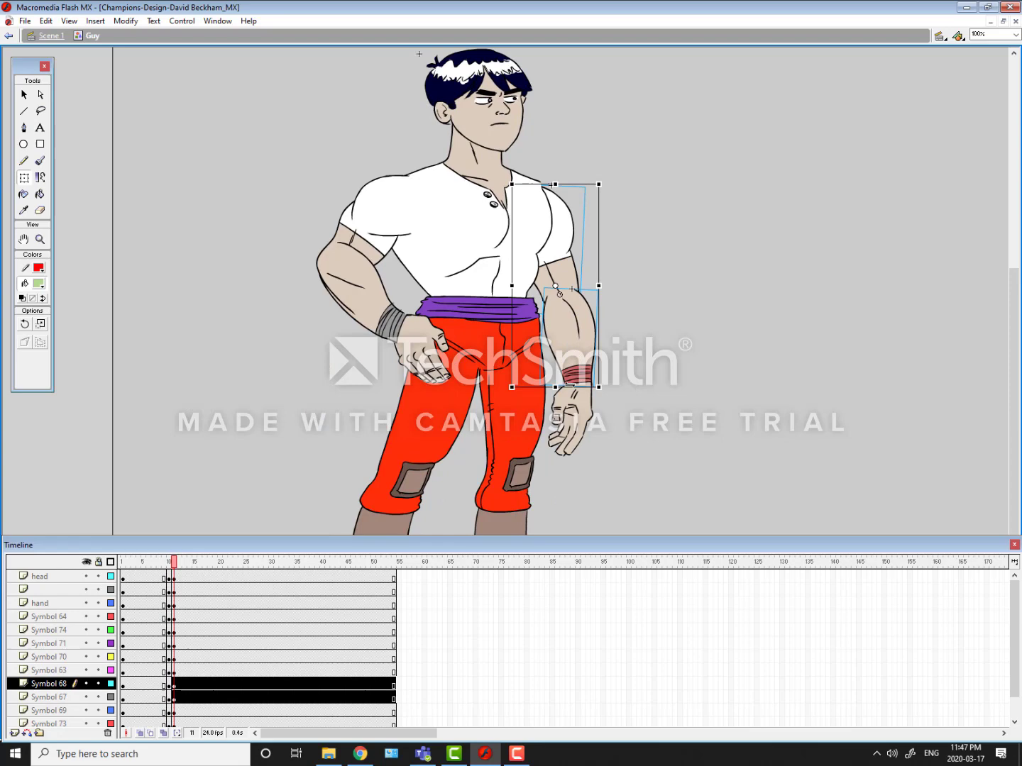
shift+click(583, 432)
drag(554, 320, 541, 190)
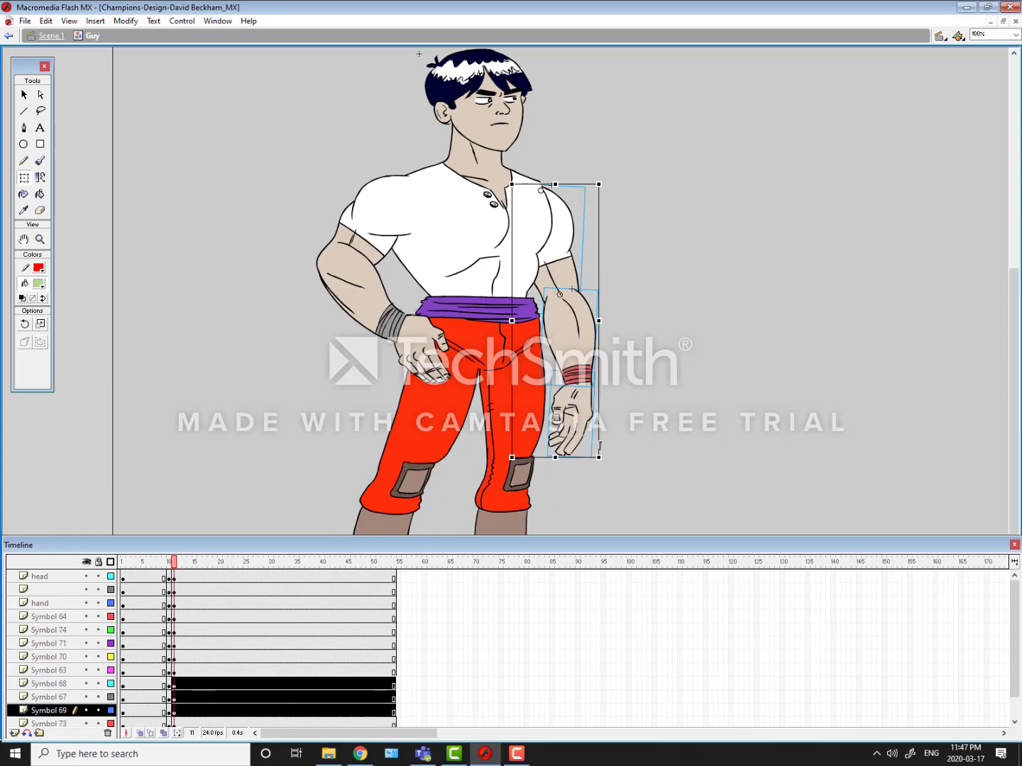
drag(603, 463, 645, 354)
Step: Nudge the rotated arm up and slightly toward the torso so that it fits the shoulder
key(shift+Up)
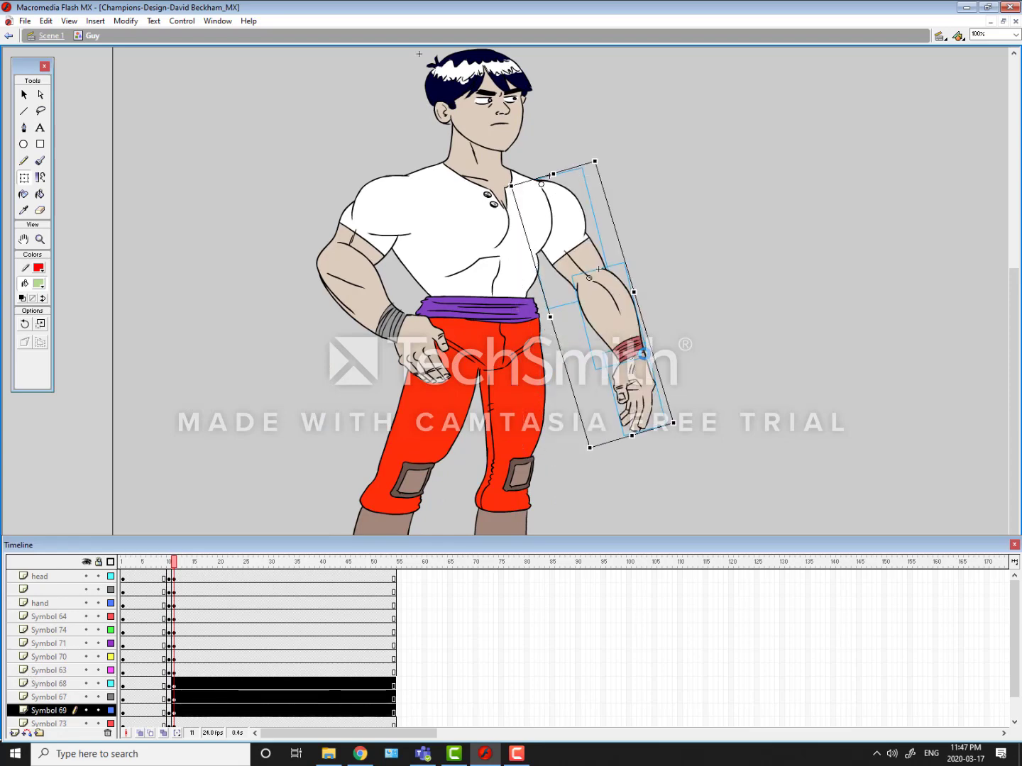
key(shift+Down)
key(shift+Up)
key(Down)
key(Down)
key(Left)
key(Left)
key(Left)
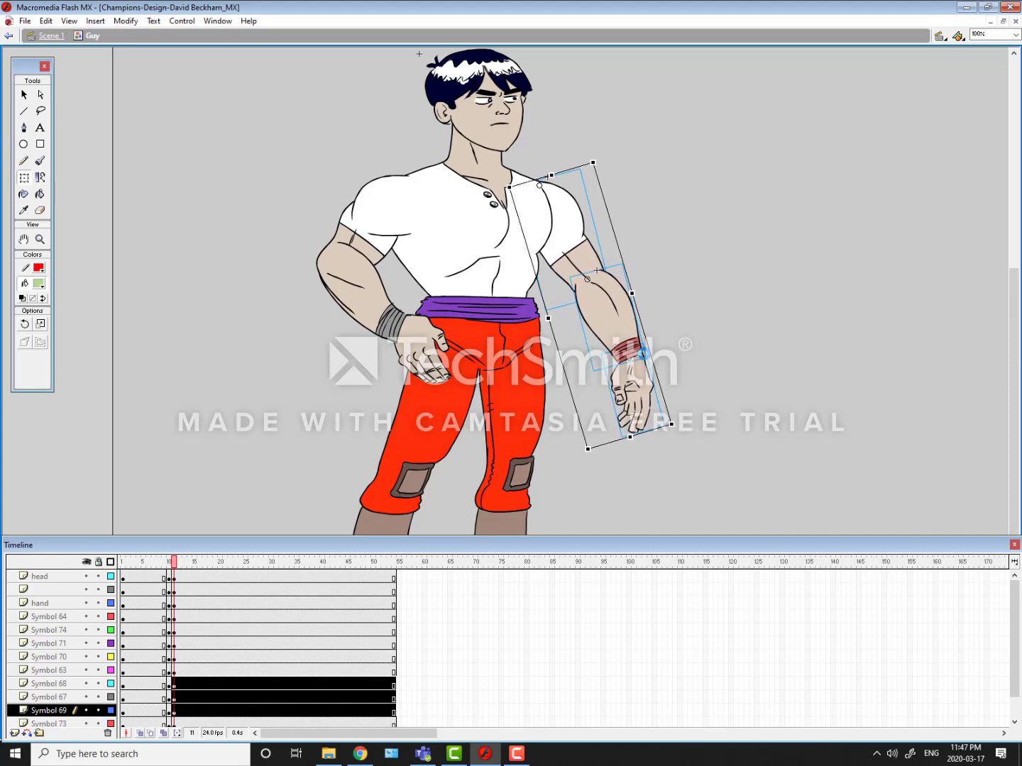
Step: Rotate the red-banded forearm and hand together about the elbow, inward across the hip
click(388, 143)
click(600, 341)
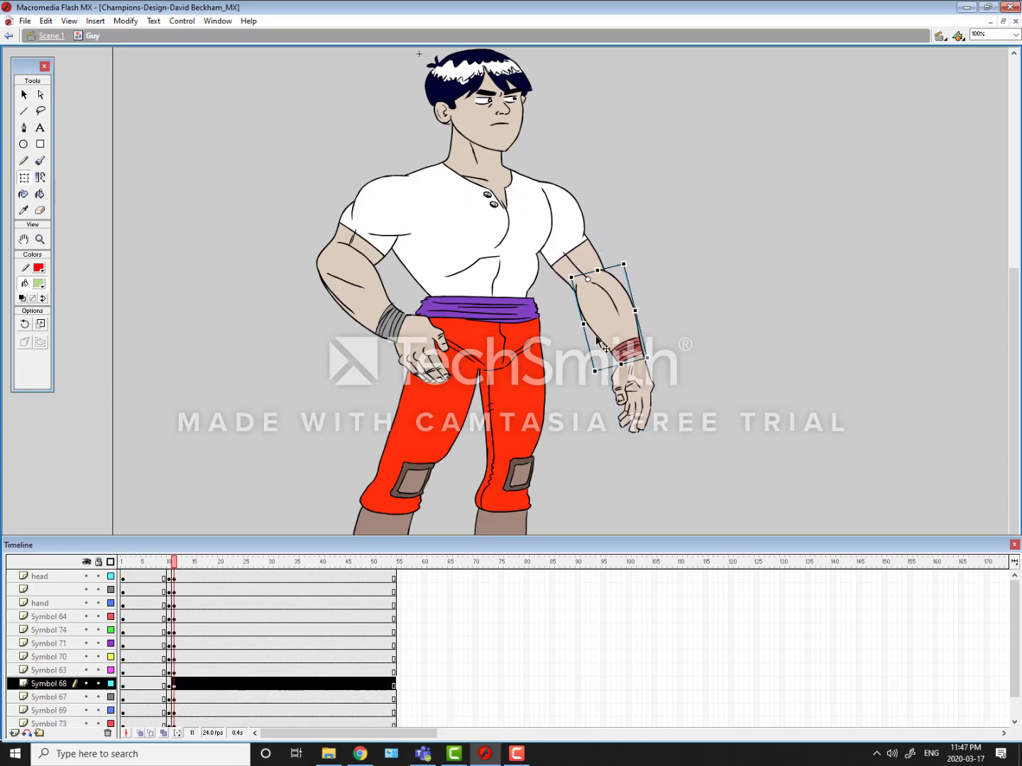
click(640, 429)
drag(679, 435, 529, 362)
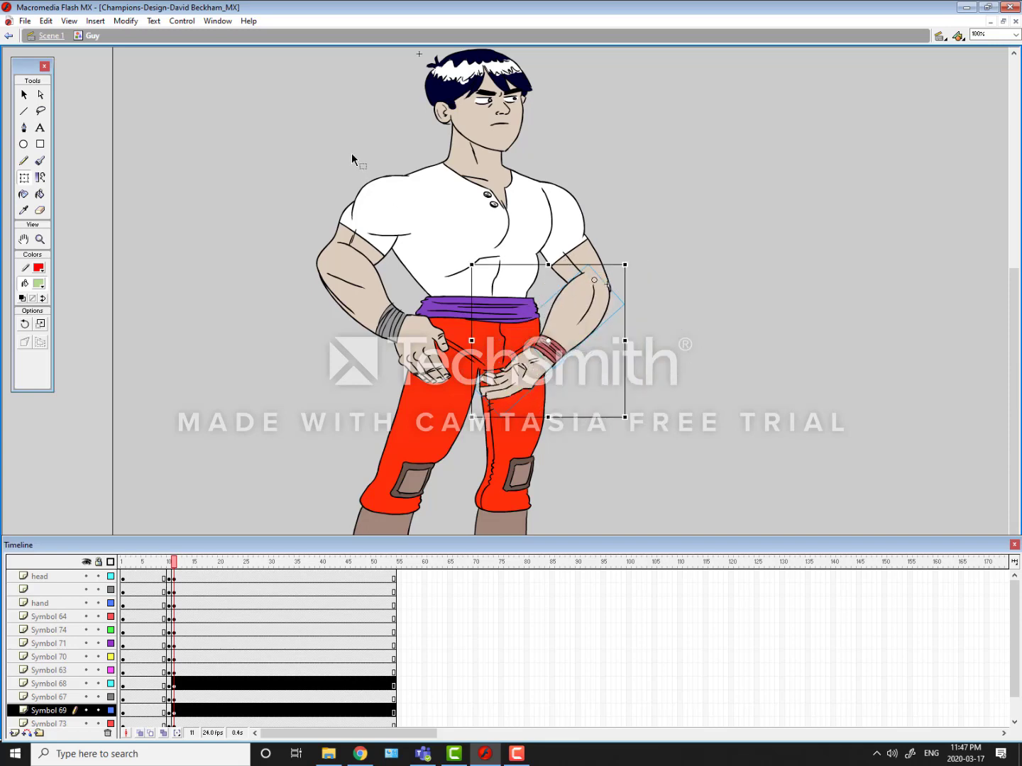
Step: Nudge the red-banded forearm and hand slightly outward and up to line up with the elbow
key(Right)
key(Right)
key(Right)
key(Right)
key(Up)
key(Up)
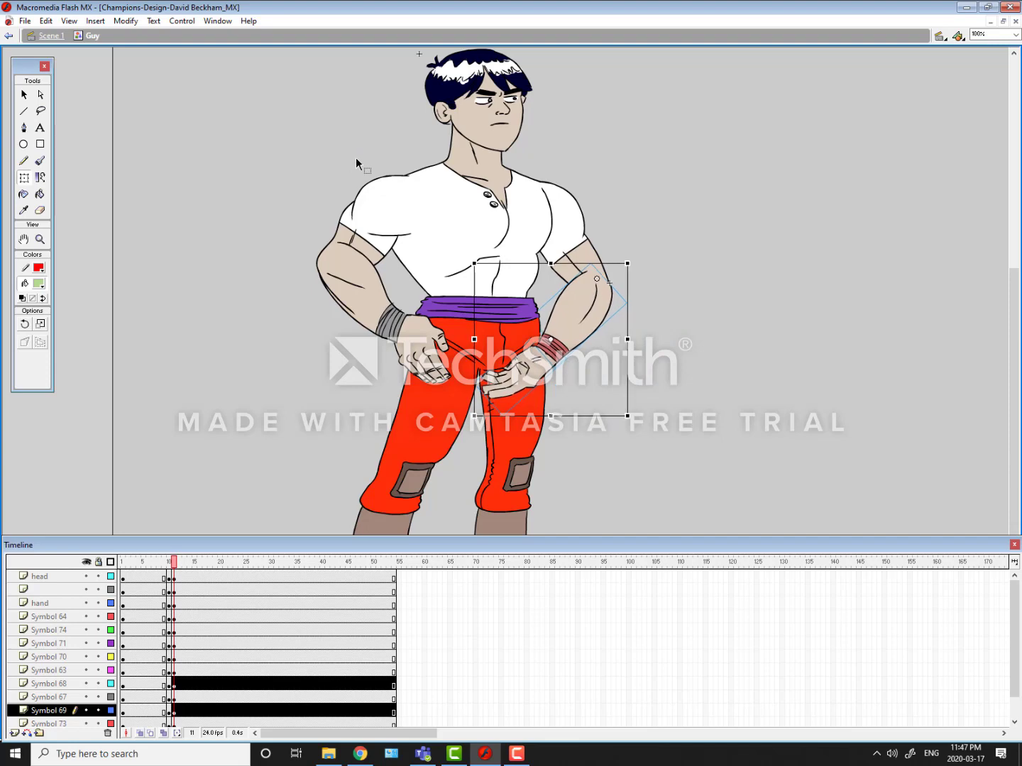
key(Left)
Step: Rotate the red-banded forearm and hand slightly further about the elbow so that the hand rises toward the hip
key(space)
drag(419, 197, 315, 248)
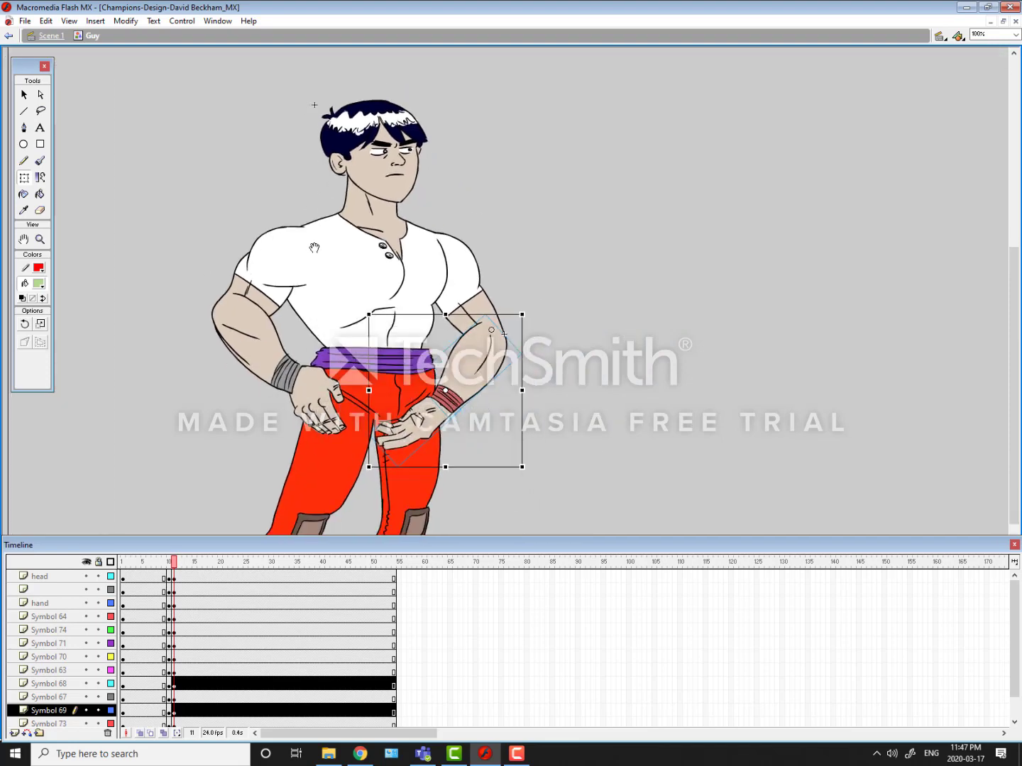
click(464, 280)
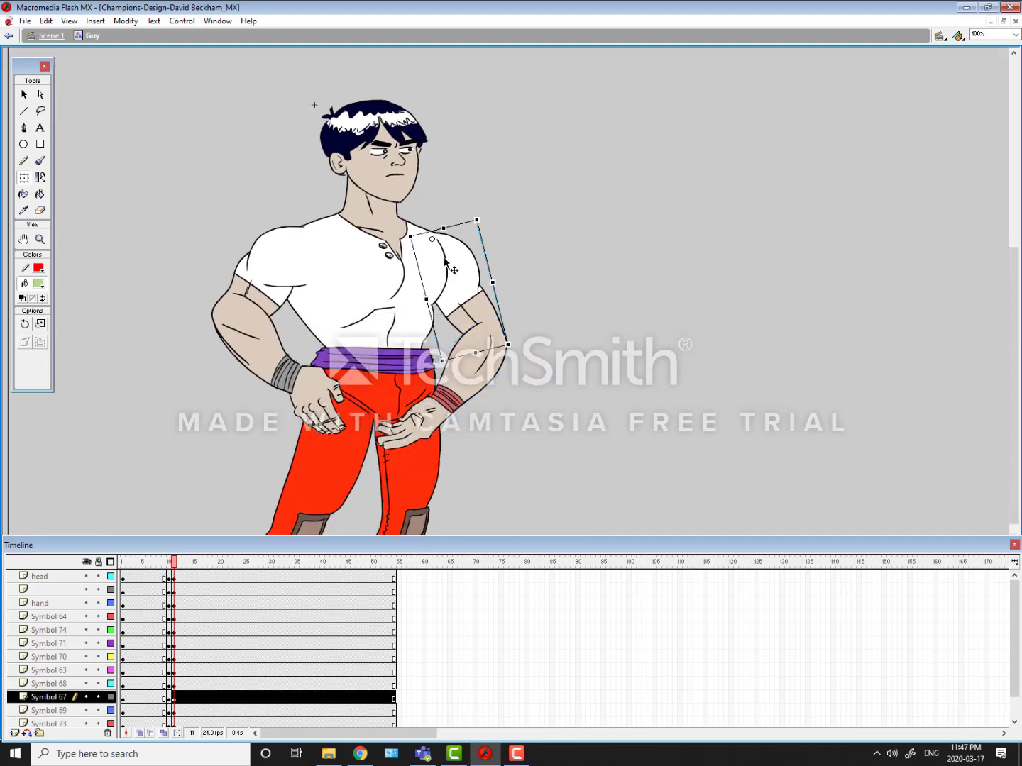
click(464, 377)
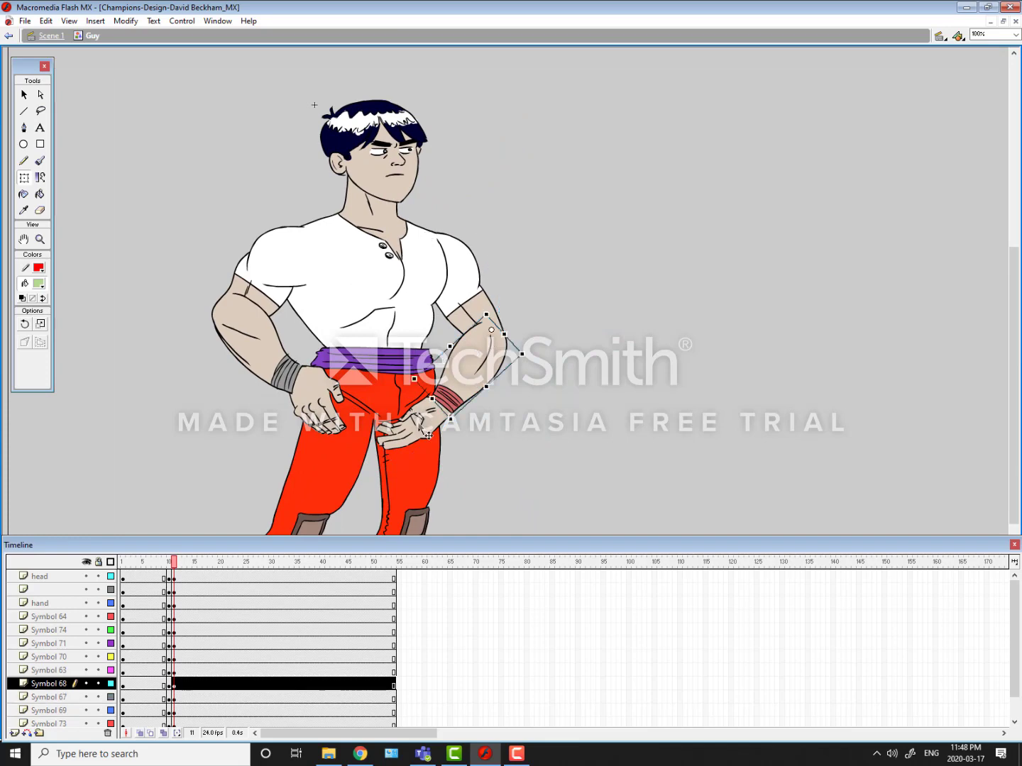
shift+click(417, 424)
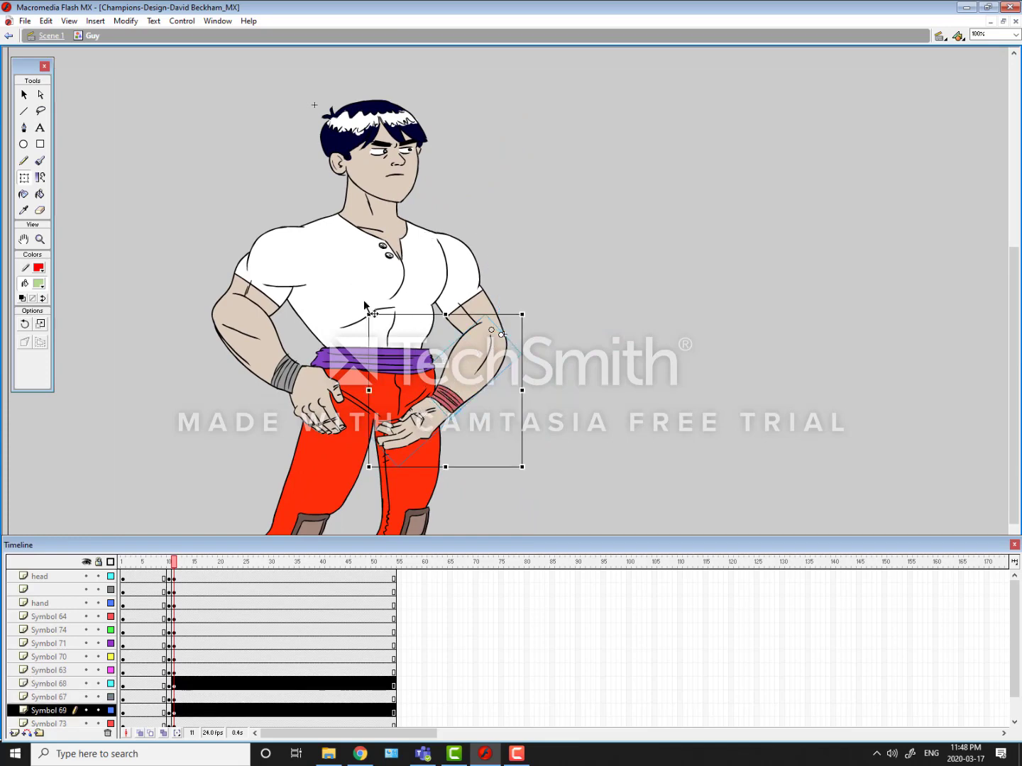
drag(371, 309, 383, 296)
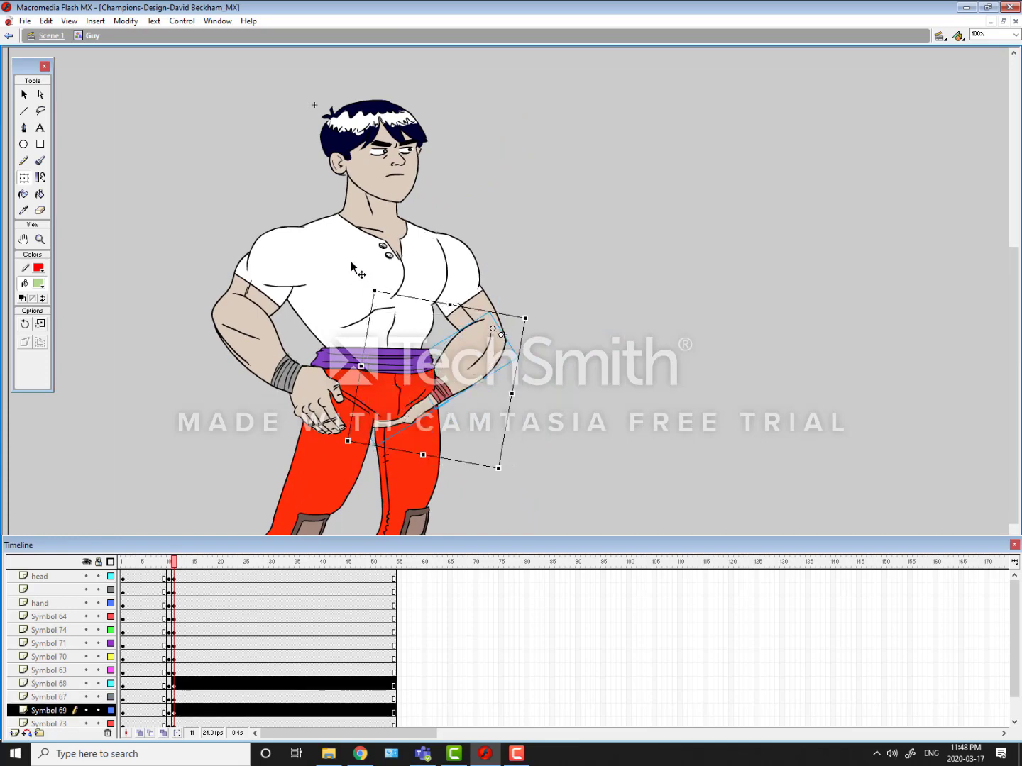
click(233, 200)
Step: Rotate the red-banded arm's hand about the wrist to point down along the thigh, and nudge it up against the wristband
click(460, 392)
click(403, 430)
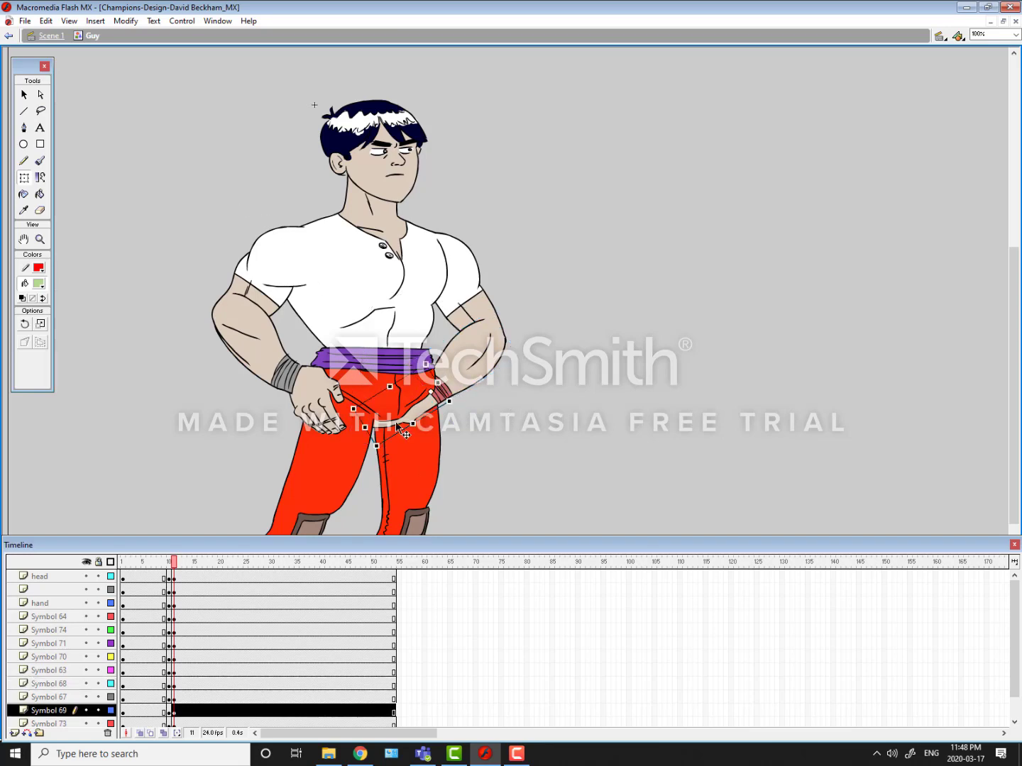
drag(352, 402, 402, 431)
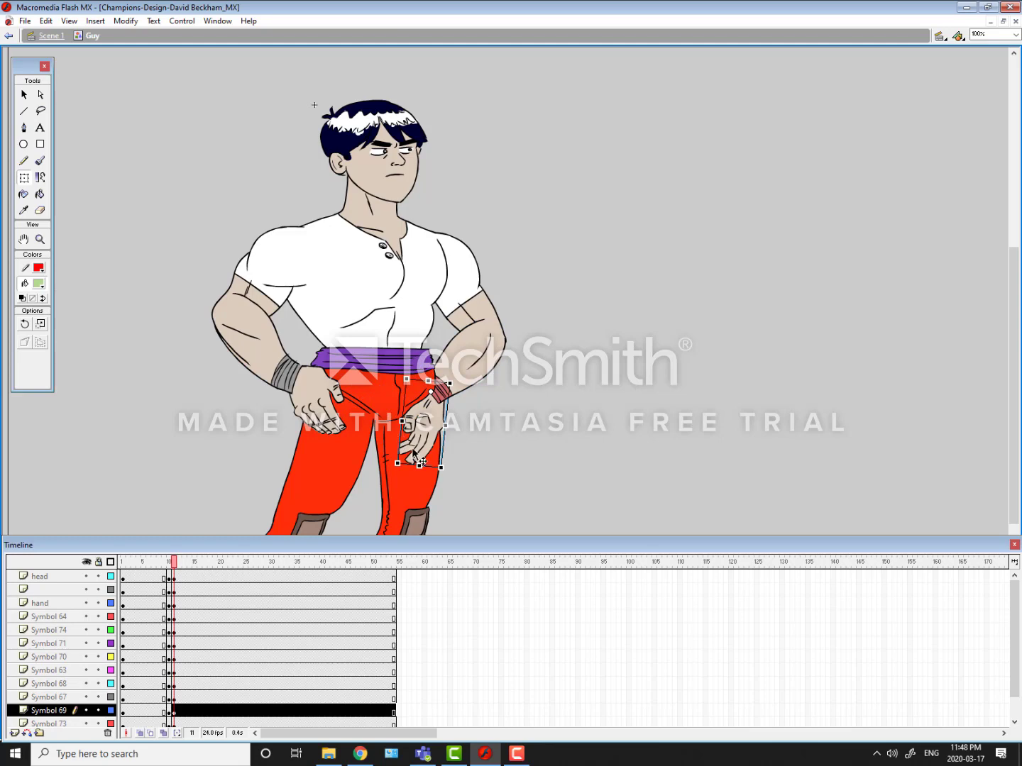
key(shift+Up)
key(shift+Up)
key(shift+Down)
key(Up)
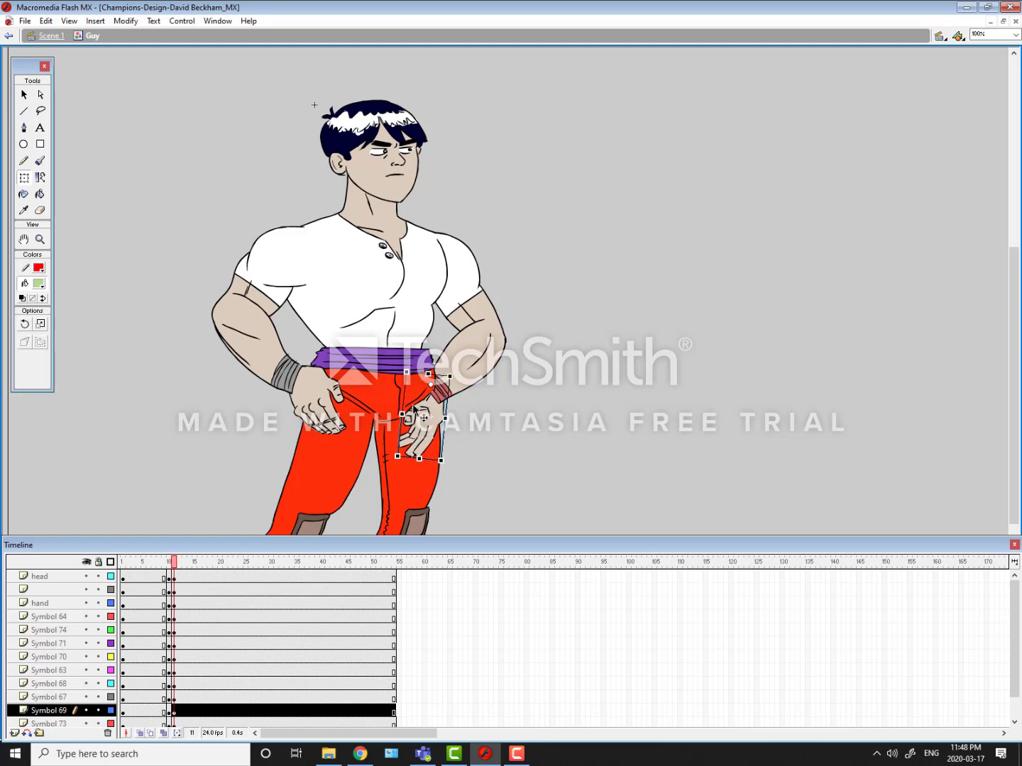
click(426, 464)
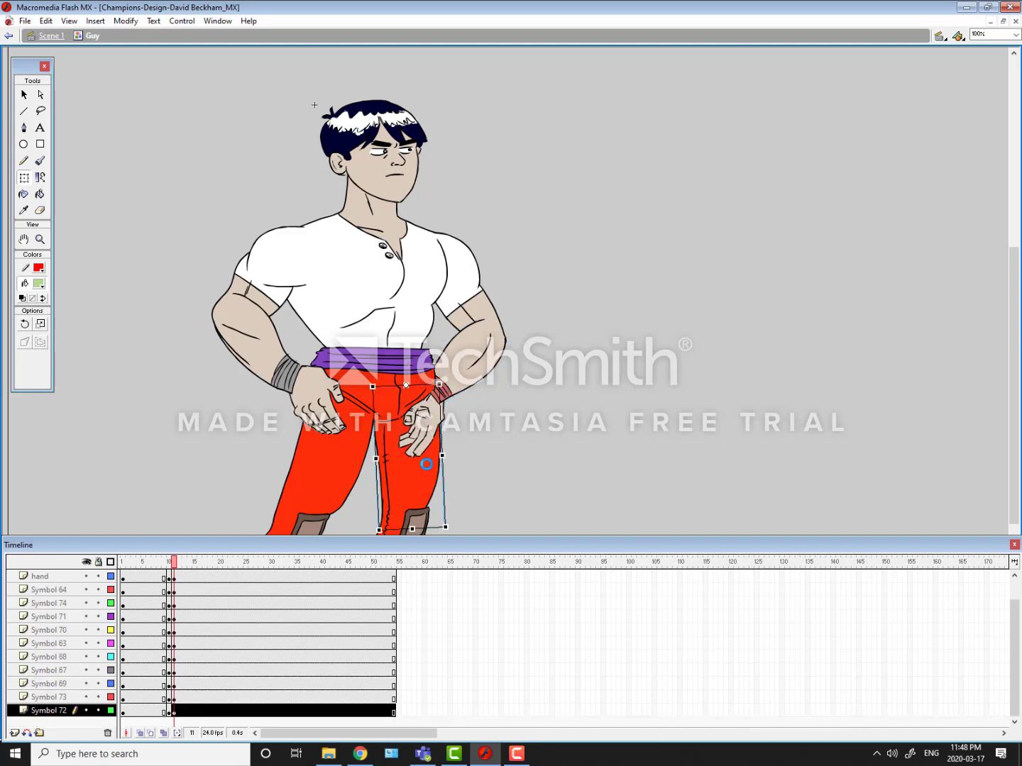
key(comma)
key(period)
key(comma)
key(period)
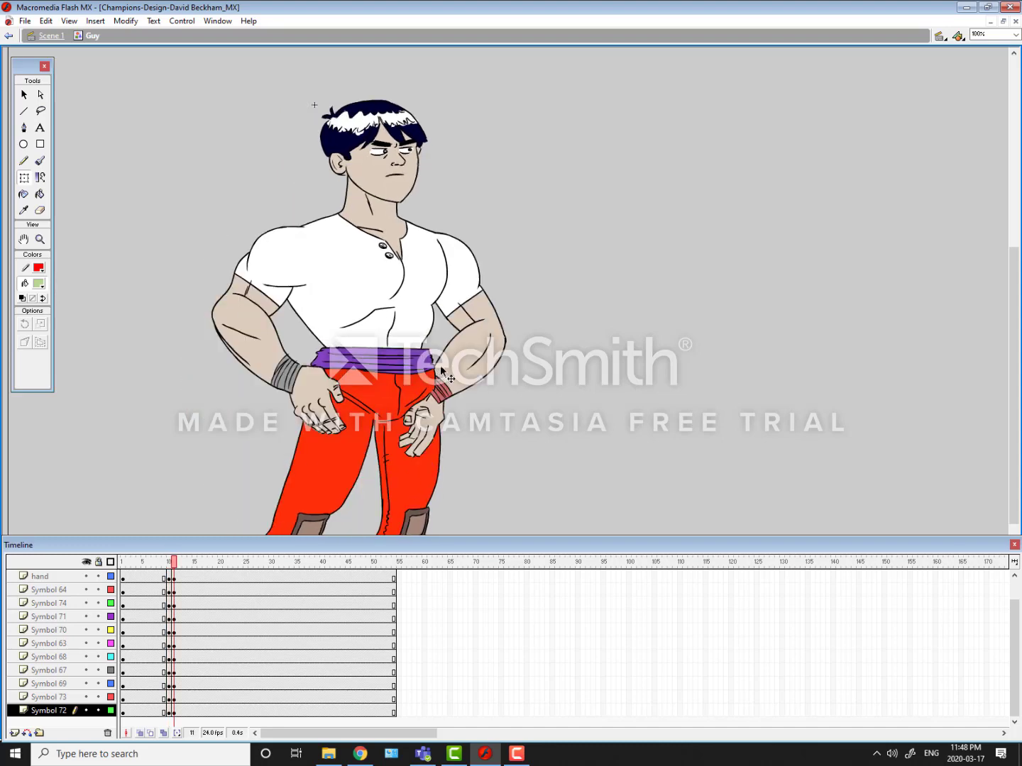
Step: Move the Symbol 68 forearm layer below the Symbol 69 hand layer
click(440, 368)
shift+click(438, 434)
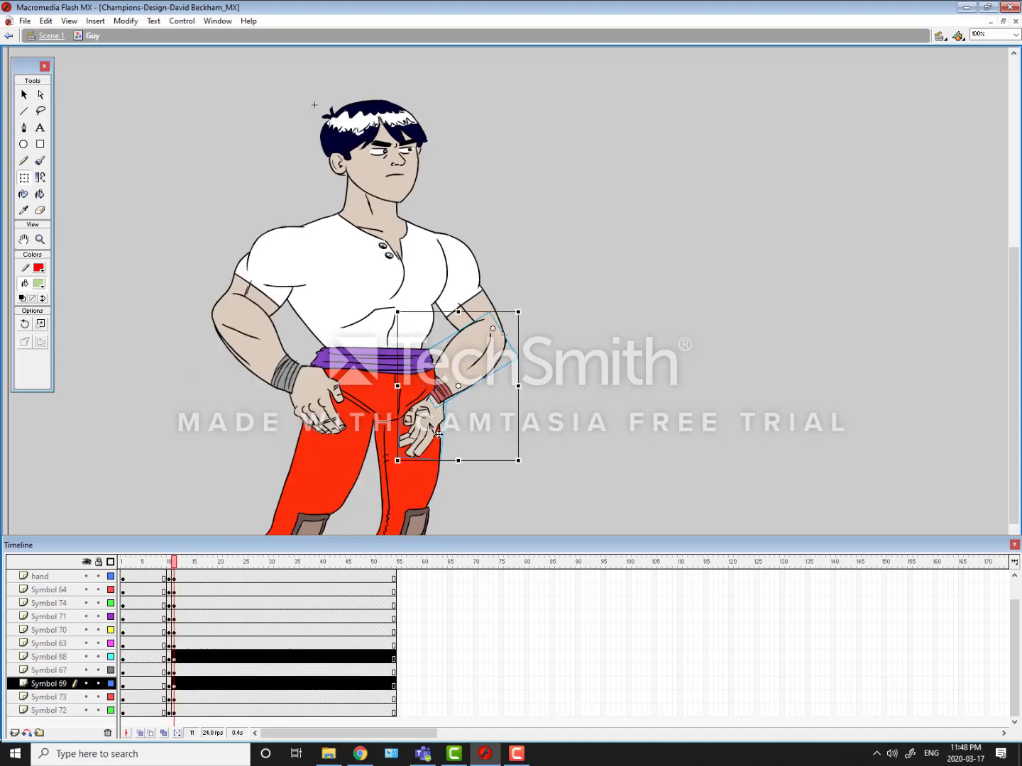
click(63, 657)
mouse_move(47, 660)
mouse_down()
mouse_move(51, 696)
mouse_move(51, 686)
mouse_up()
click(49, 659)
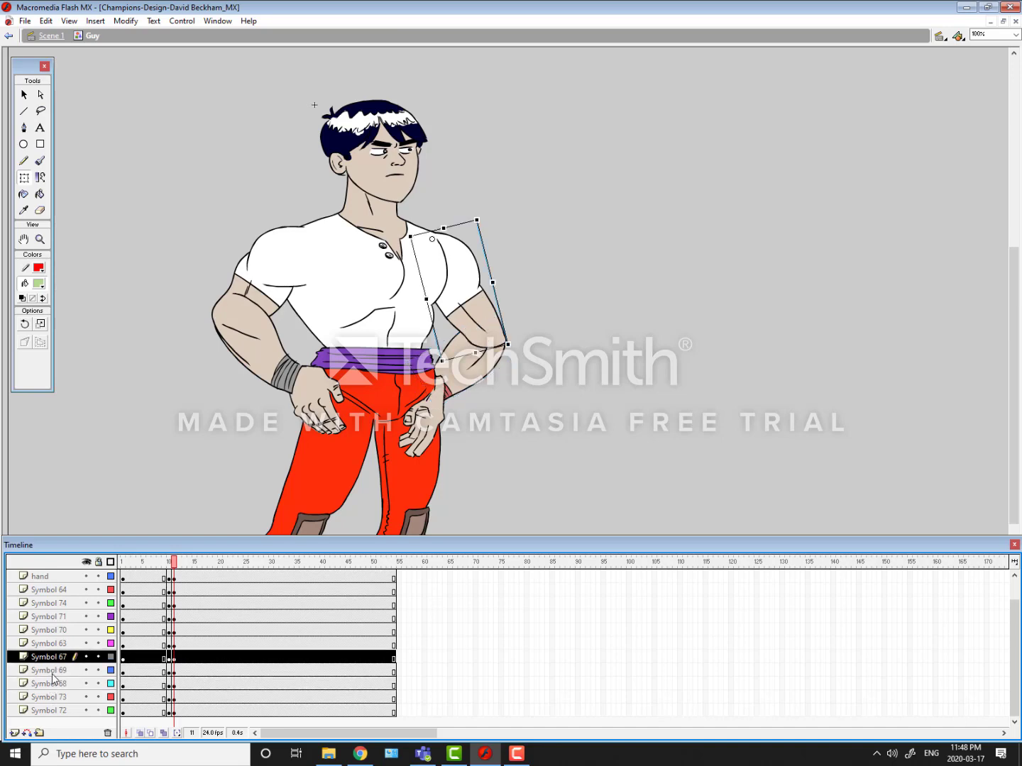
Step: Move the Symbol 69 hand layer to the bottom of the layer stack so that the hand sits behind the leg
click(53, 673)
drag(51, 673, 53, 714)
click(53, 686)
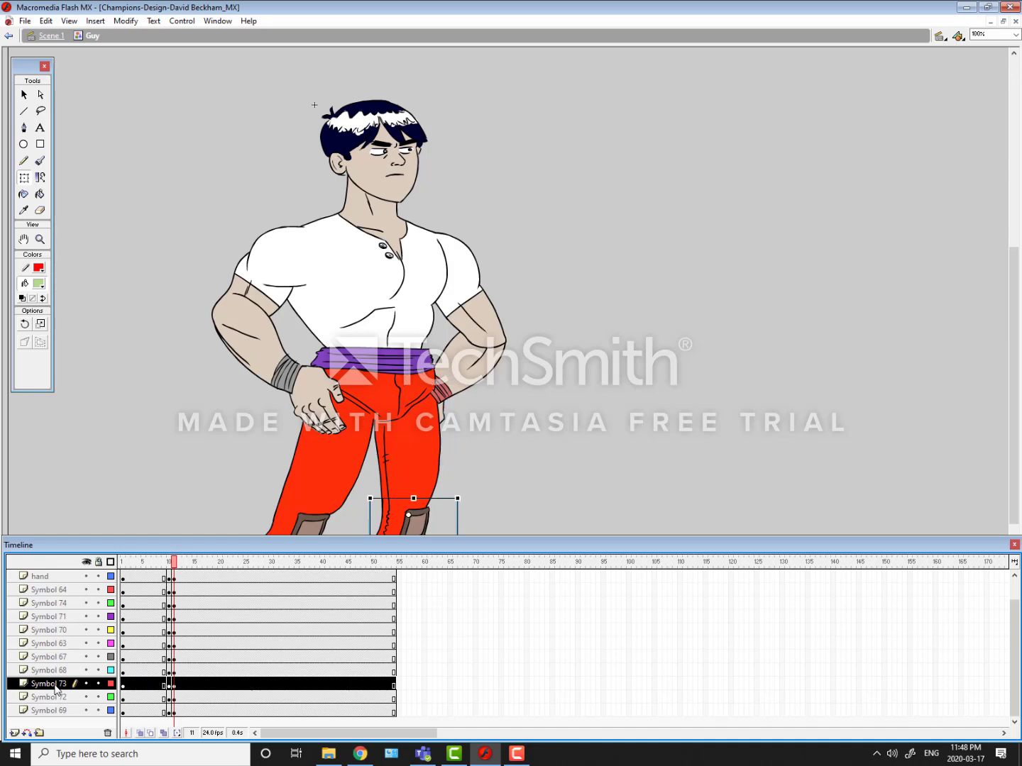
Step: Move the Symbol 68 forearm and Symbol 67 upper arm layers between Symbol 72 and Symbol 69, with Symbol 68 above Symbol 67
click(54, 673)
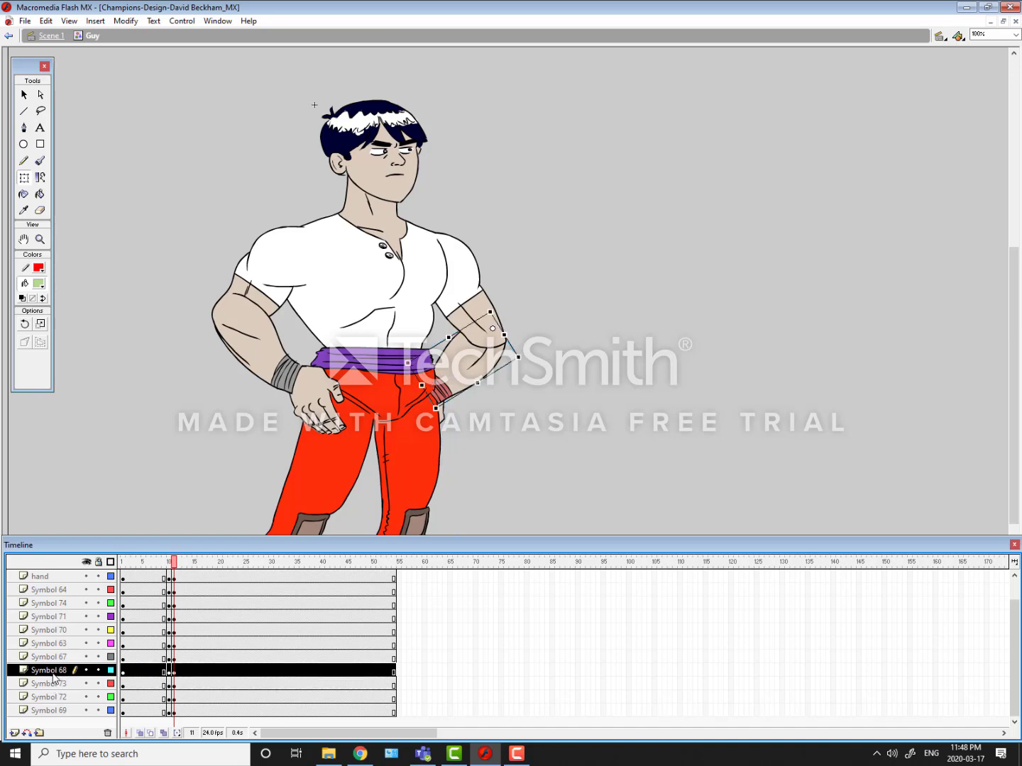
mouse_move(54, 678)
mouse_down()
mouse_move(54, 702)
mouse_move(46, 675)
mouse_move(46, 692)
mouse_move(74, 681)
mouse_move(51, 705)
mouse_move(56, 698)
mouse_up()
click(463, 281)
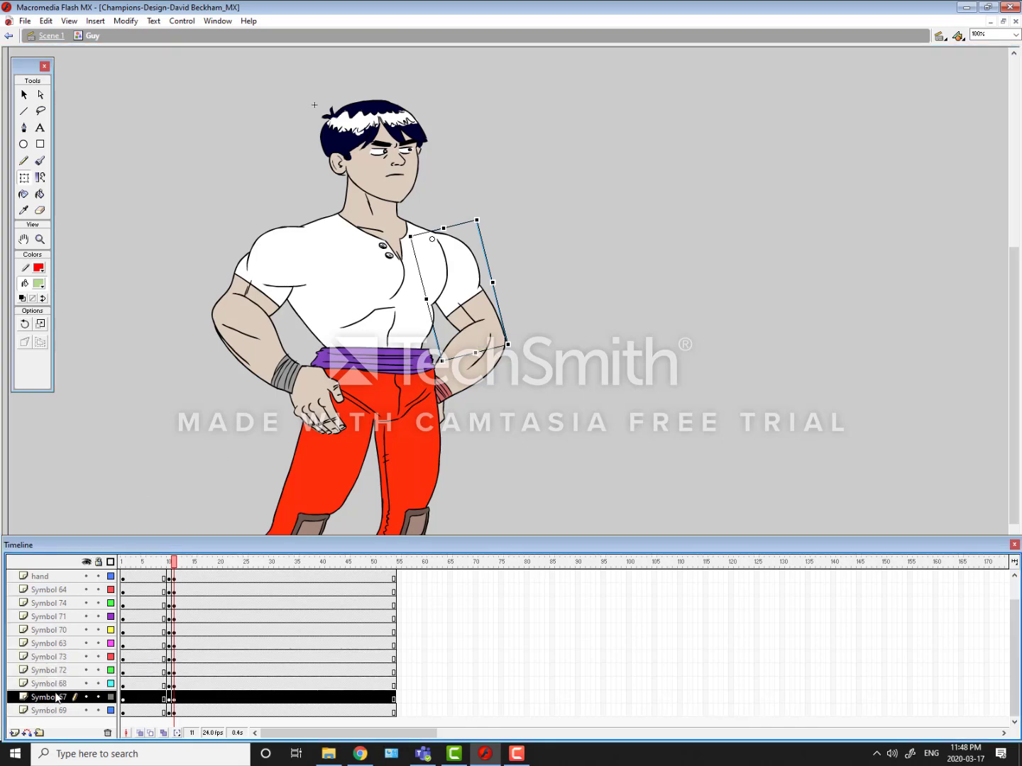
Step: Compare the full-body poses at frames 10 and 11, both close up and with the whole figure in view
click(98, 467)
key(comma)
key(period)
key(comma)
key(period)
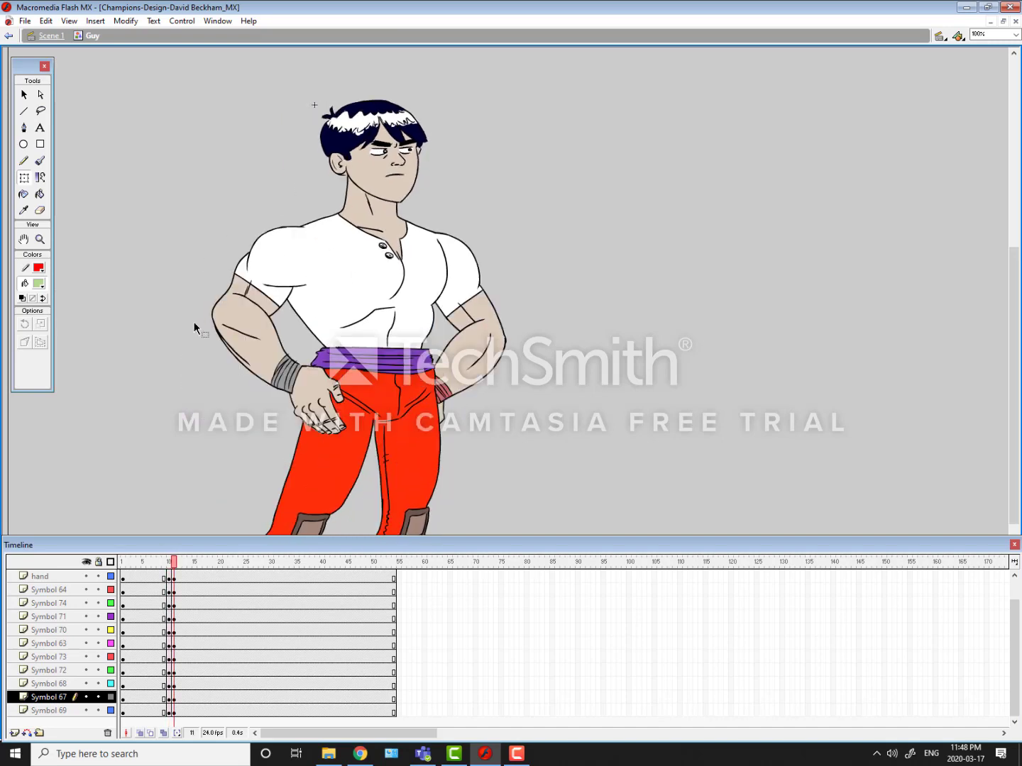
key(ctrl+1)
key(ctrl+equal)
key(ctrl+minus)
key(ctrl+minus)
key(ctrl+minus)
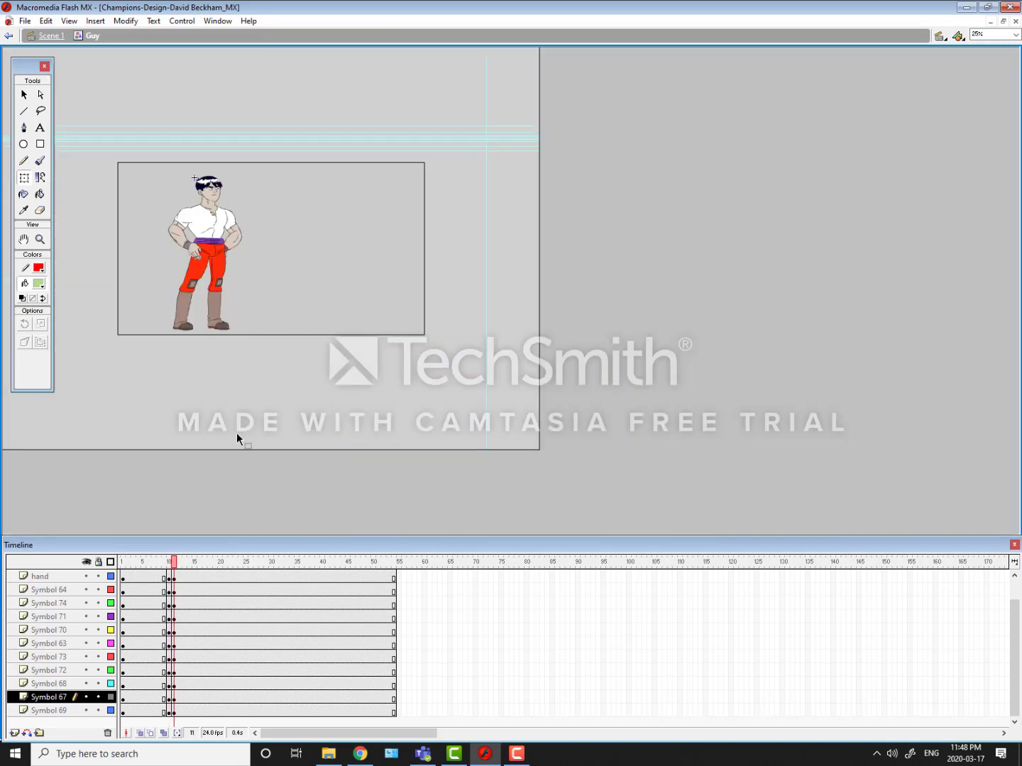
key(comma)
key(period)
key(comma)
key(period)
key(comma)
key(period)
key(comma)
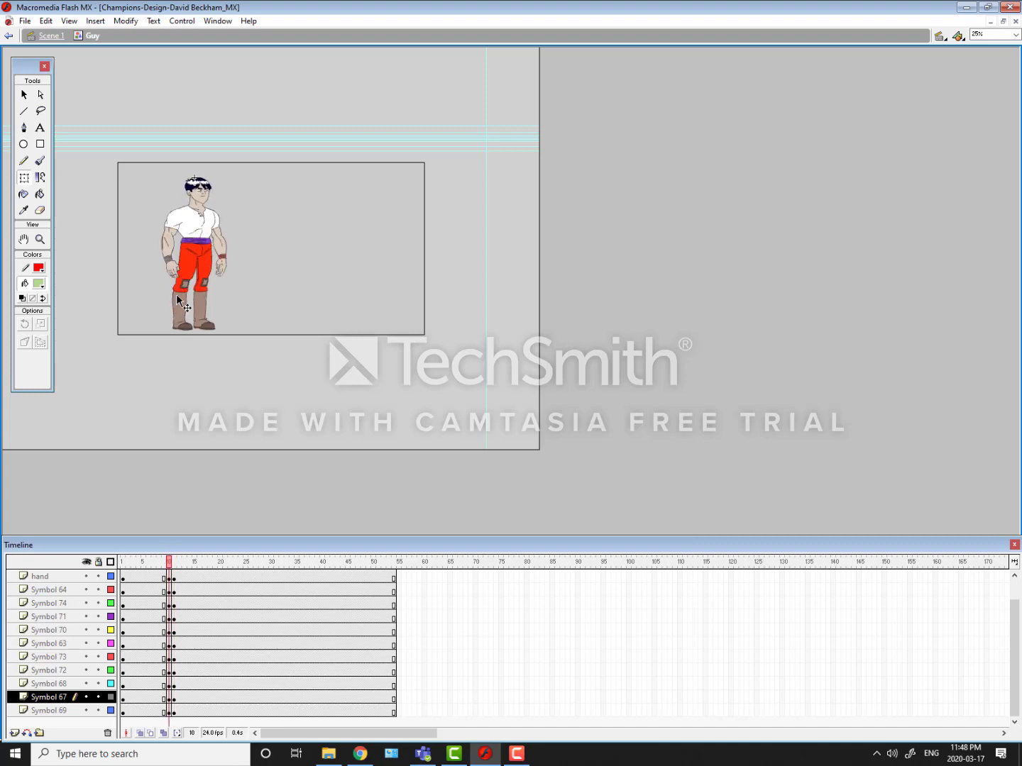
key(period)
key(comma)
key(period)
key(comma)
key(period)
key(comma)
key(period)
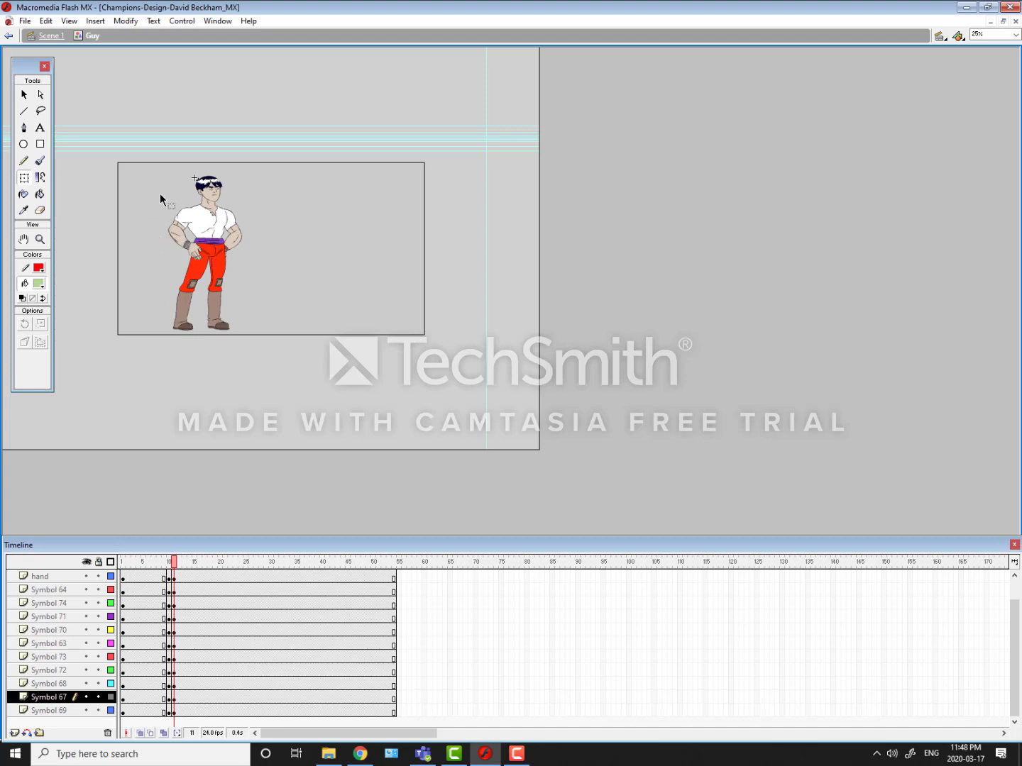
key(ctrl+=)
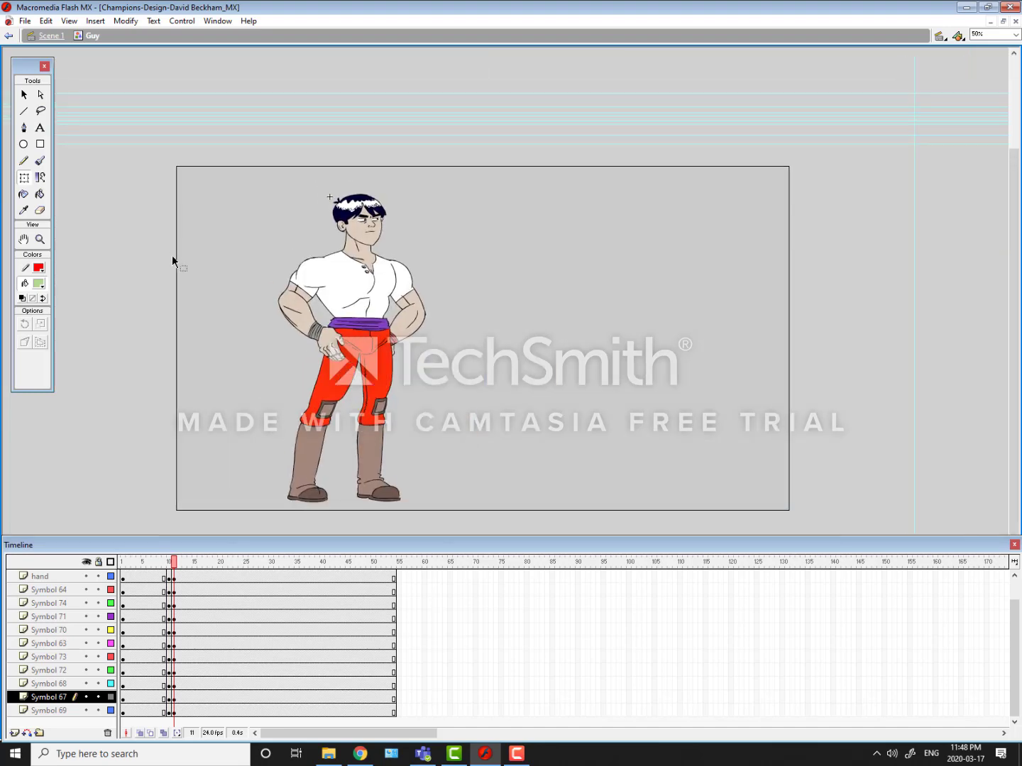
key(comma)
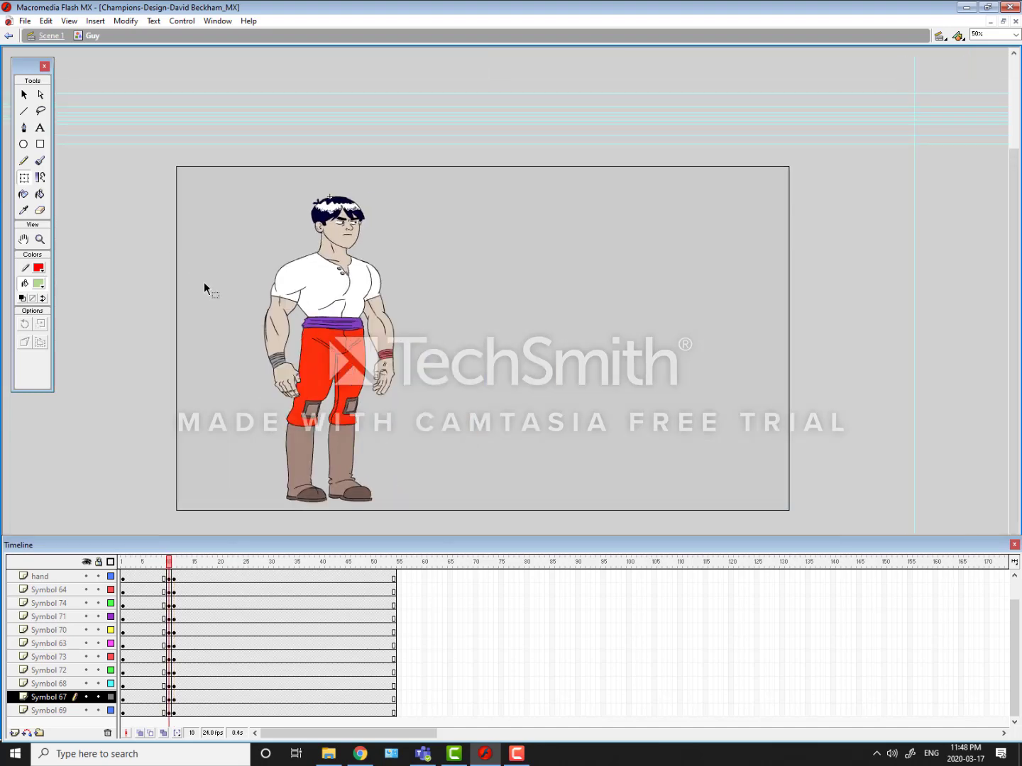
key(period)
key(comma)
key(period)
key(comma)
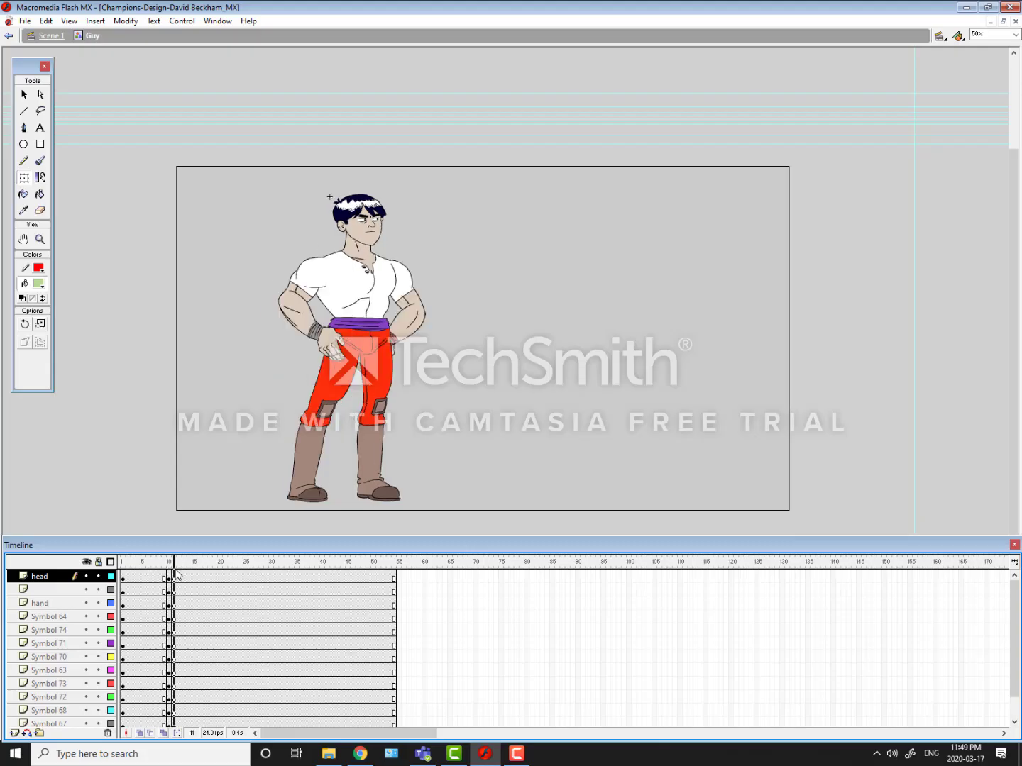
Step: Move the frame 11 keyframes of all layers to frame 17 and return to frame 10
click(170, 561)
drag(170, 565, 205, 715)
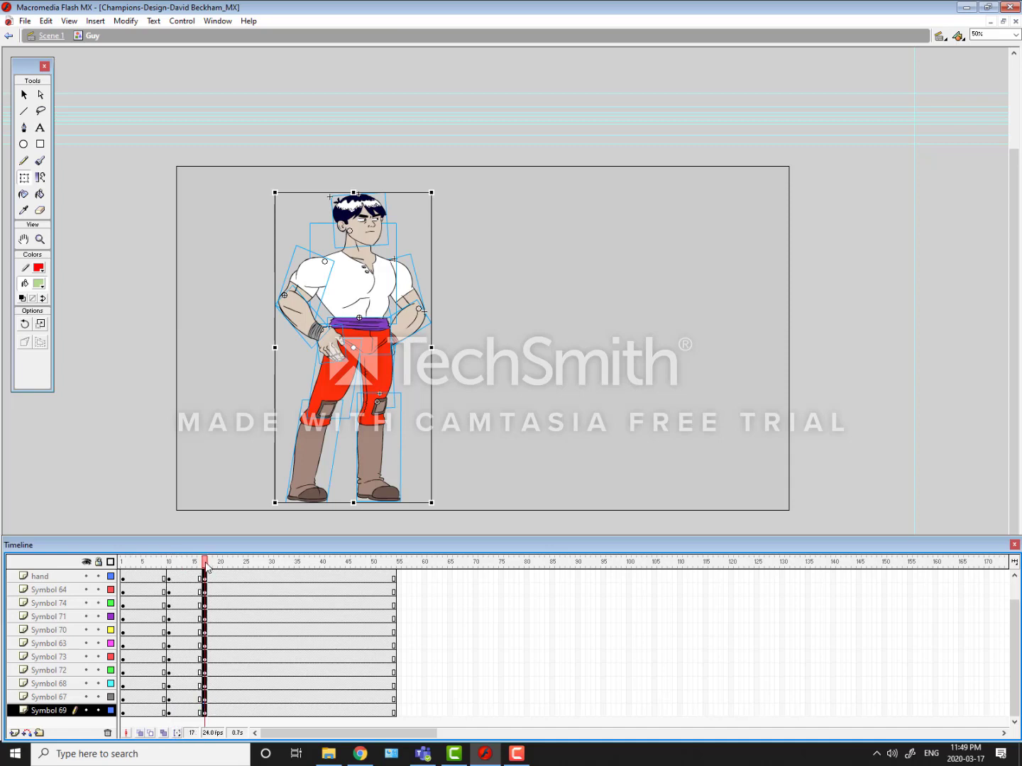
drag(189, 562, 174, 641)
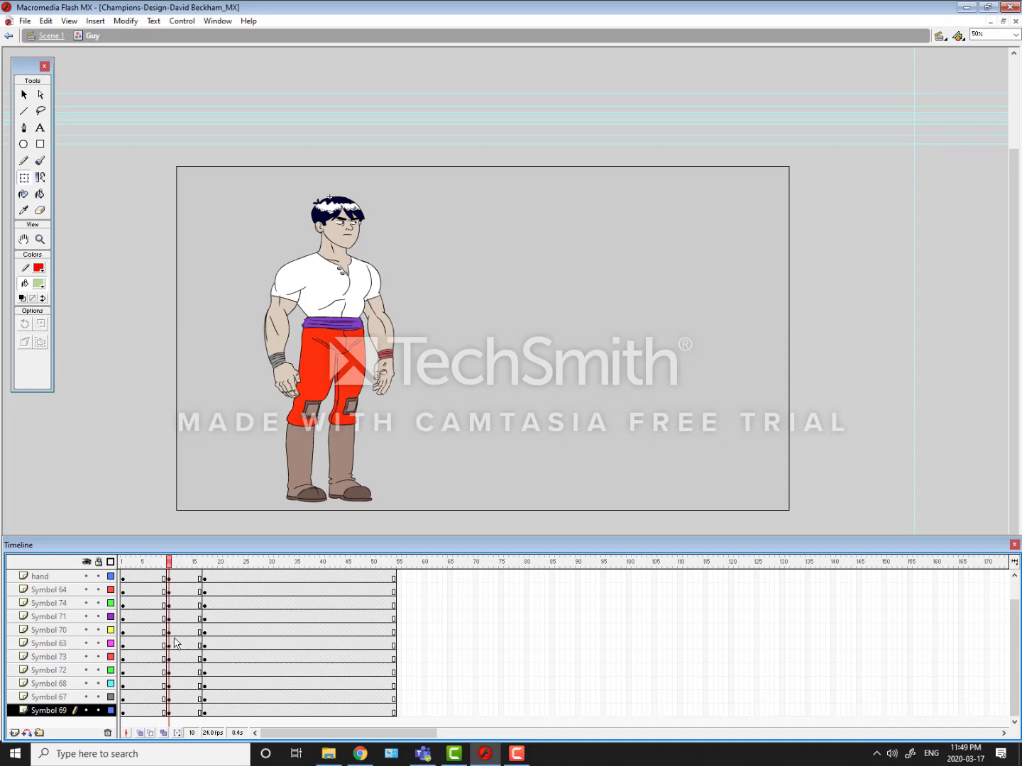
Step: Apply a Motion tween to the frame 10 keyframes of all layers, spanning to the pose at frame 17
click(217, 22)
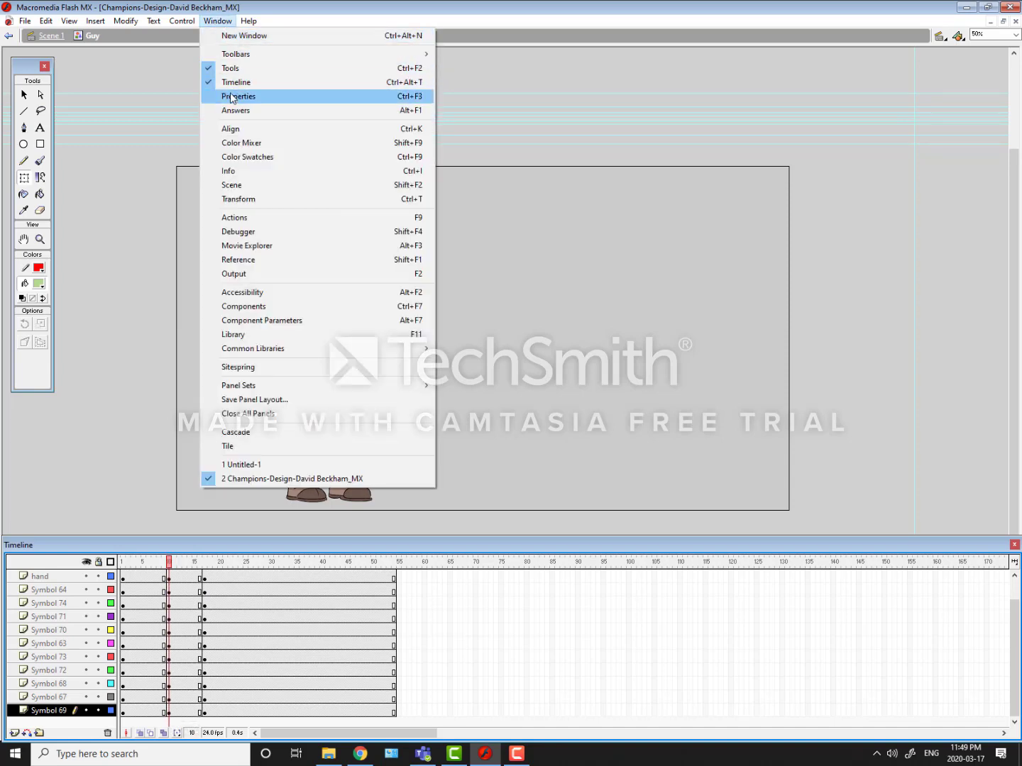
click(239, 91)
drag(633, 444, 489, 475)
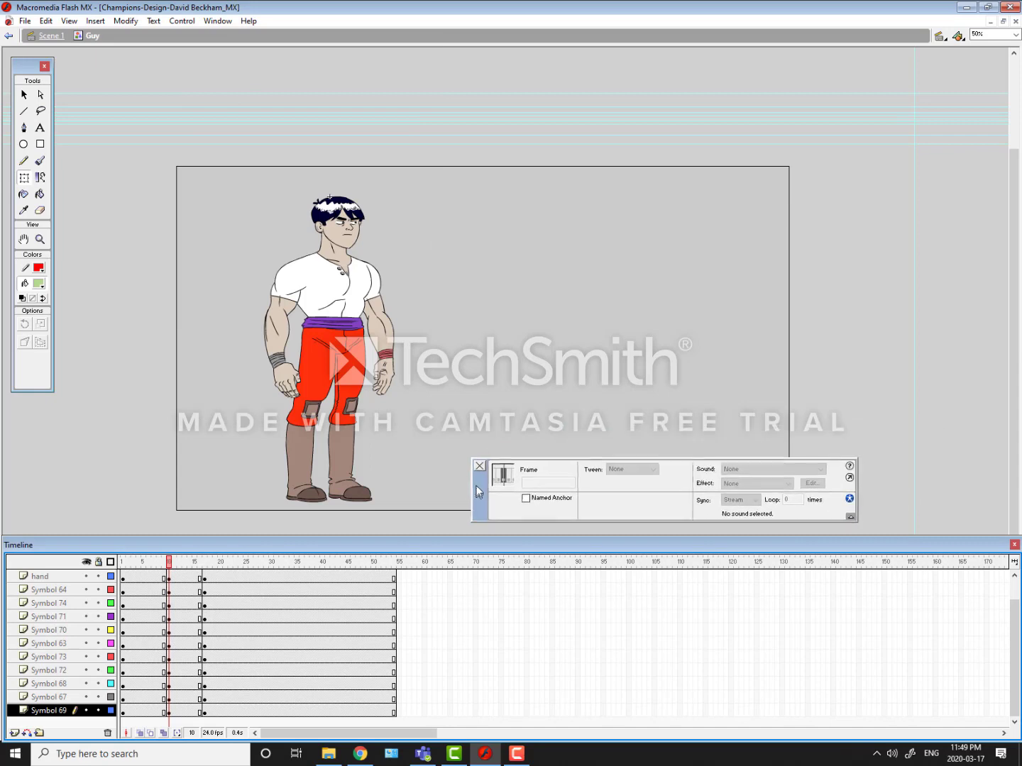
click(217, 20)
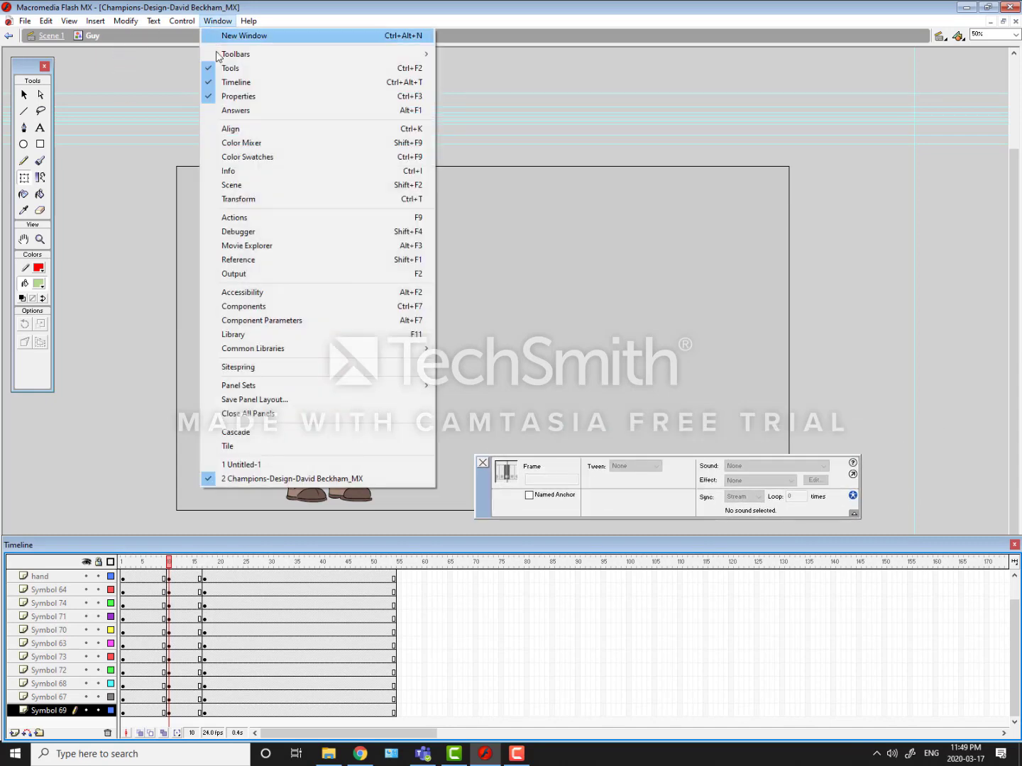
click(169, 157)
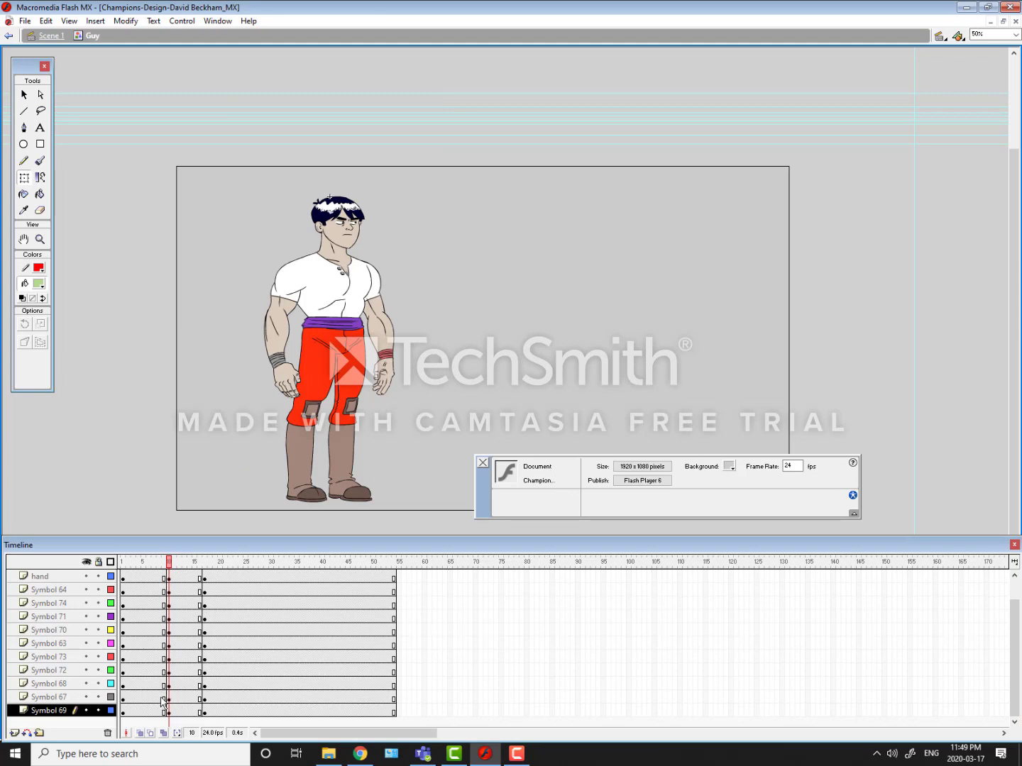
drag(163, 699, 167, 581)
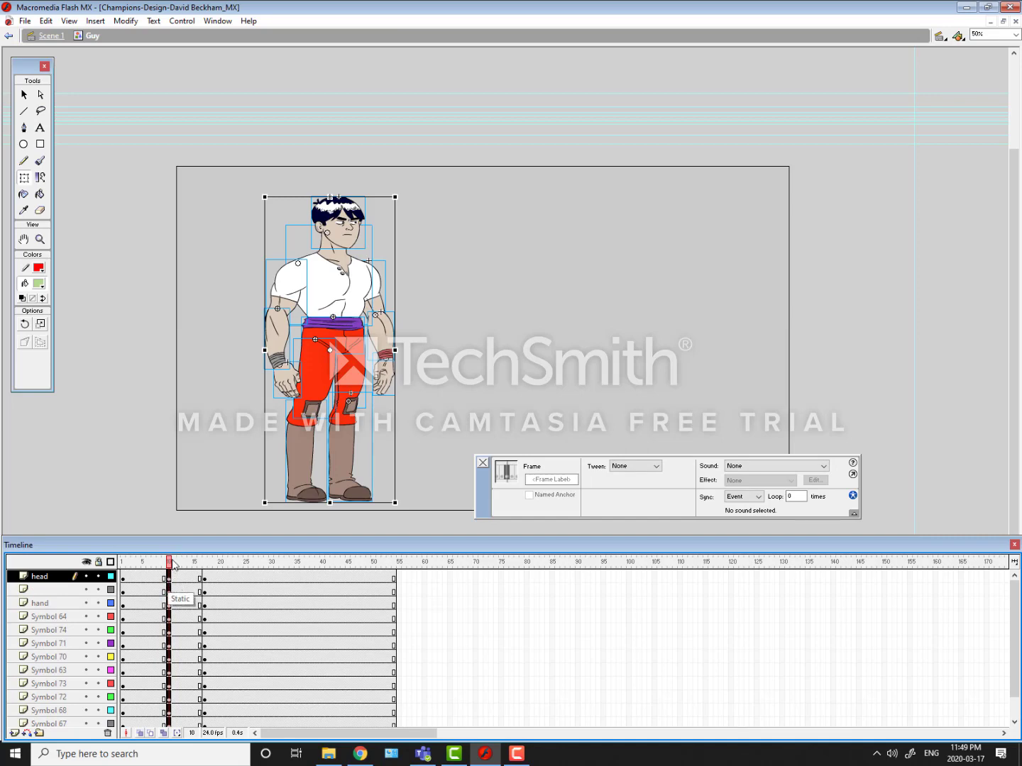
click(621, 466)
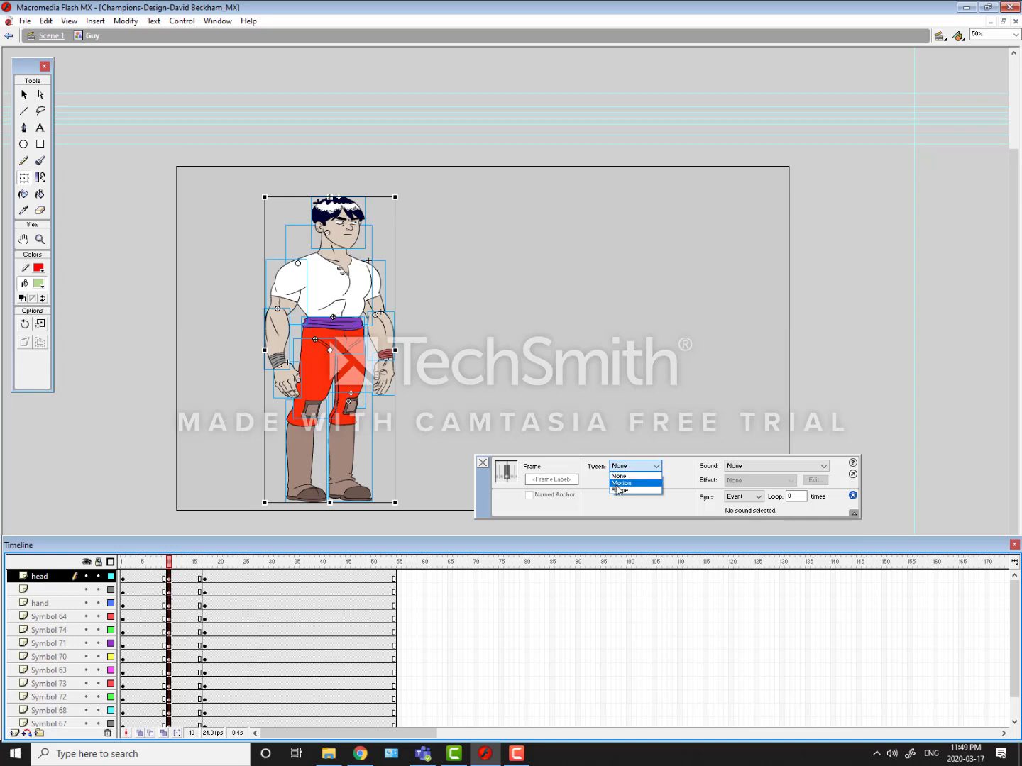
click(619, 484)
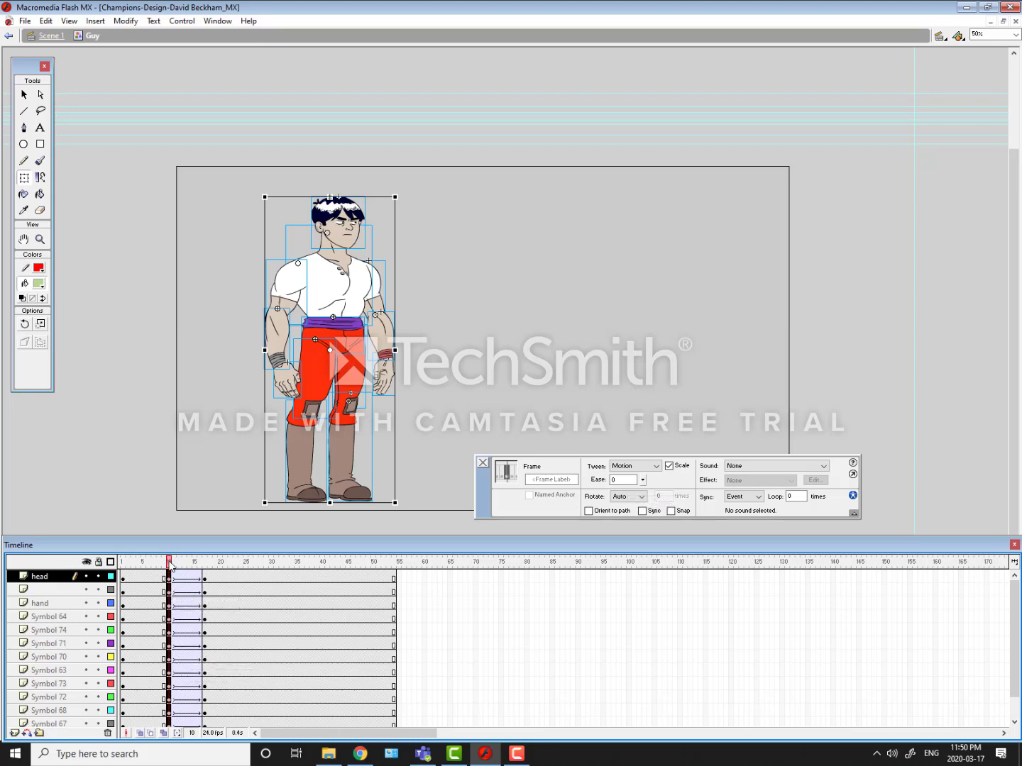
Step: Scrub through the tweened motion and insert an in-between keyframe on all layers at frame 13
drag(169, 564, 158, 595)
drag(215, 607, 184, 610)
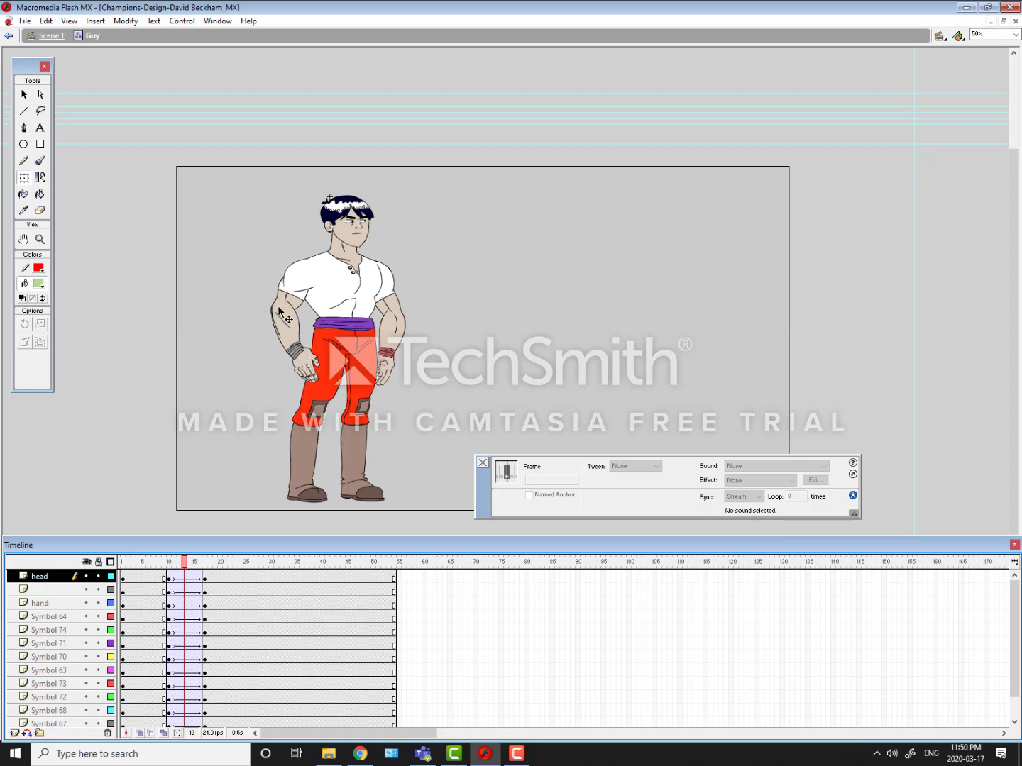
drag(181, 570, 187, 625)
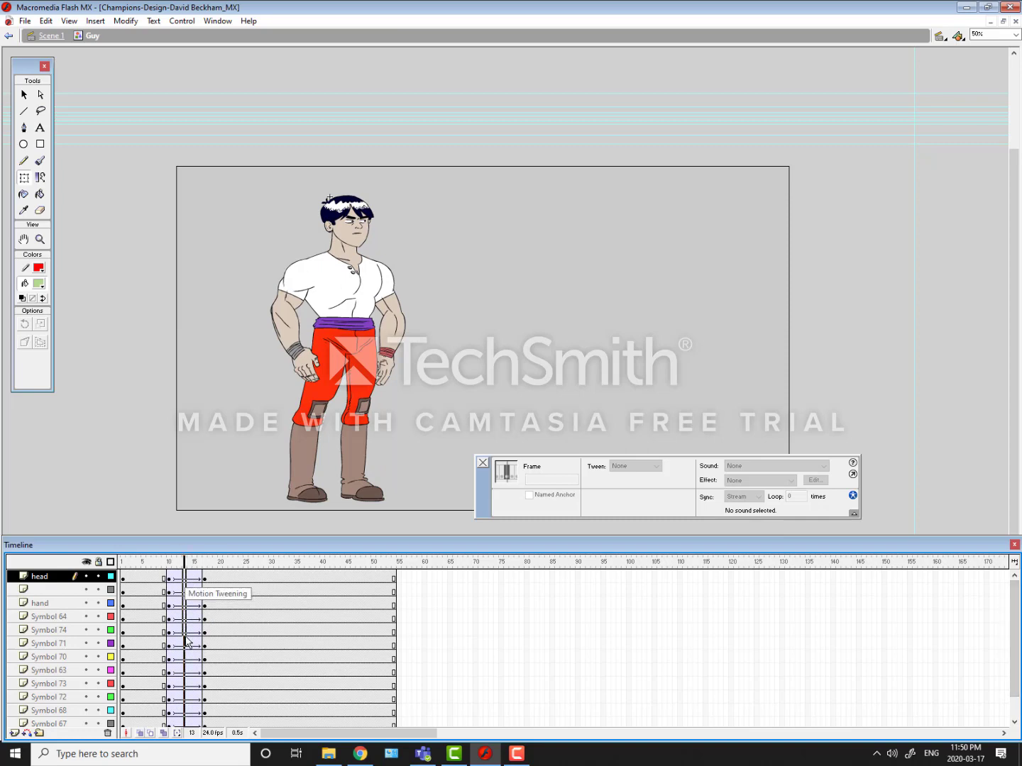
drag(187, 637, 183, 745)
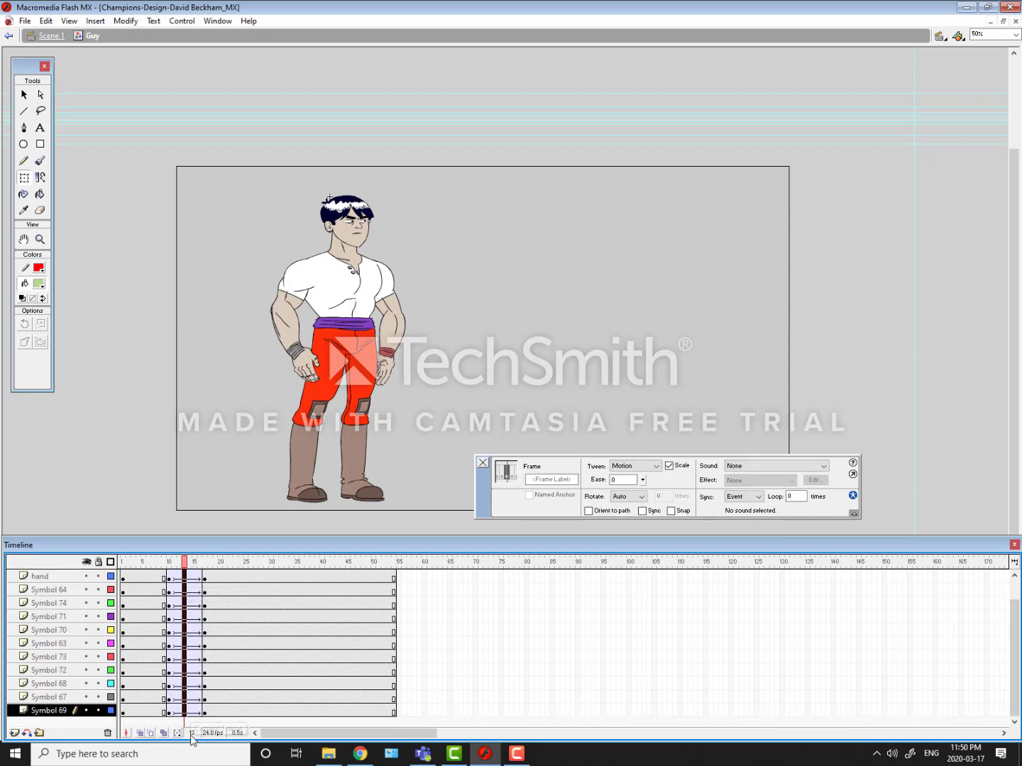
key(F6)
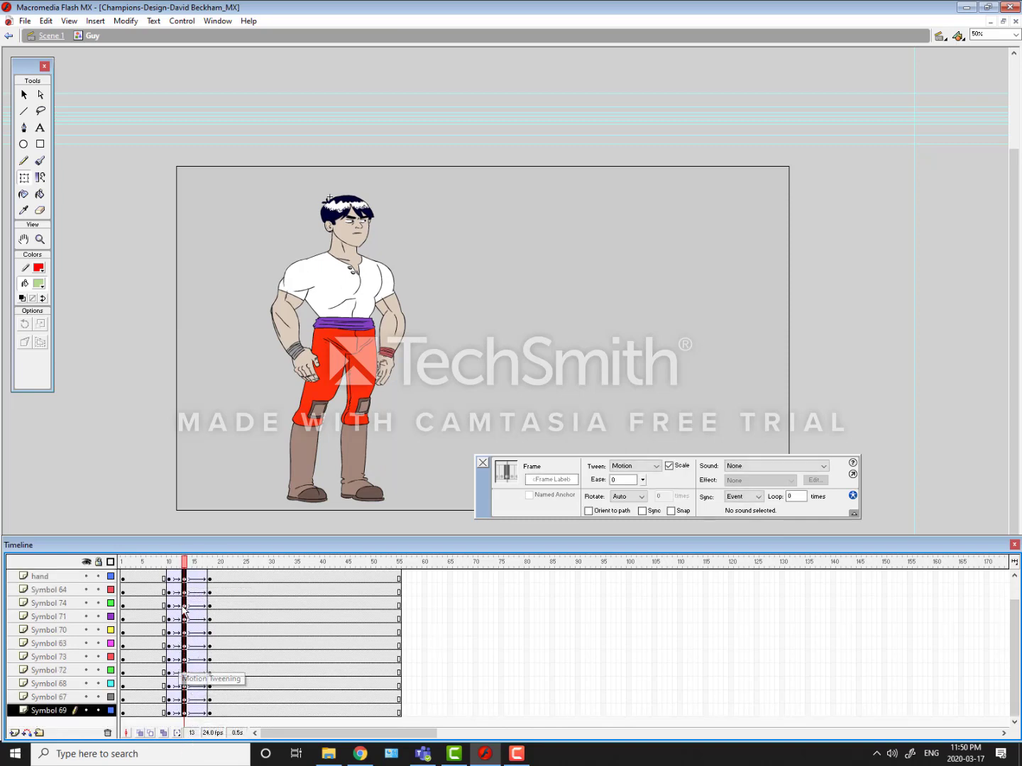
Step: Move the frame 13 keyframes of all layers to frame 17 and set the tween from frame 10 onward to None
drag(189, 582, 206, 581)
drag(169, 696, 209, 535)
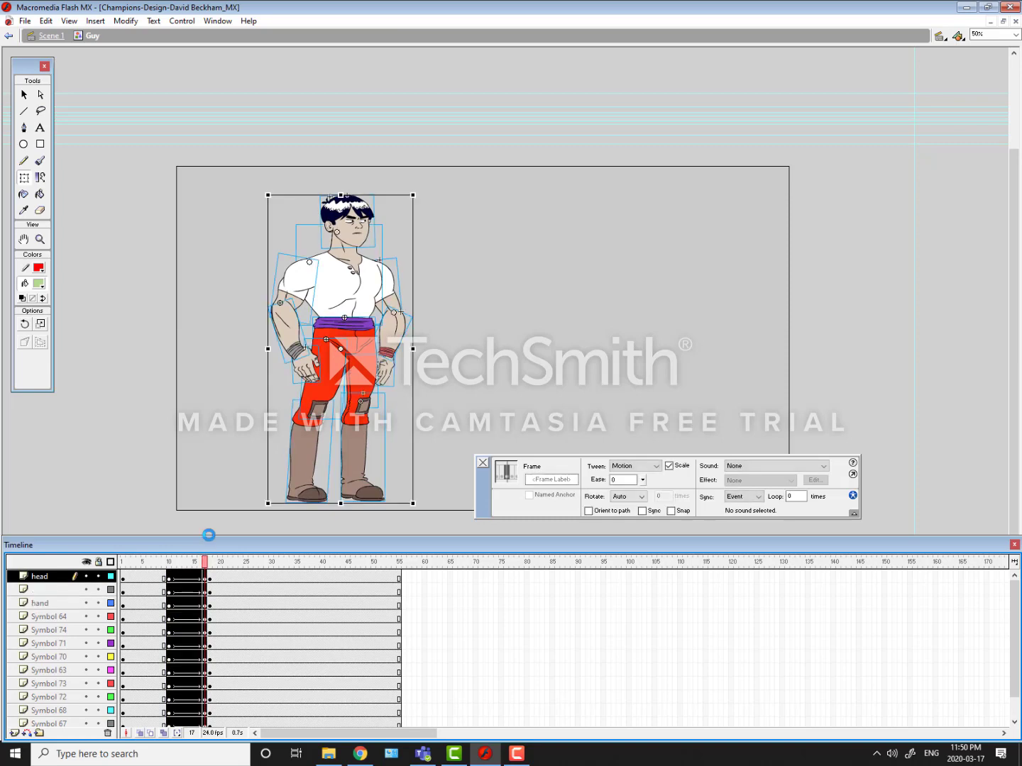
click(657, 466)
click(619, 476)
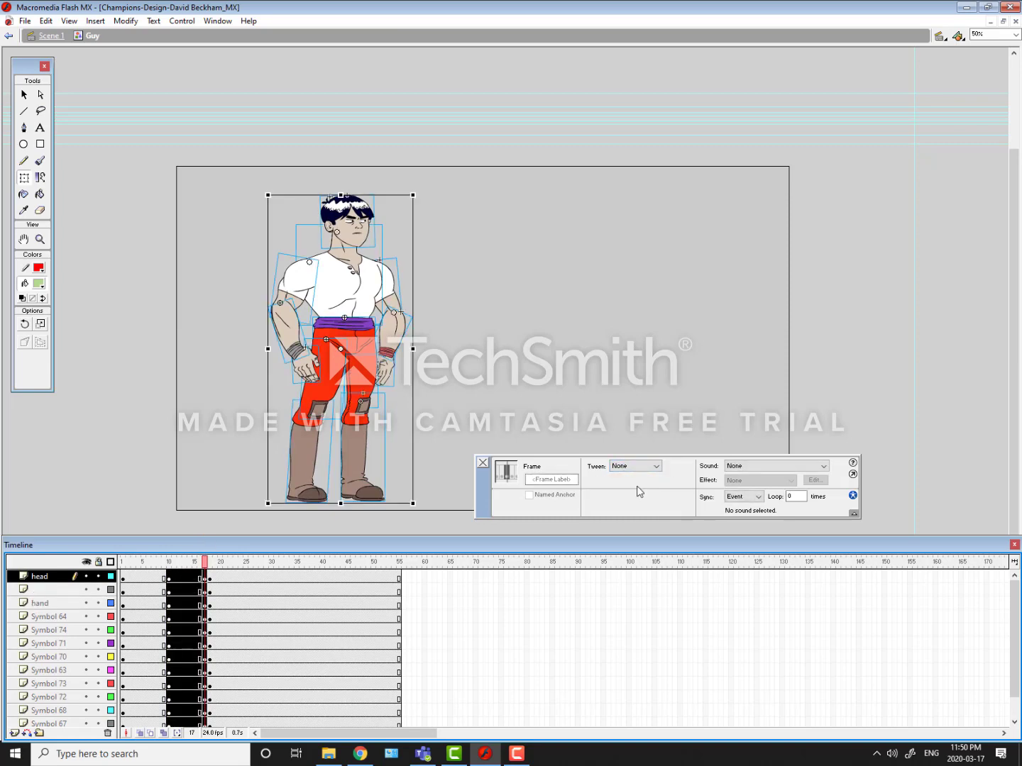
Step: Rotate the far leg, Symbols 72 and 73, slightly at frame 17 so its foot lifts and shifts toward the near foot
mouse_move(203, 563)
mouse_down()
mouse_move(215, 565)
mouse_move(198, 572)
mouse_move(206, 568)
mouse_up()
click(366, 380)
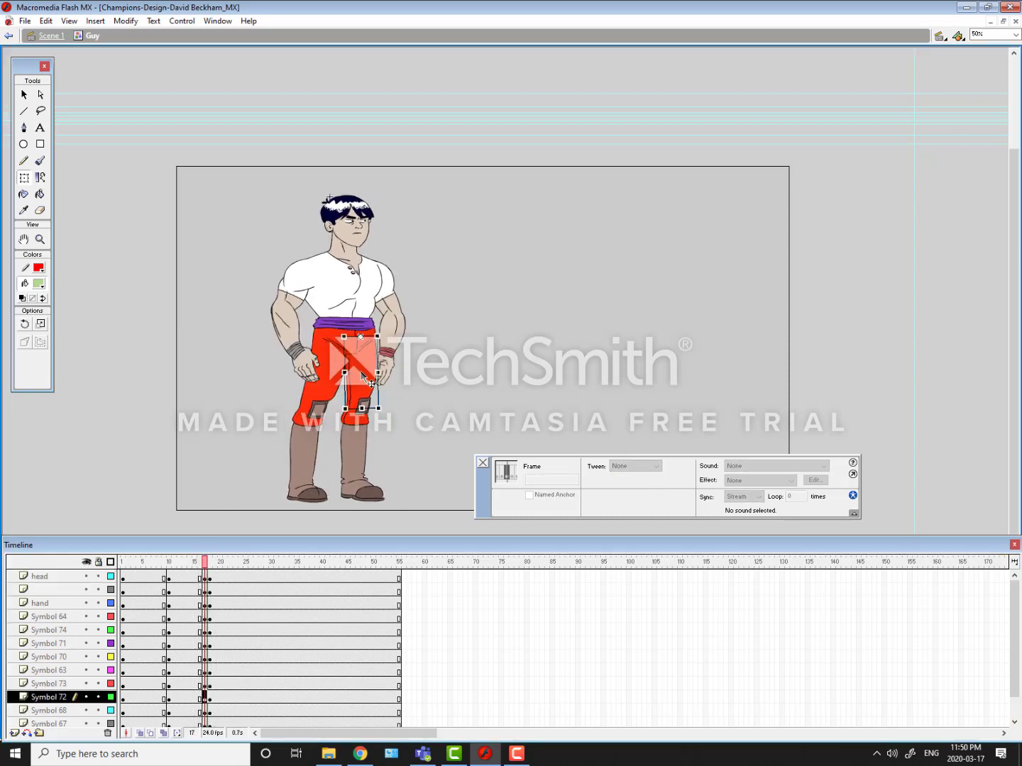
shift+click(359, 459)
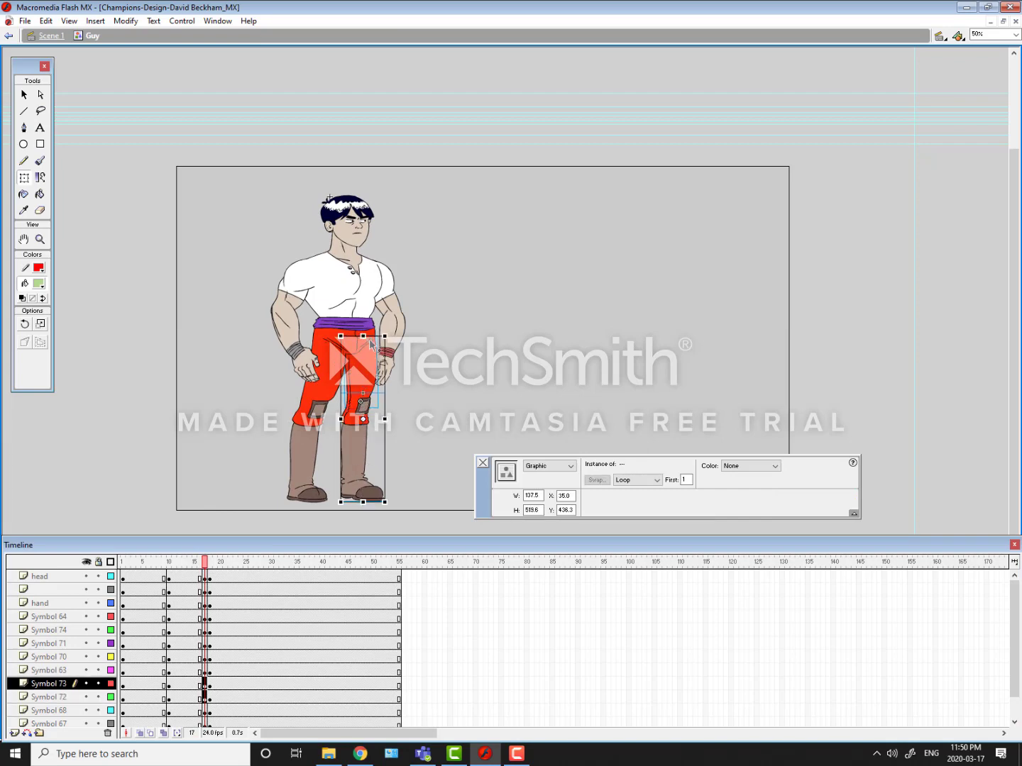
mouse_move(383, 500)
mouse_down()
mouse_move(393, 495)
mouse_move(374, 501)
mouse_up()
click(335, 443)
click(374, 484)
click(275, 391)
Step: Flip back and forth between frames 16, 17 and 18 to check the adjusted far leg in motion
key(comma)
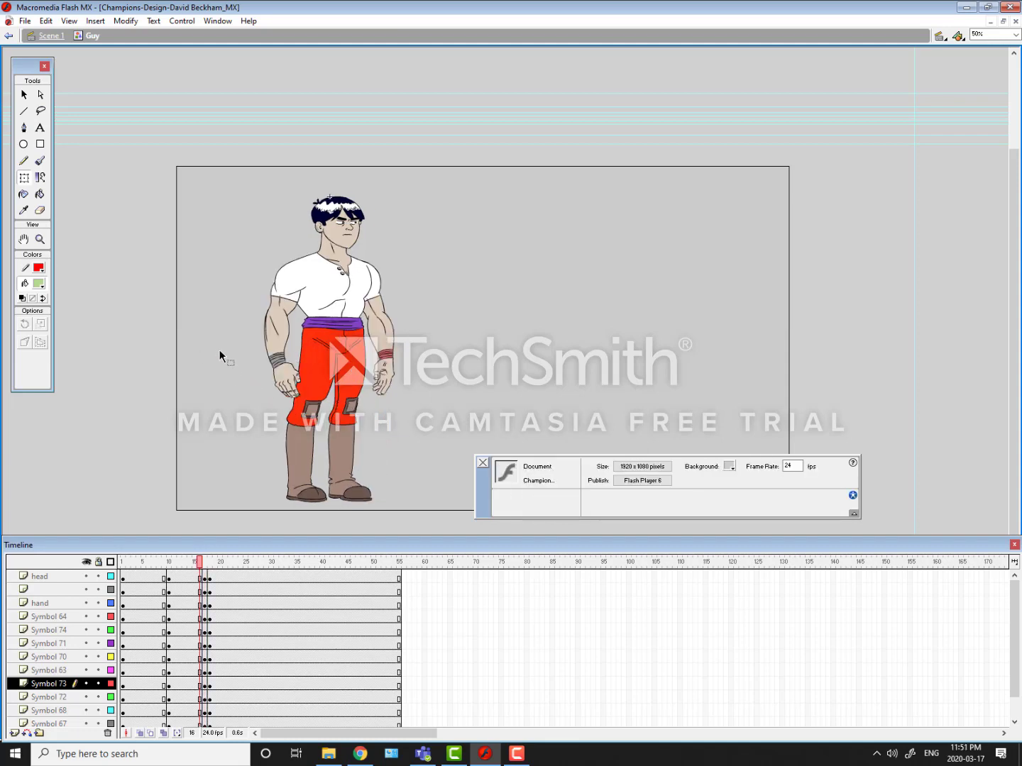
key(period)
key(period)
key(comma)
key(comma)
key(period)
key(period)
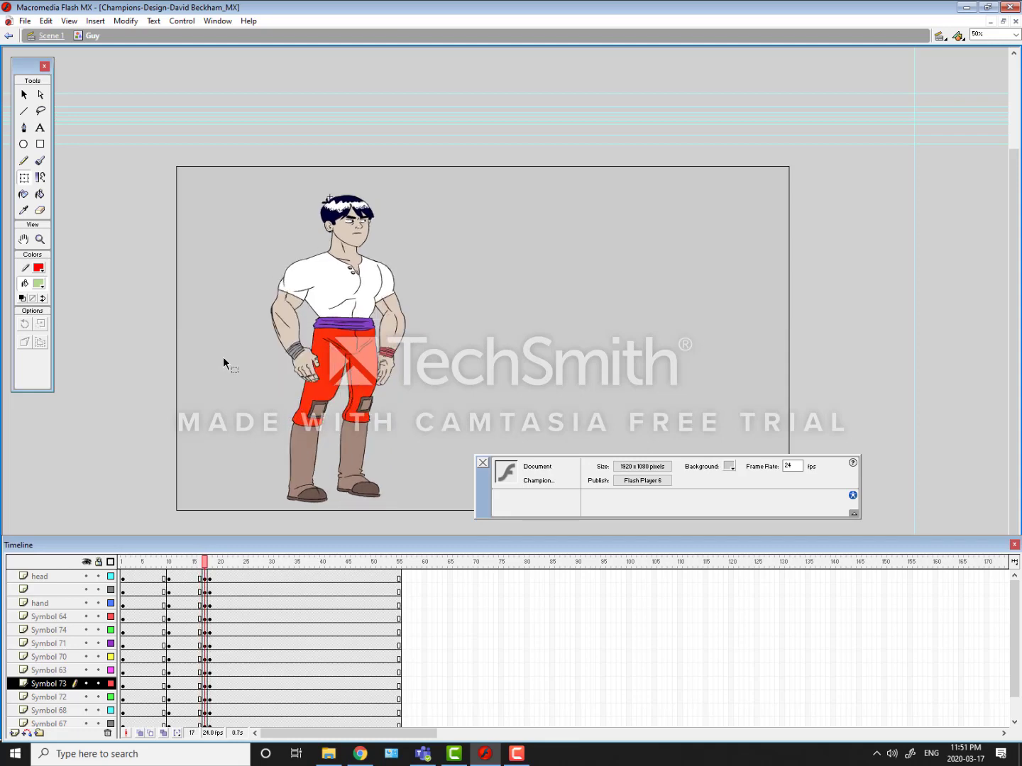
key(comma)
key(comma)
key(period)
key(comma)
key(period)
key(comma)
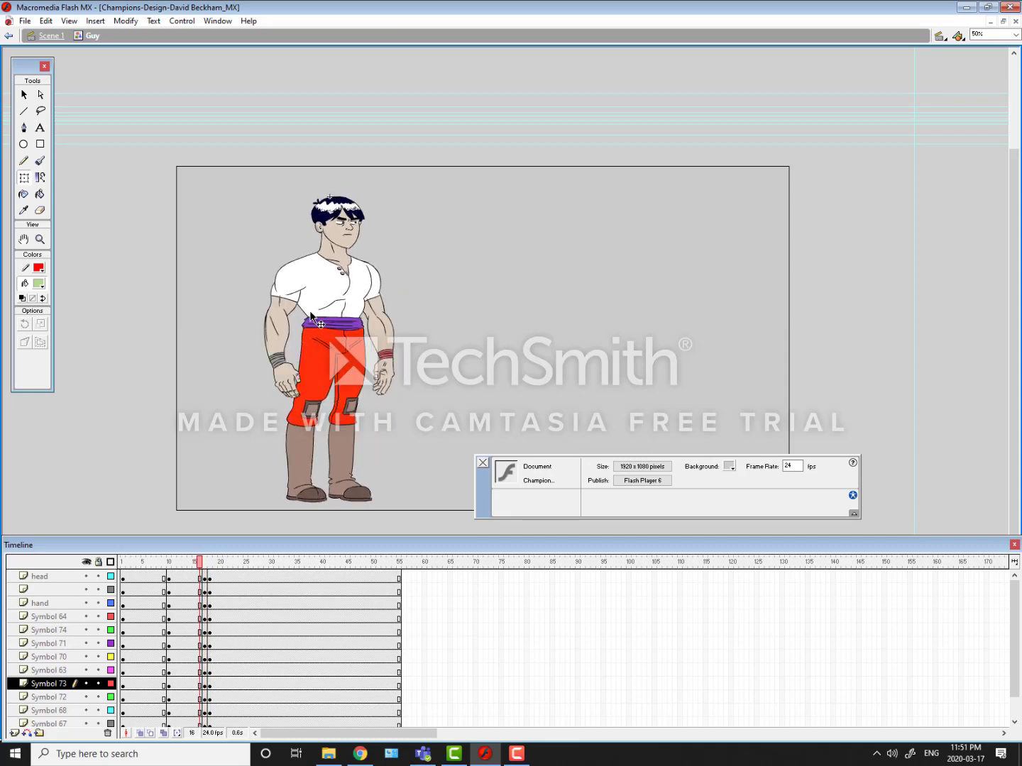
key(period)
Step: Stretch the pelvis and near leg, Symbols 70, 74 and 71, to about 584 px high at frame 17
click(319, 342)
shift+click(326, 342)
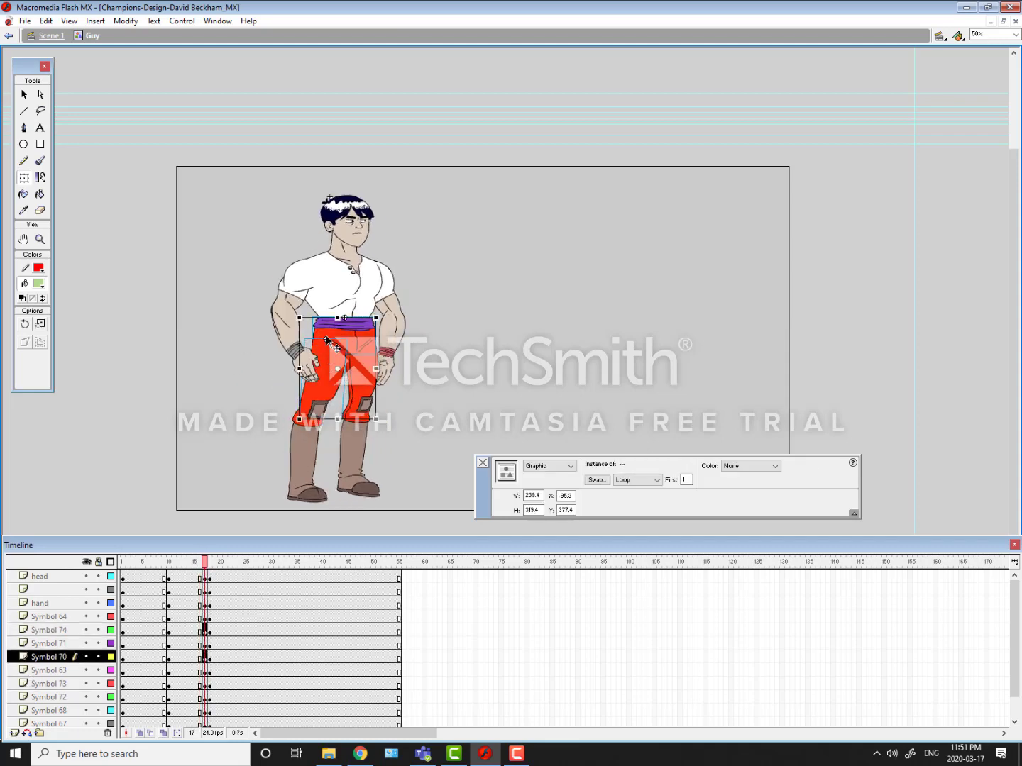
shift+click(302, 436)
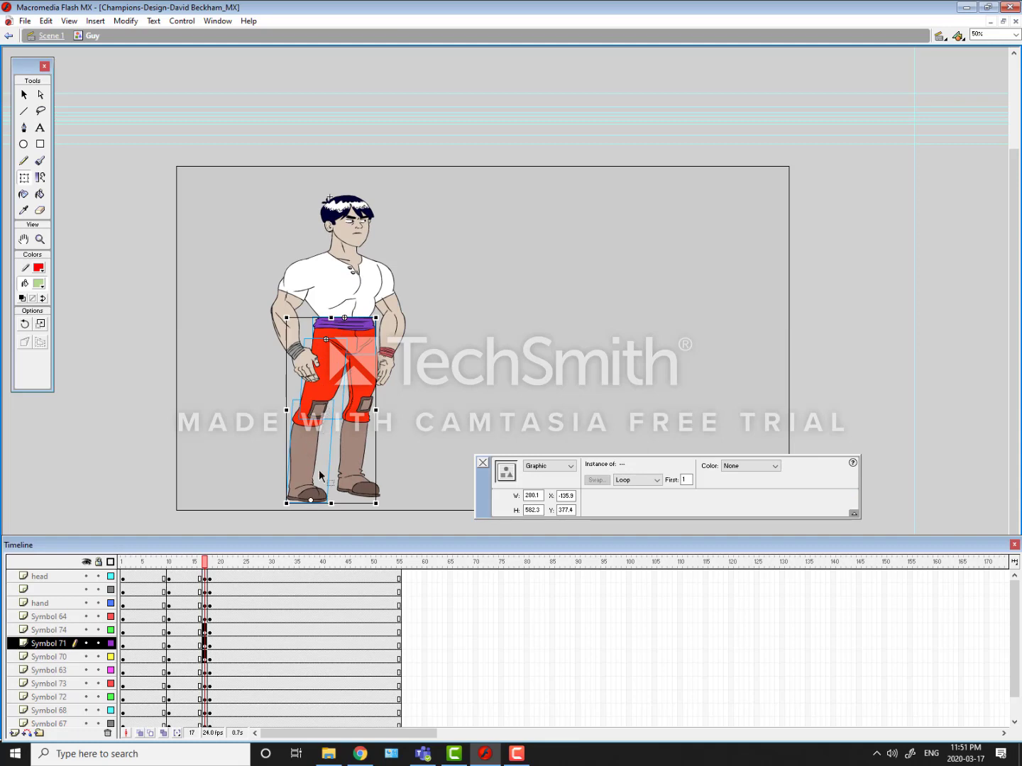
key(ctrl+equal)
drag(446, 213, 324, 323)
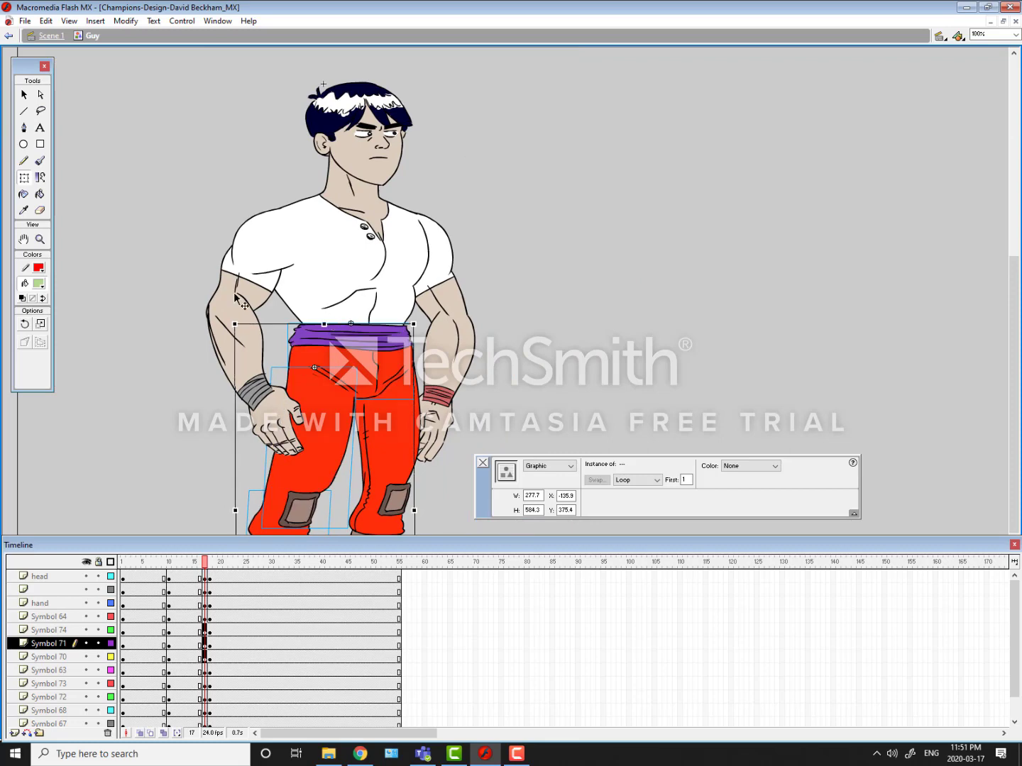
drag(169, 308, 181, 291)
click(184, 271)
Step: Compare the in-between pose at frame 17 with frames 16 and 18, both close up and with the whole figure in view
key(comma)
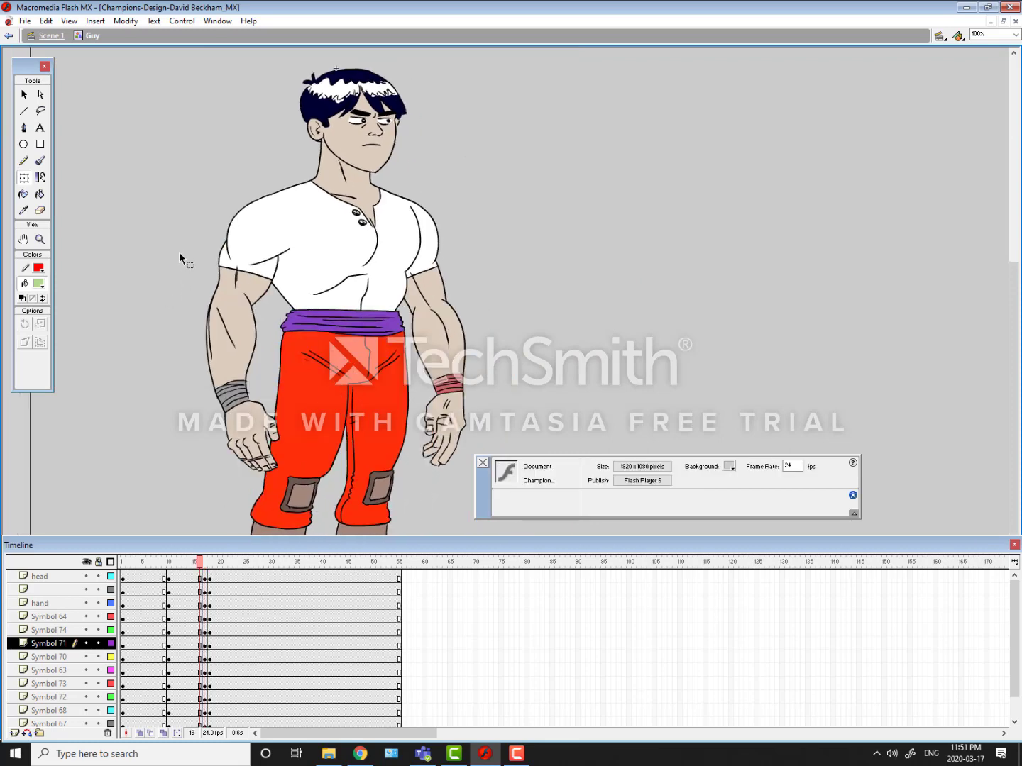
key(period)
key(period)
key(comma)
key(comma)
key(period)
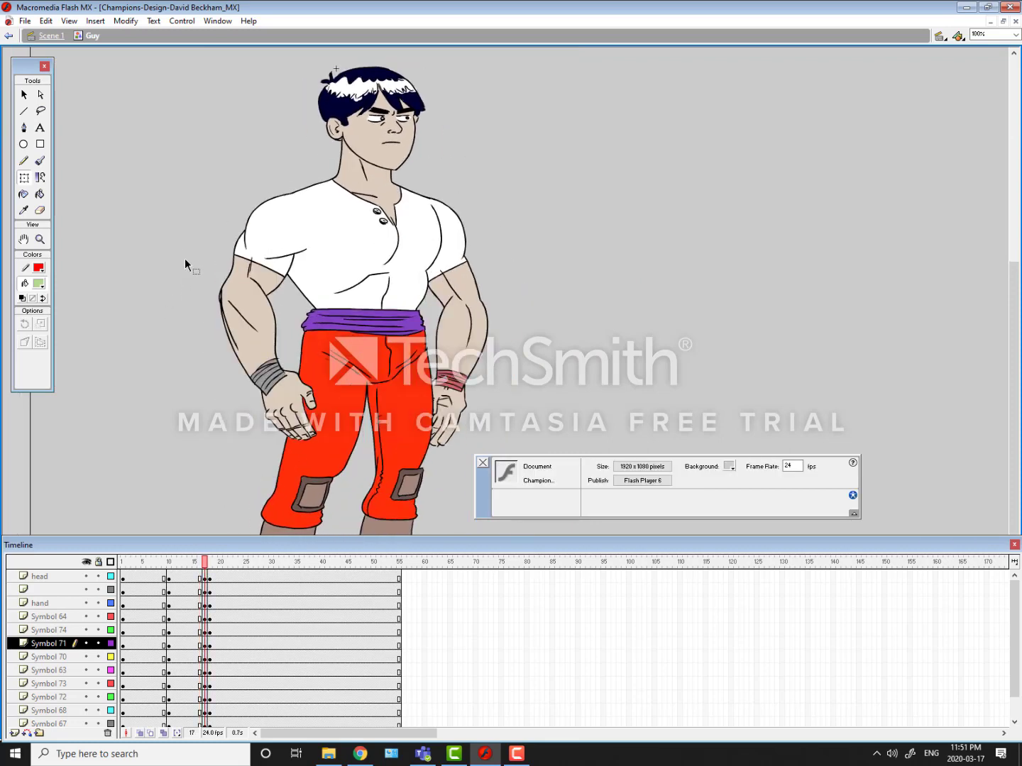
key(ctrl+minus)
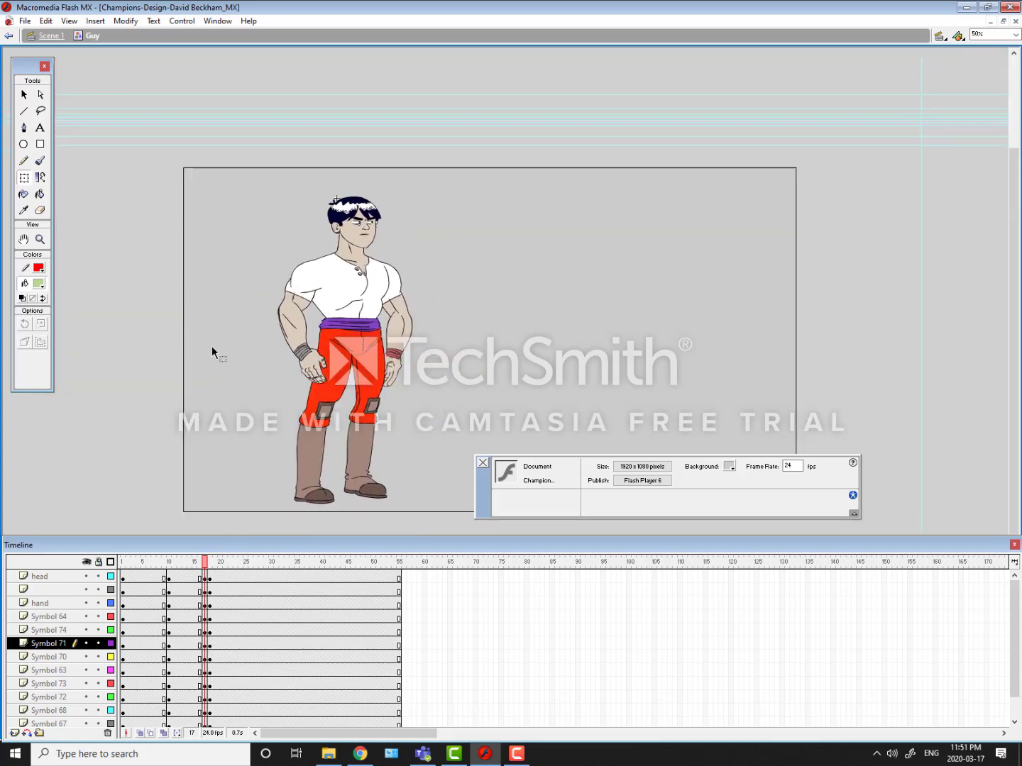
key(comma)
key(period)
key(period)
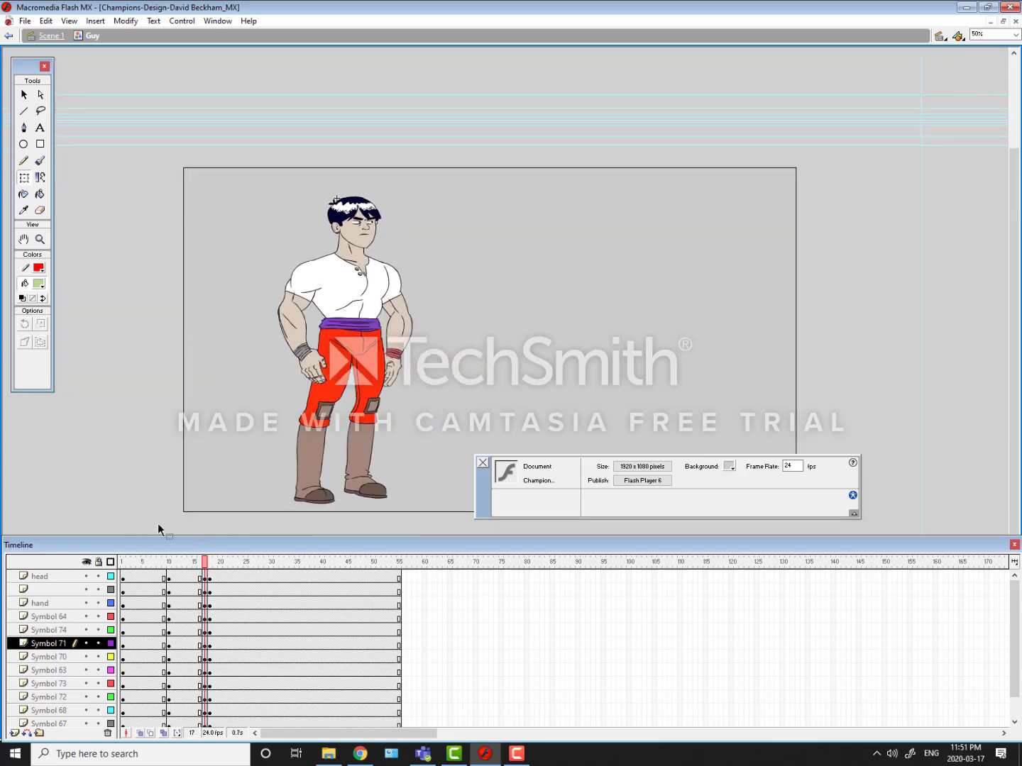
key(comma)
key(comma)
key(period)
key(period)
key(comma)
key(comma)
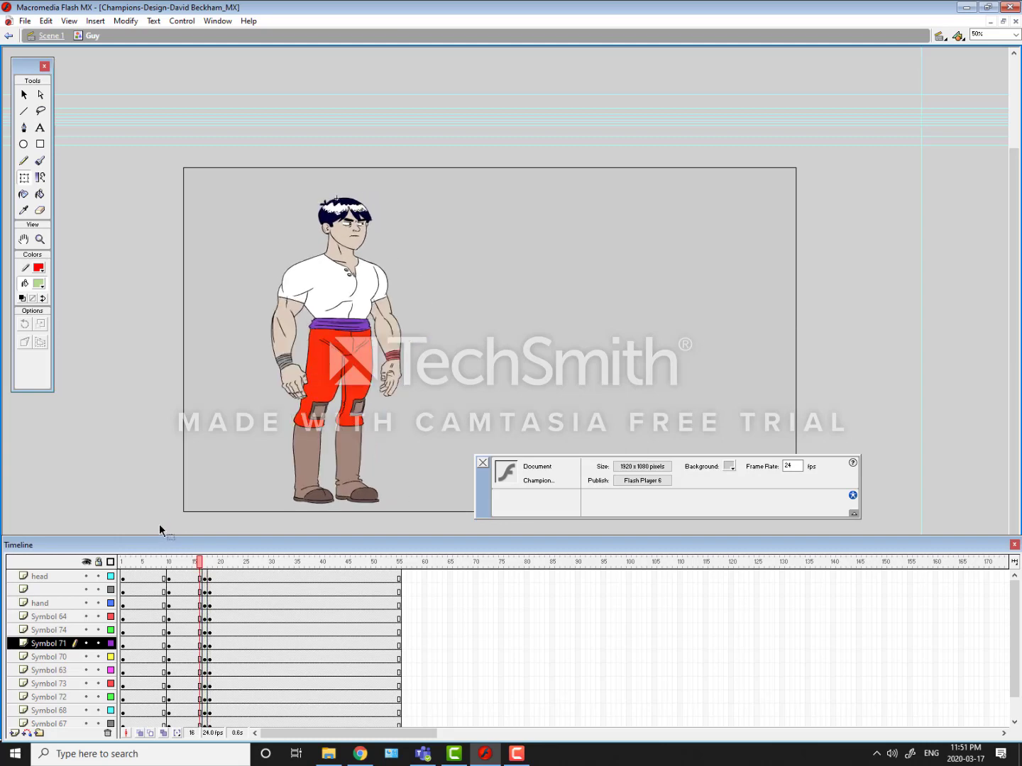
key(period)
key(period)
key(comma)
key(comma)
key(period)
key(period)
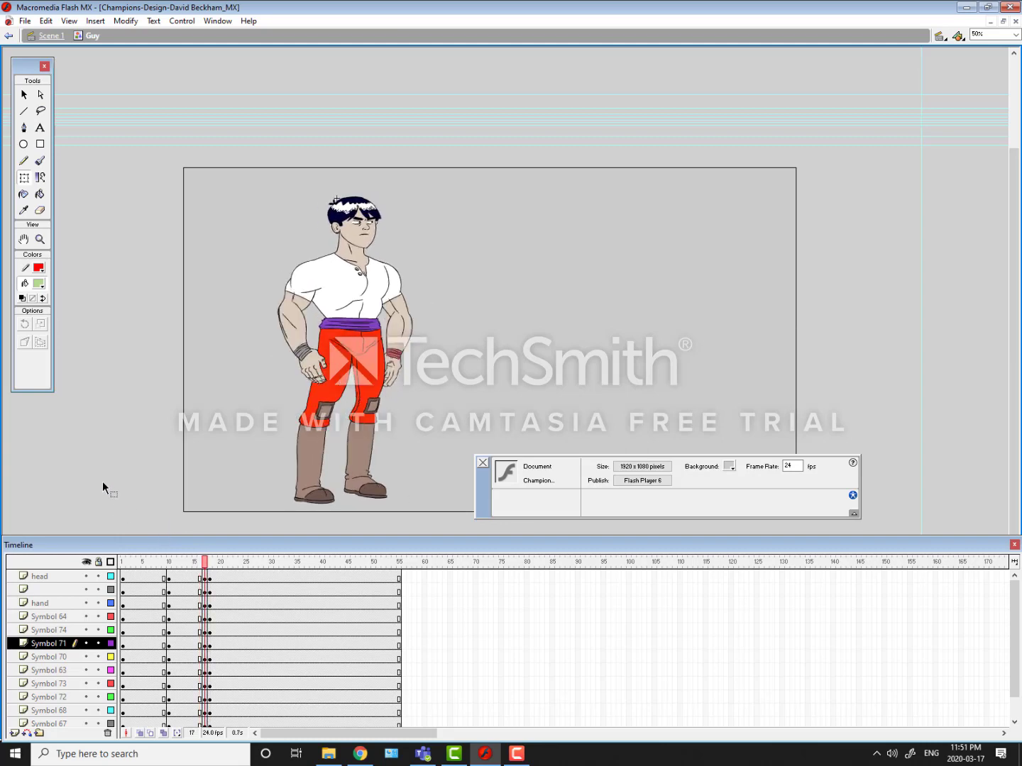
key(comma)
key(comma)
key(period)
key(period)
key(comma)
key(comma)
key(period)
key(period)
key(comma)
key(comma)
key(period)
key(period)
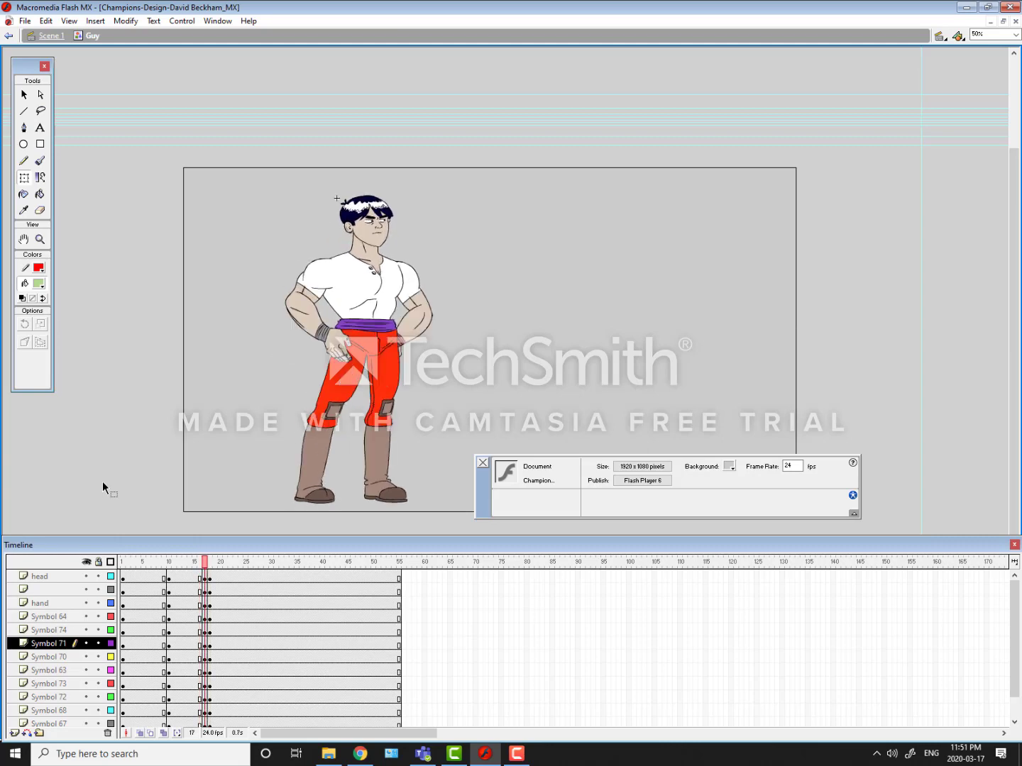
key(comma)
key(comma)
key(period)
key(period)
key(comma)
key(comma)
key(period)
key(period)
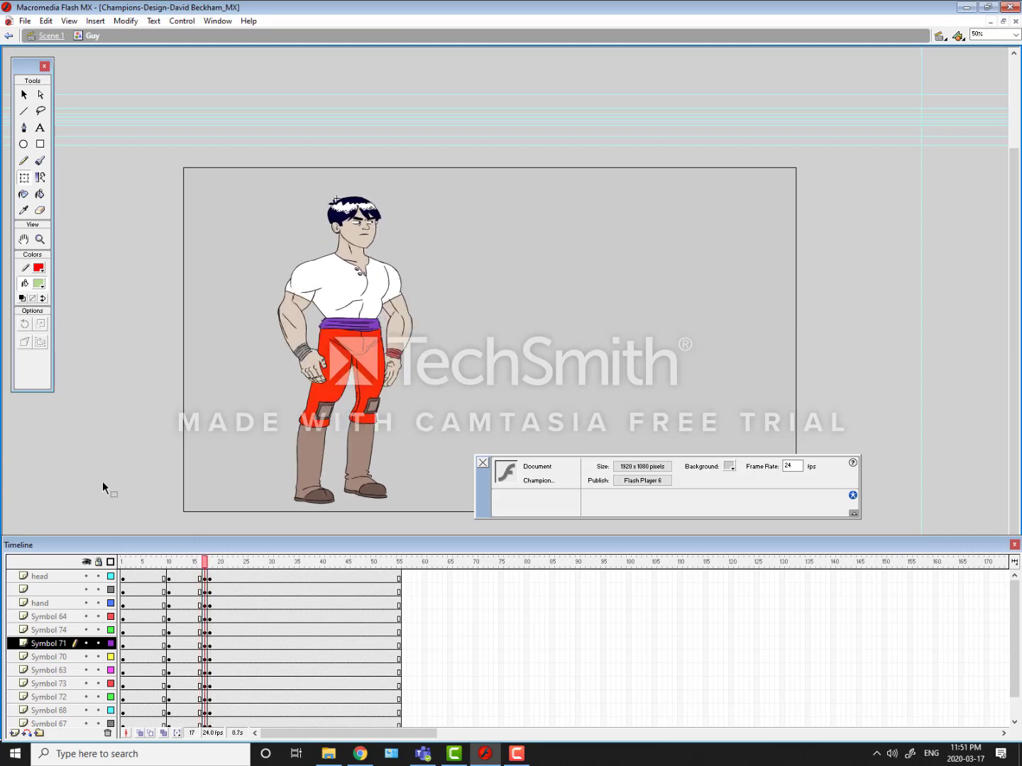
key(comma)
key(comma)
key(period)
key(period)
key(comma)
key(comma)
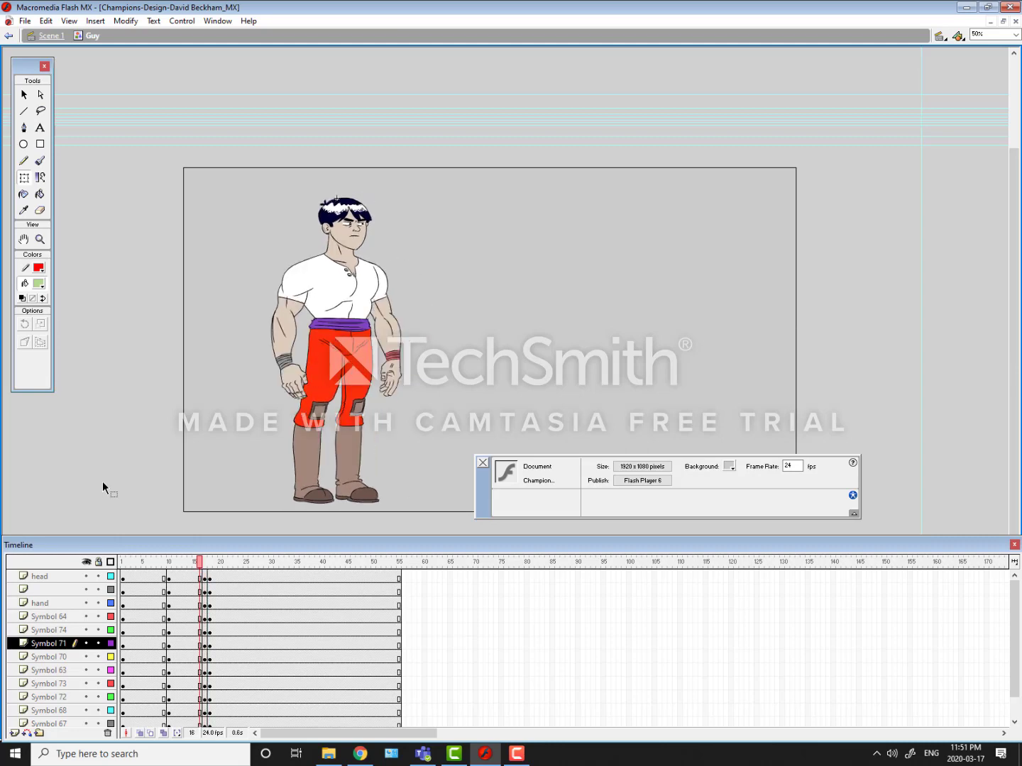
key(period)
key(comma)
key(period)
key(period)
key(comma)
key(comma)
key(period)
key(period)
key(comma)
key(comma)
key(period)
Step: Select the pelvis and near leg parts at frame 17 and stretch them slightly further up into the waist
key(ctrl+1)
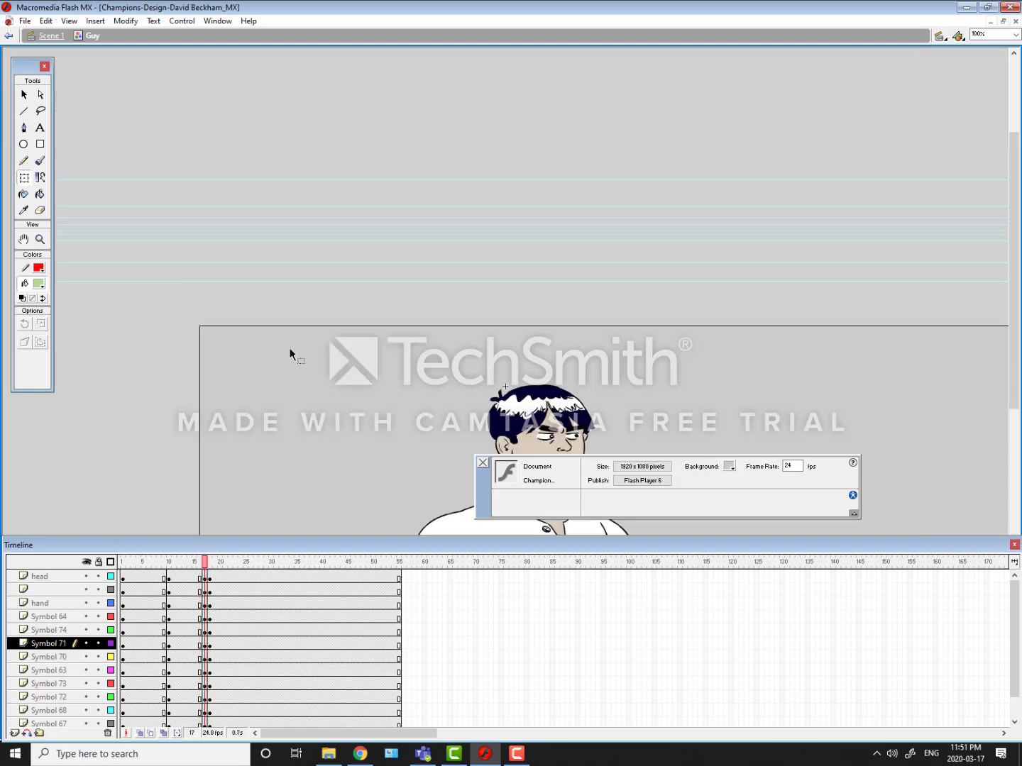
key(space)
drag(237, 335, 44, 95)
drag(260, 367, 270, 180)
click(322, 223)
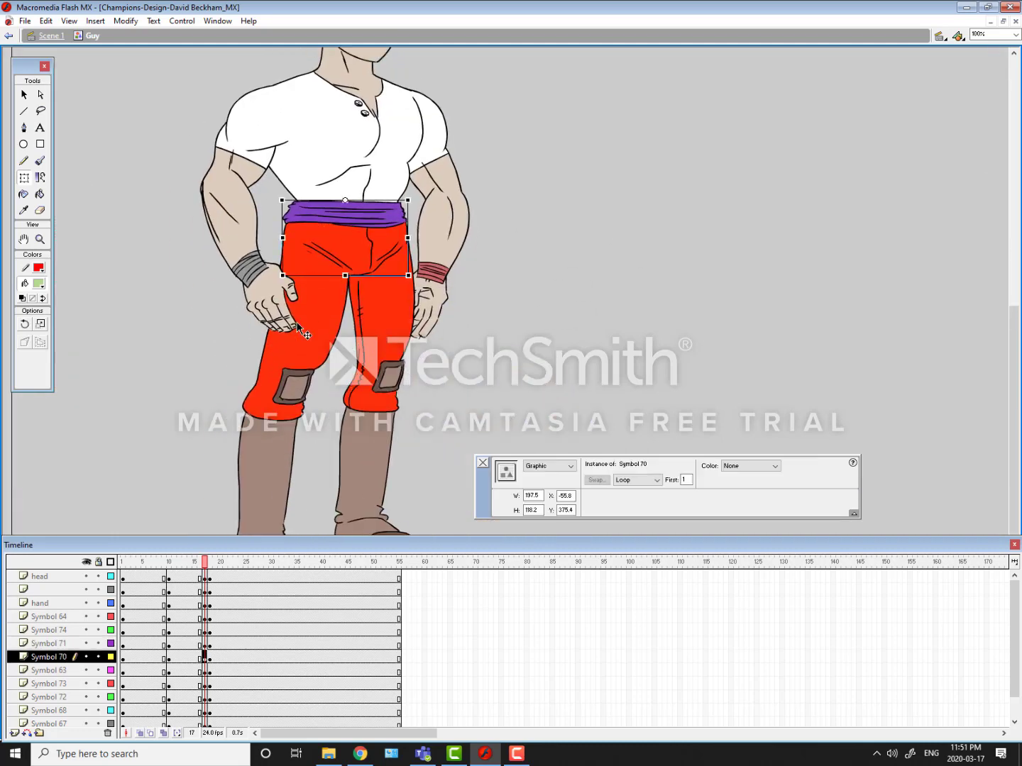
shift+click(289, 391)
shift+click(273, 430)
key(space)
drag(174, 452, 167, 340)
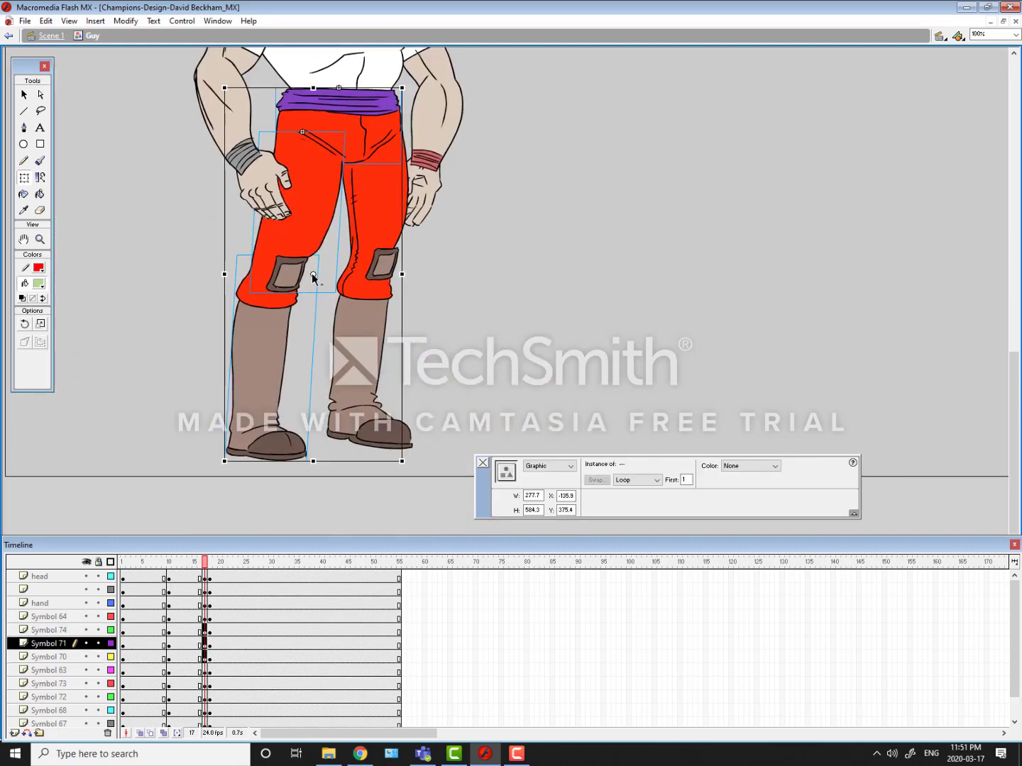
key(space)
drag(292, 210, 281, 399)
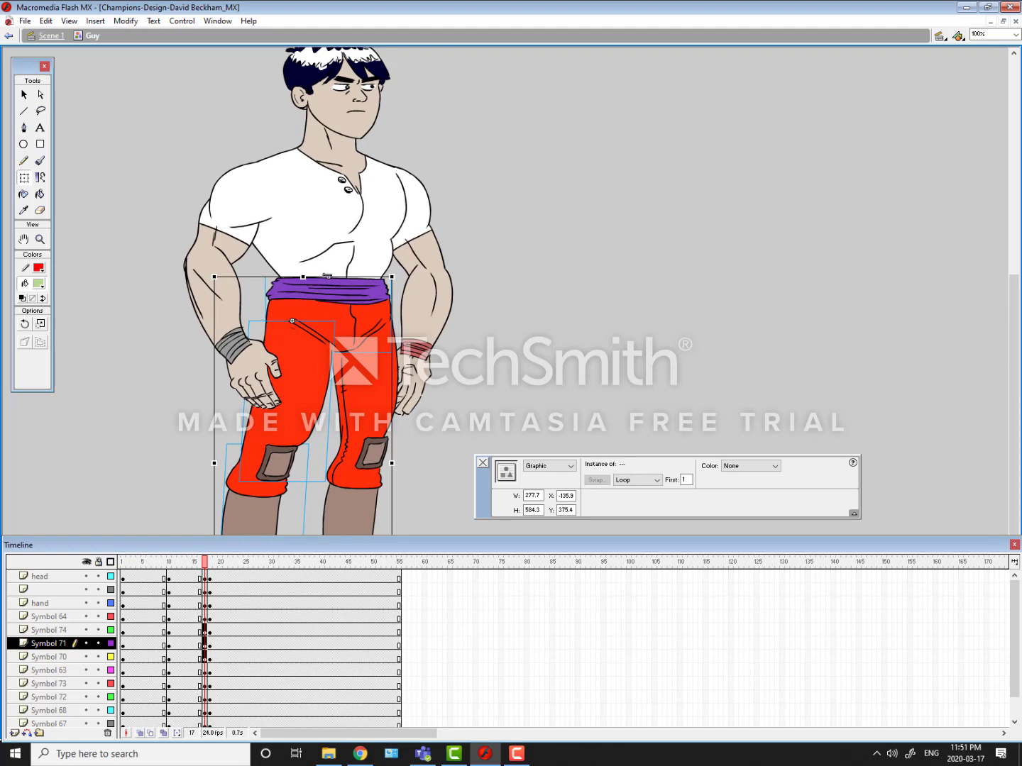
drag(303, 279, 300, 271)
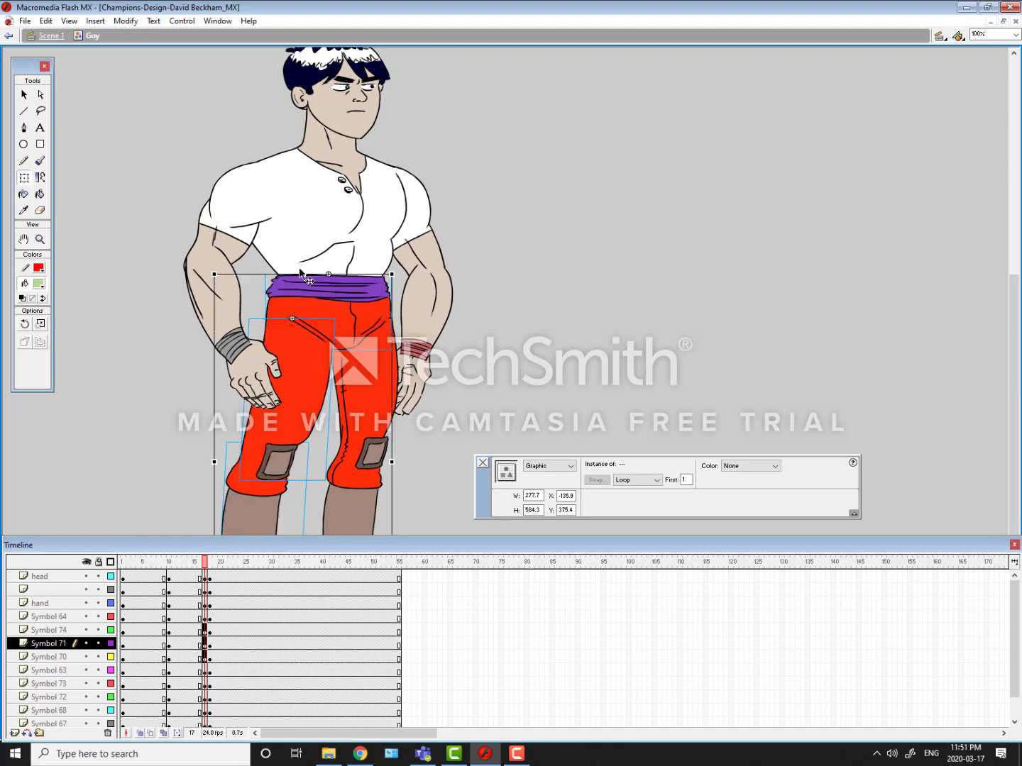
Step: Move the far leg parts, Symbols 72 and 73, slightly up at frame 17
click(350, 395)
shift+click(348, 450)
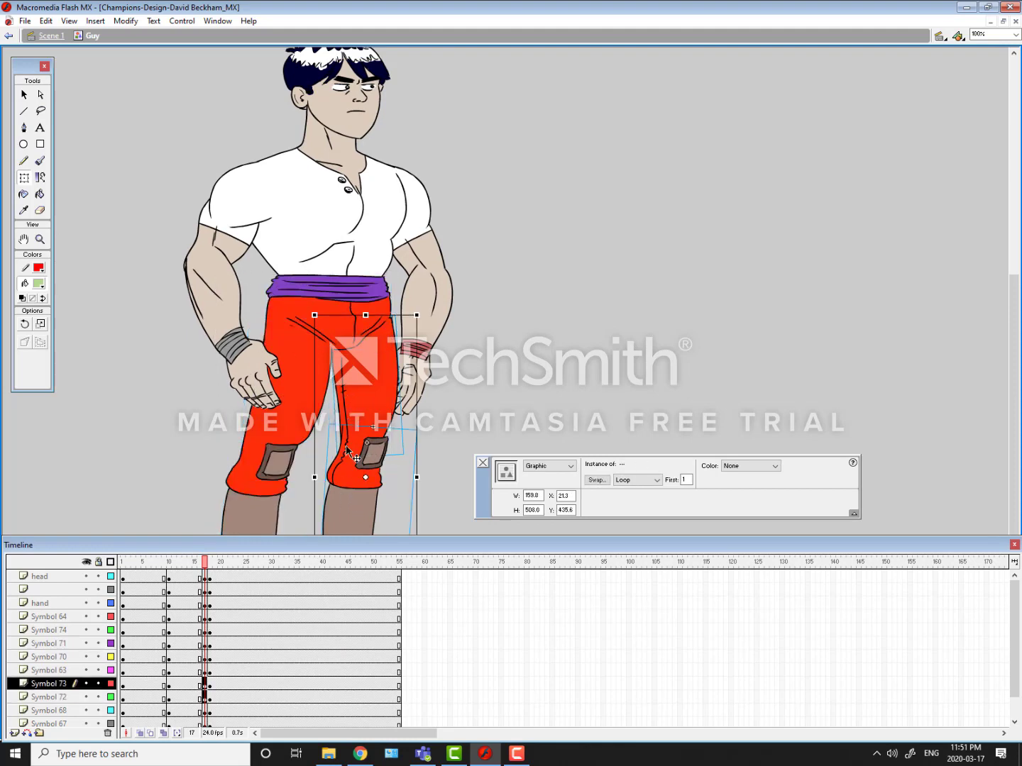
drag(360, 402, 359, 397)
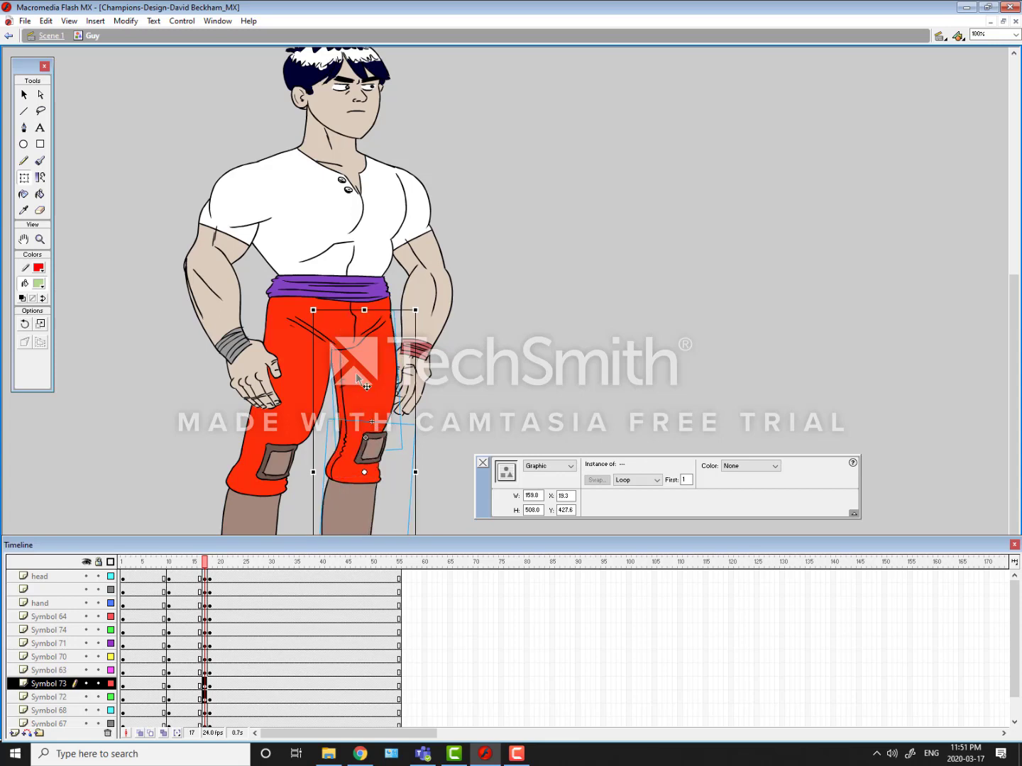
Step: Select the head, torso, both arms and hands at frame 17 and shift them slightly up and back to X -195.3, Y -13.6
key(ctrl+minus)
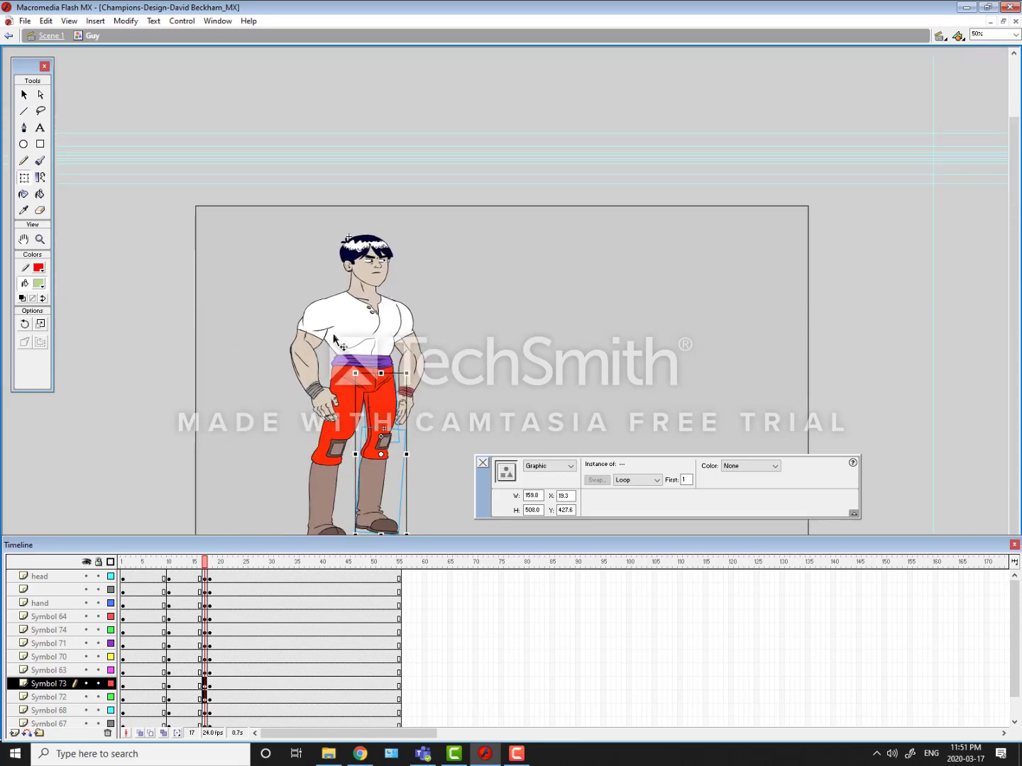
click(339, 317)
shift+click(365, 252)
shift+click(301, 335)
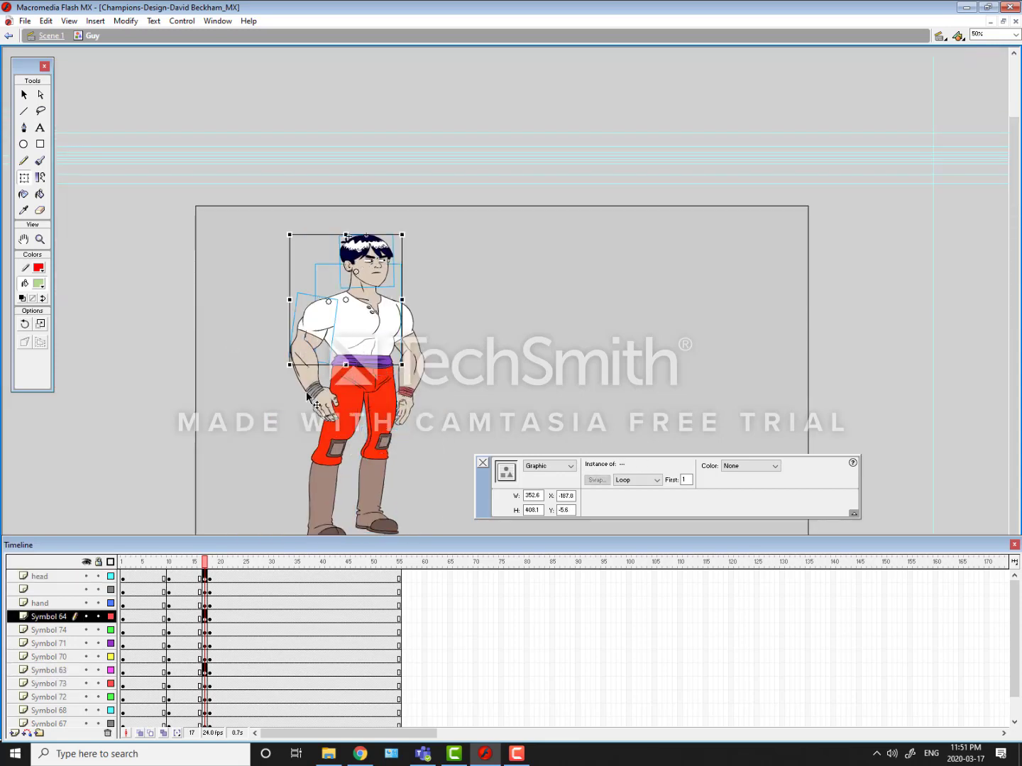
shift+click(319, 406)
shift+click(312, 383)
shift+click(411, 336)
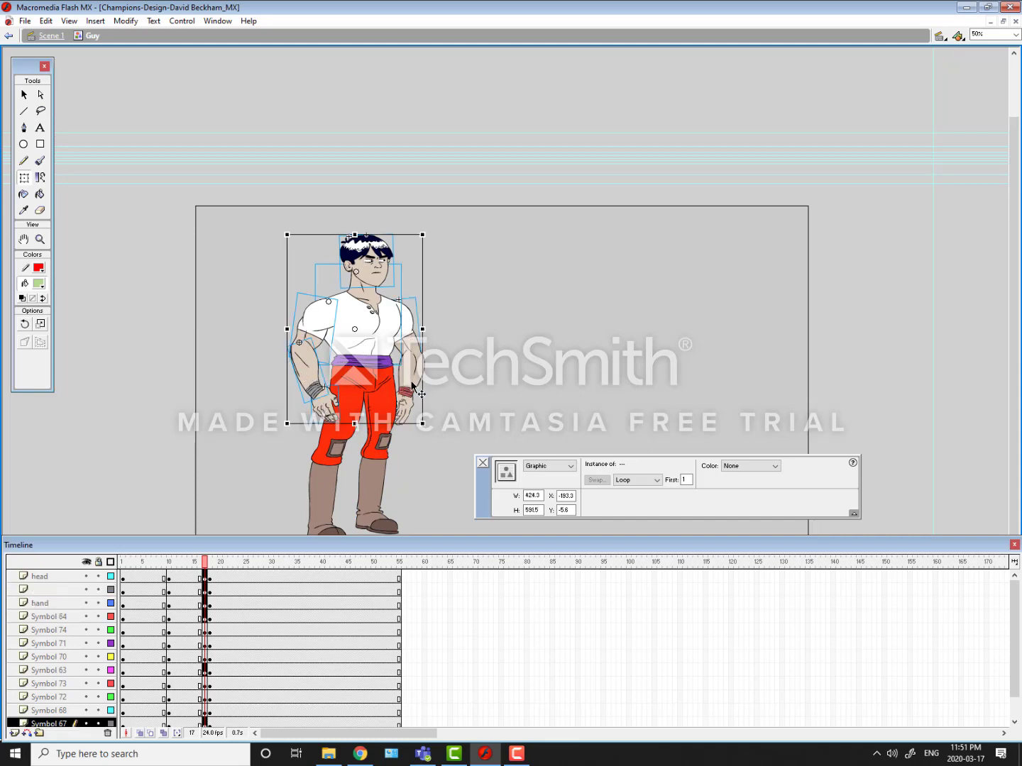
shift+click(410, 379)
shift+click(409, 413)
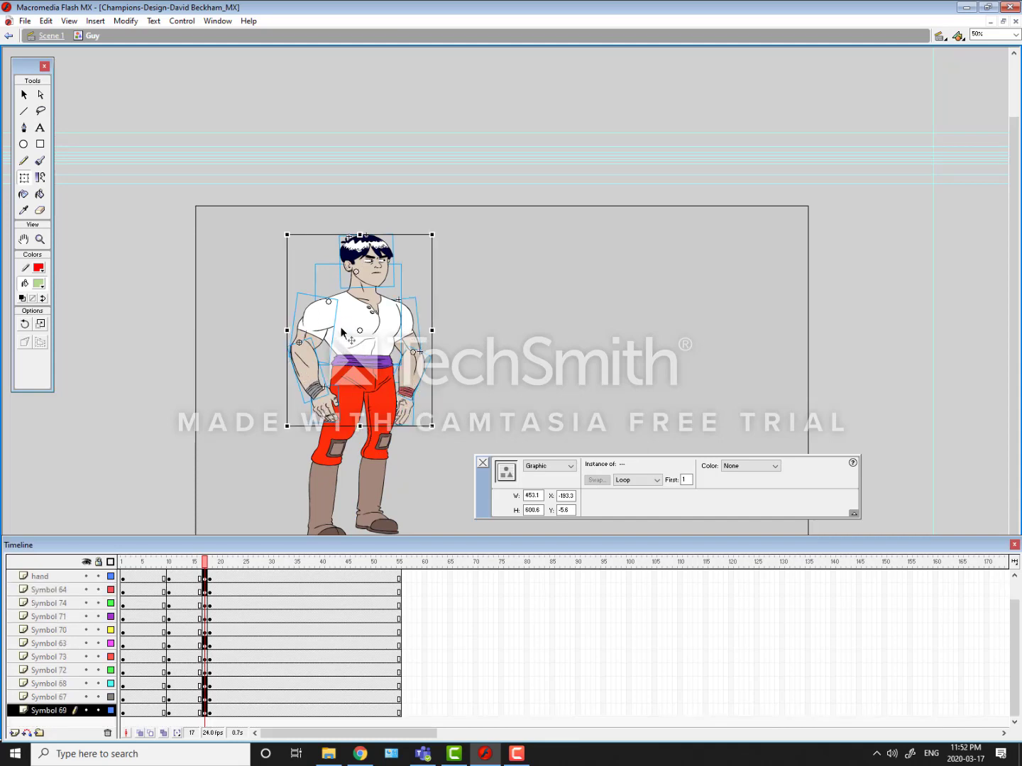
drag(342, 329, 338, 326)
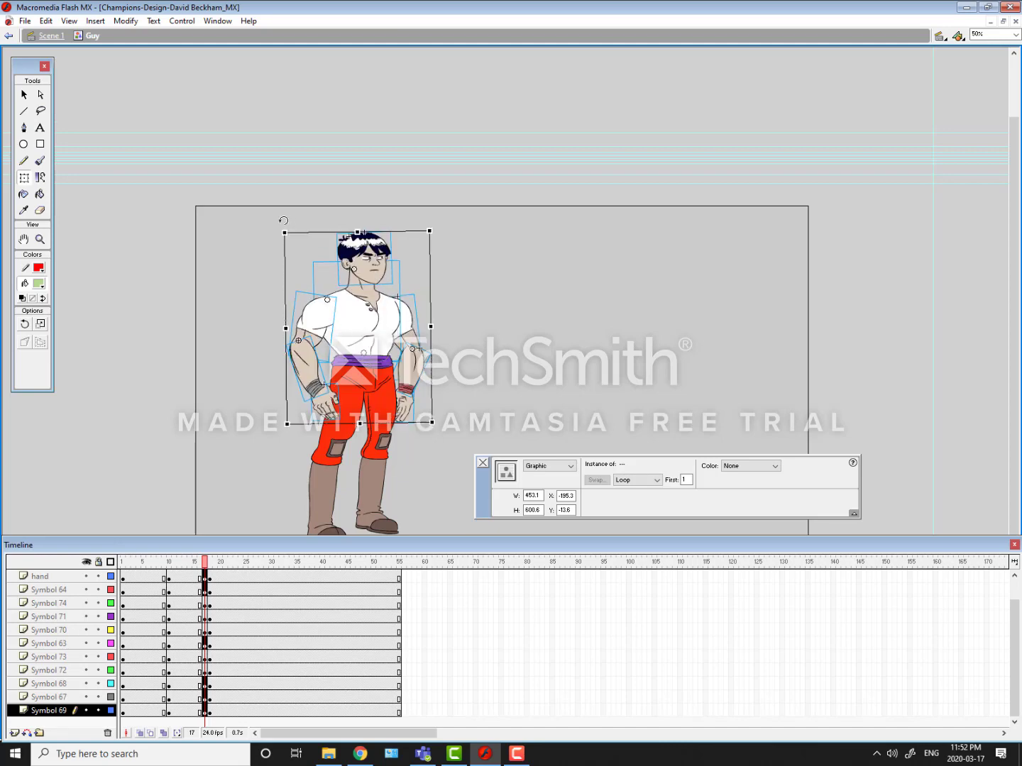
click(263, 218)
Step: Flip repeatedly between frames 16, 17 and 18 to check how the shifted upper body moves
key(comma)
key(period)
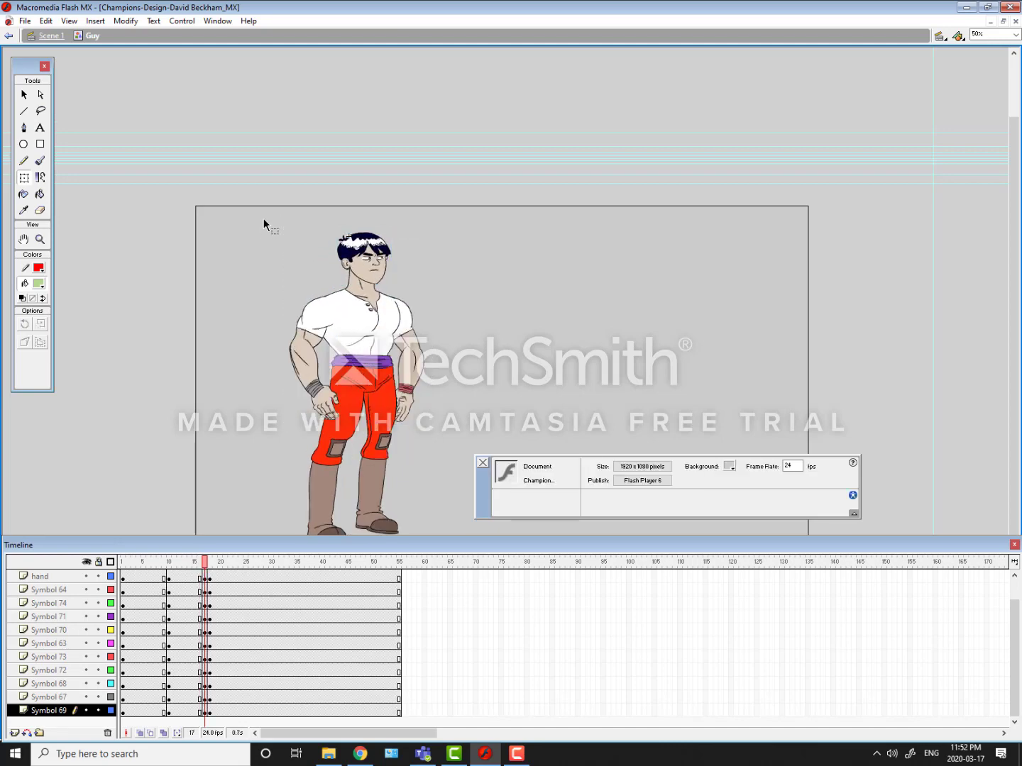
key(period)
key(comma)
key(comma)
key(period)
key(period)
key(comma)
key(comma)
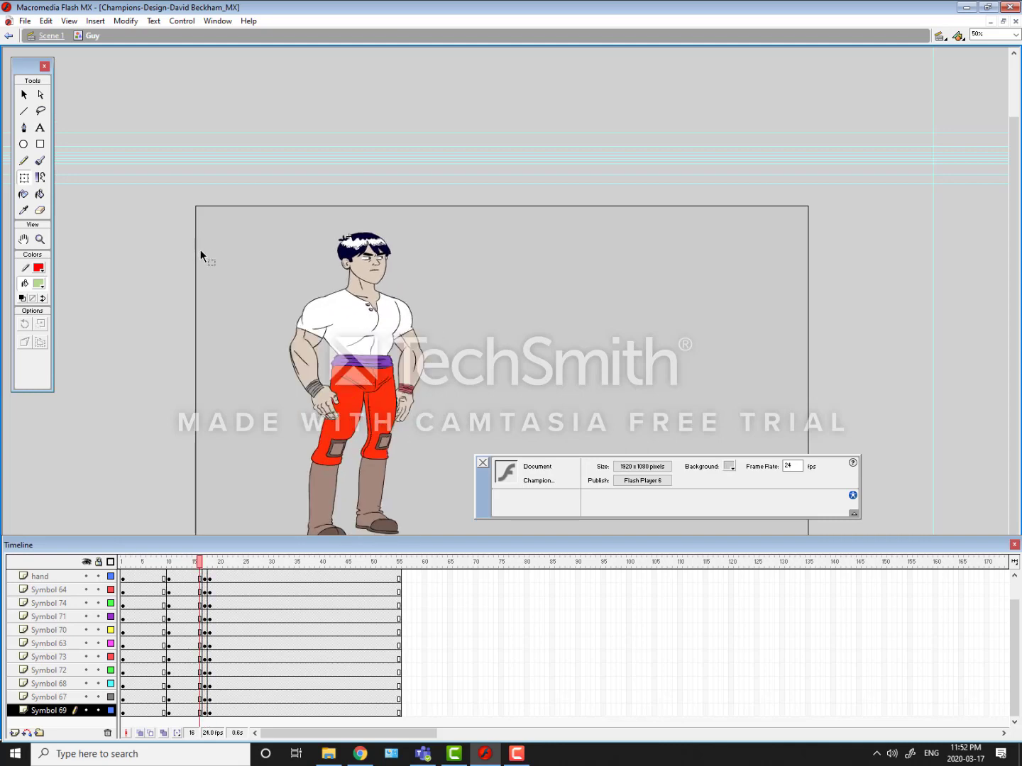
key(period)
key(period)
key(comma)
key(comma)
key(period)
key(period)
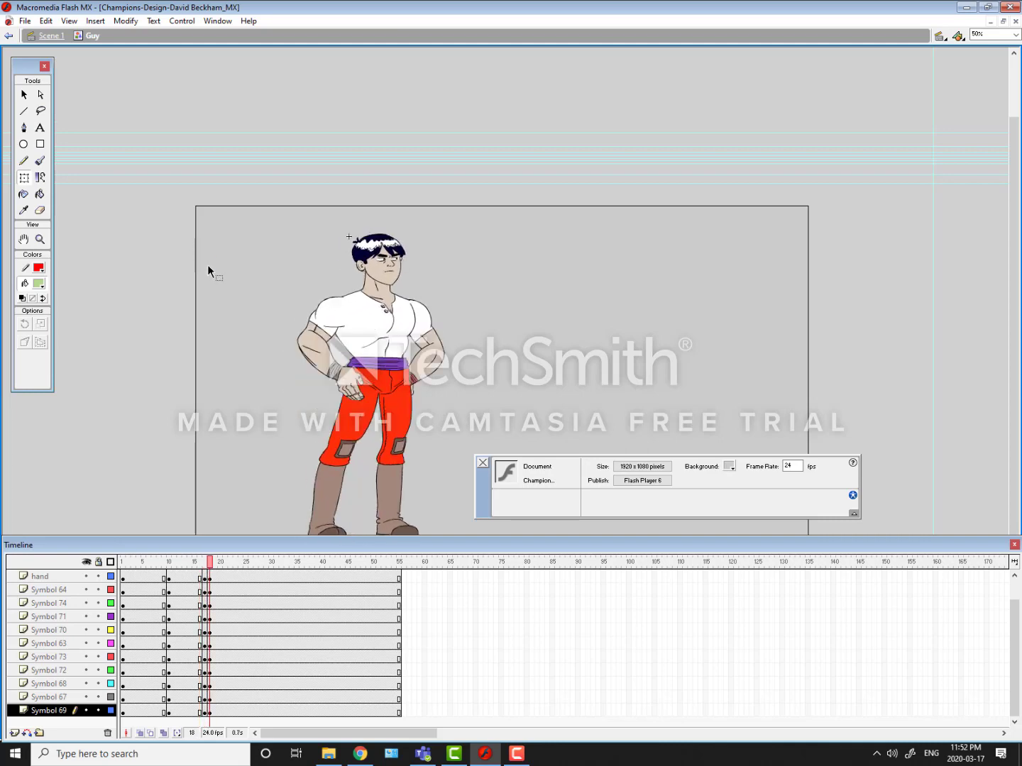
key(comma)
key(comma)
key(period)
key(period)
key(comma)
key(comma)
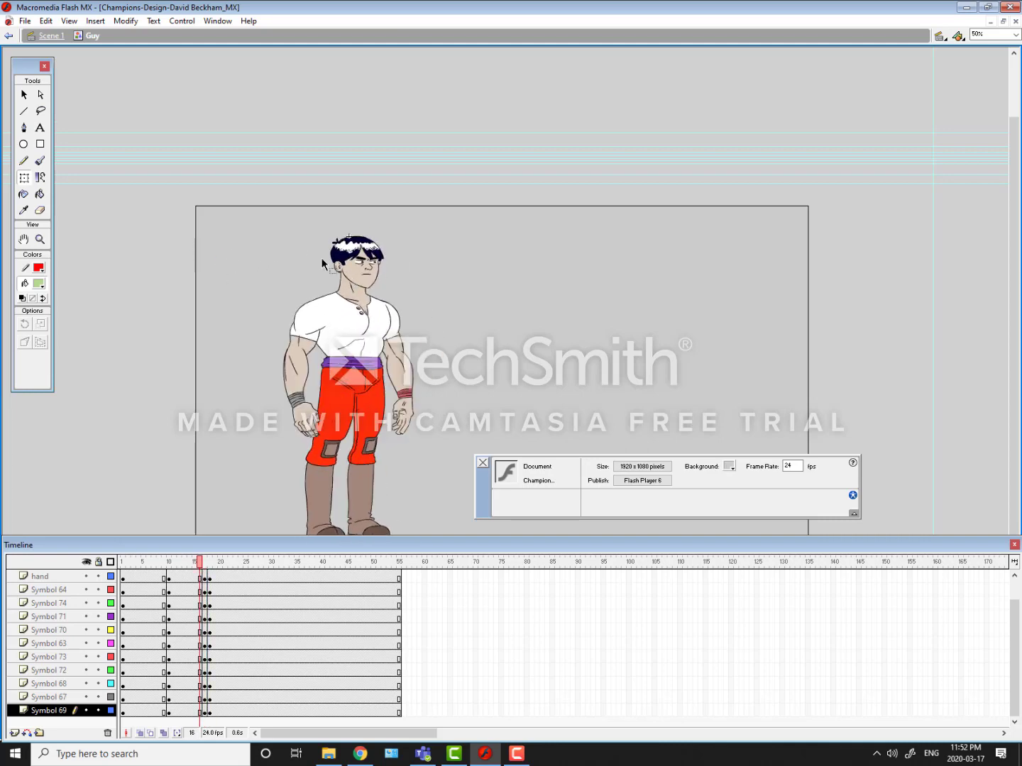
key(period)
key(period)
key(comma)
key(comma)
key(period)
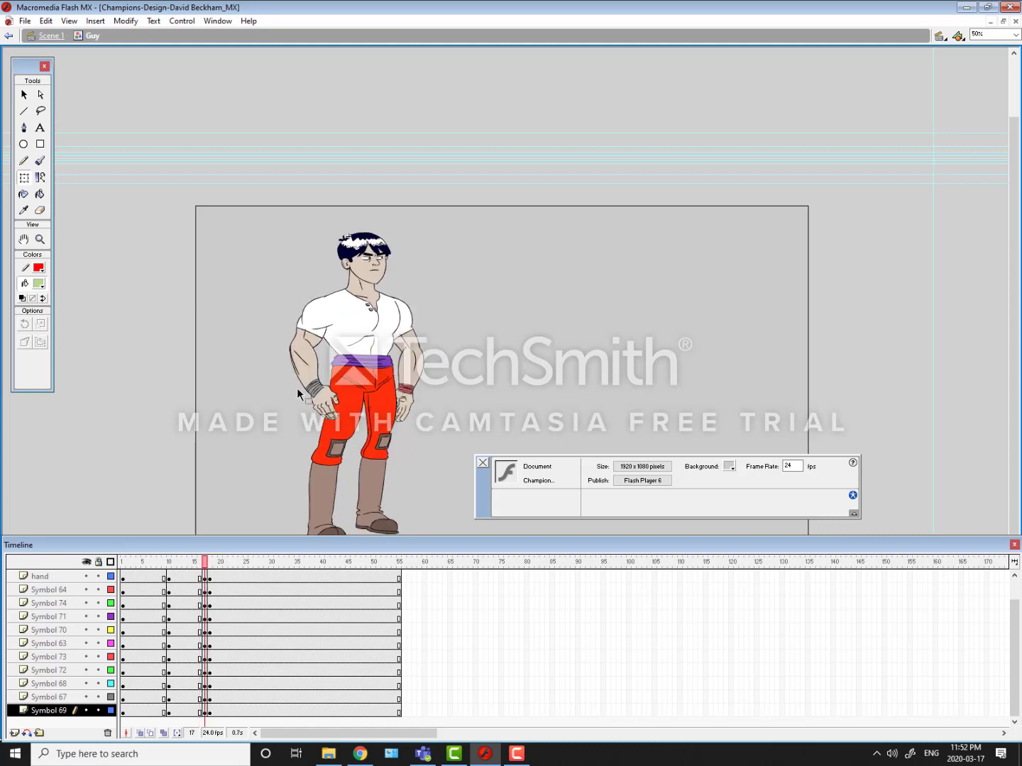
Step: Adjust the near forearm and hand at frame 17 so that they line up at the wrist
click(293, 362)
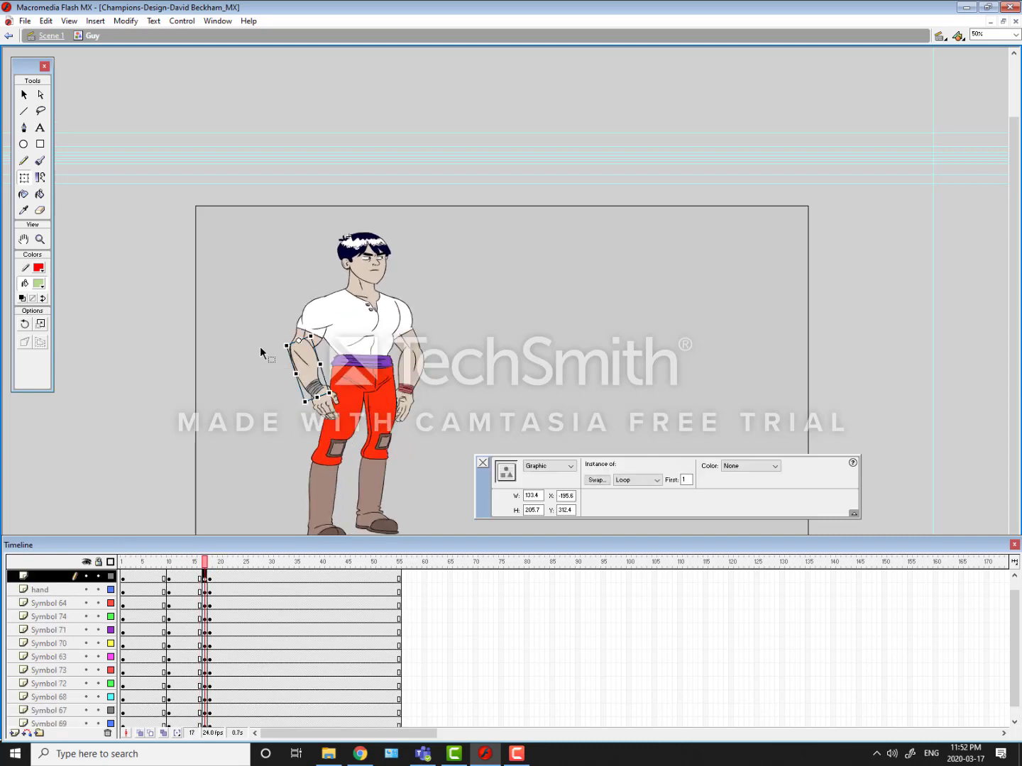
key(ctrl+equal)
key(ctrl+equal)
key(space)
drag(359, 403, 150, 233)
drag(269, 233, 271, 243)
drag(343, 367, 358, 390)
Step: Compare the near hand across frames 16 to 18, and skew it slightly at frame 17
key(comma)
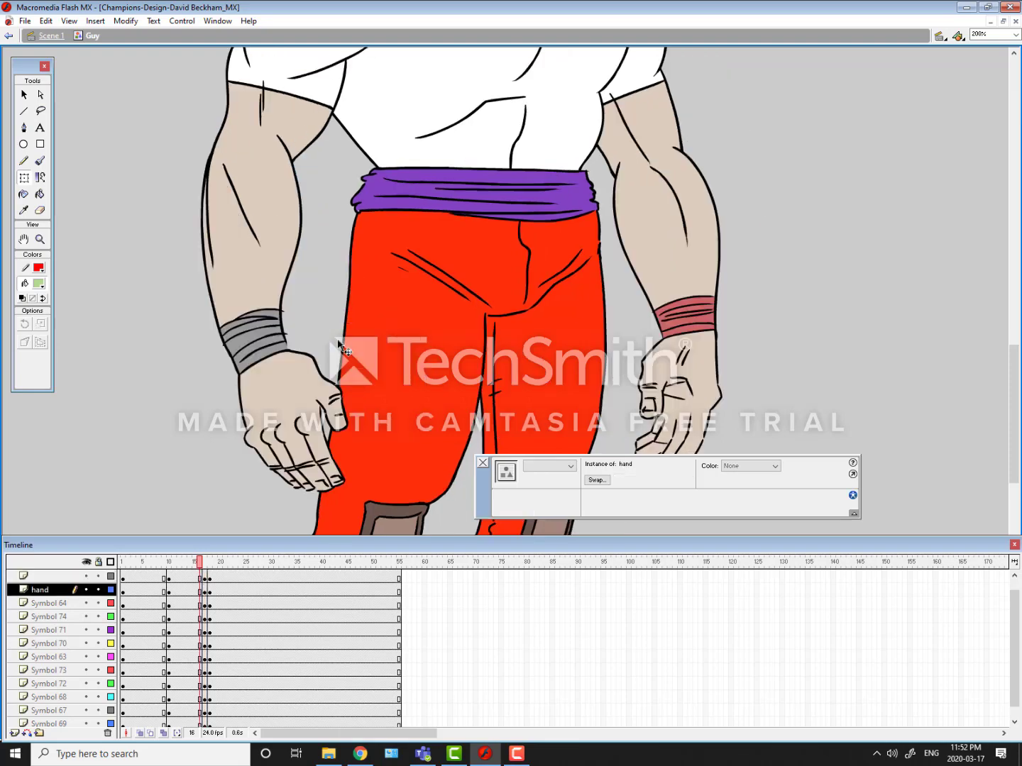
key(period)
key(period)
key(comma)
key(comma)
key(period)
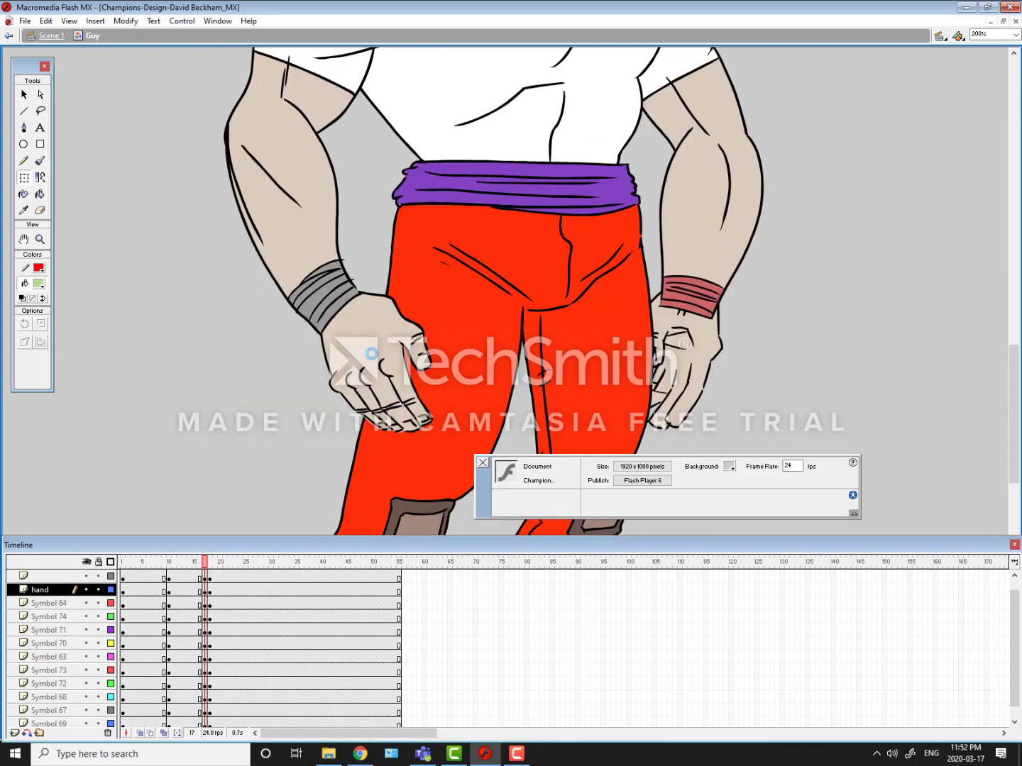
click(349, 342)
double_click(364, 400)
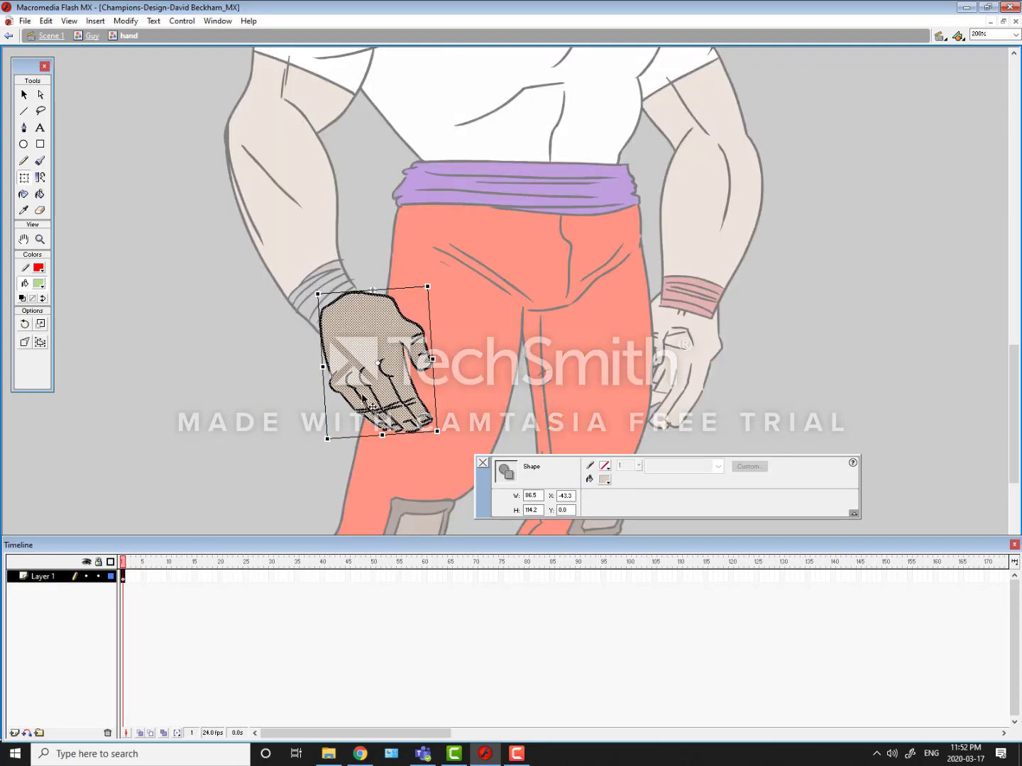
click(92, 36)
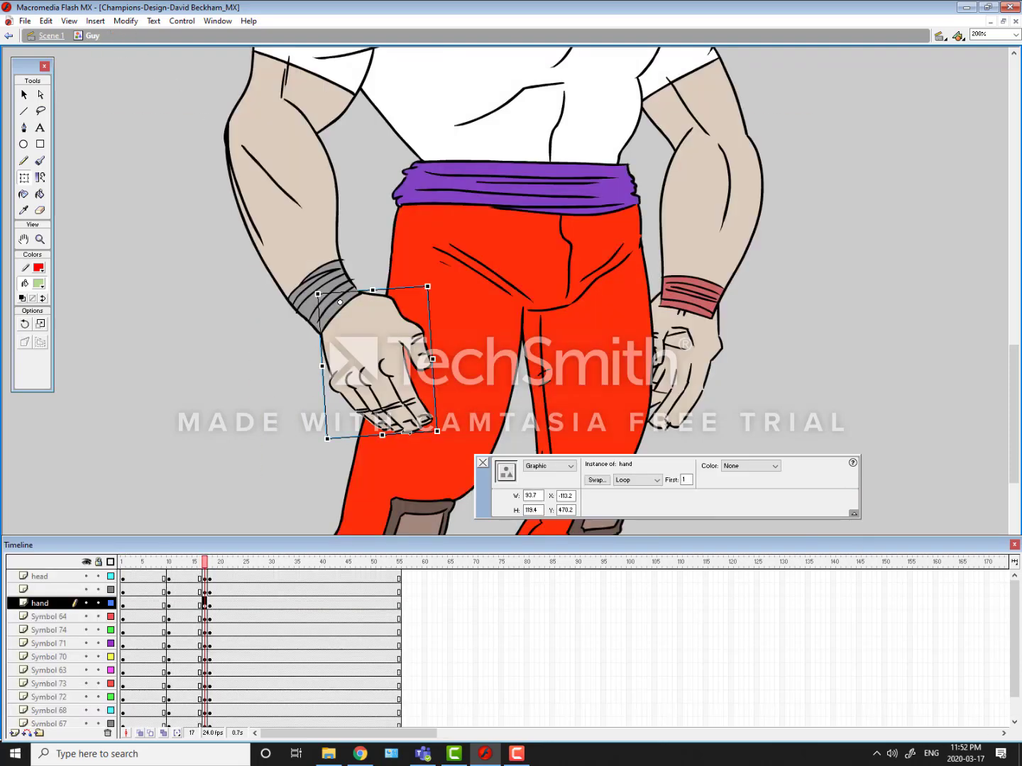
drag(406, 432, 399, 432)
Step: Reposition the far hand, Symbol 69, slightly lower at the wrist at frame 17
drag(463, 341, 216, 427)
key(comma)
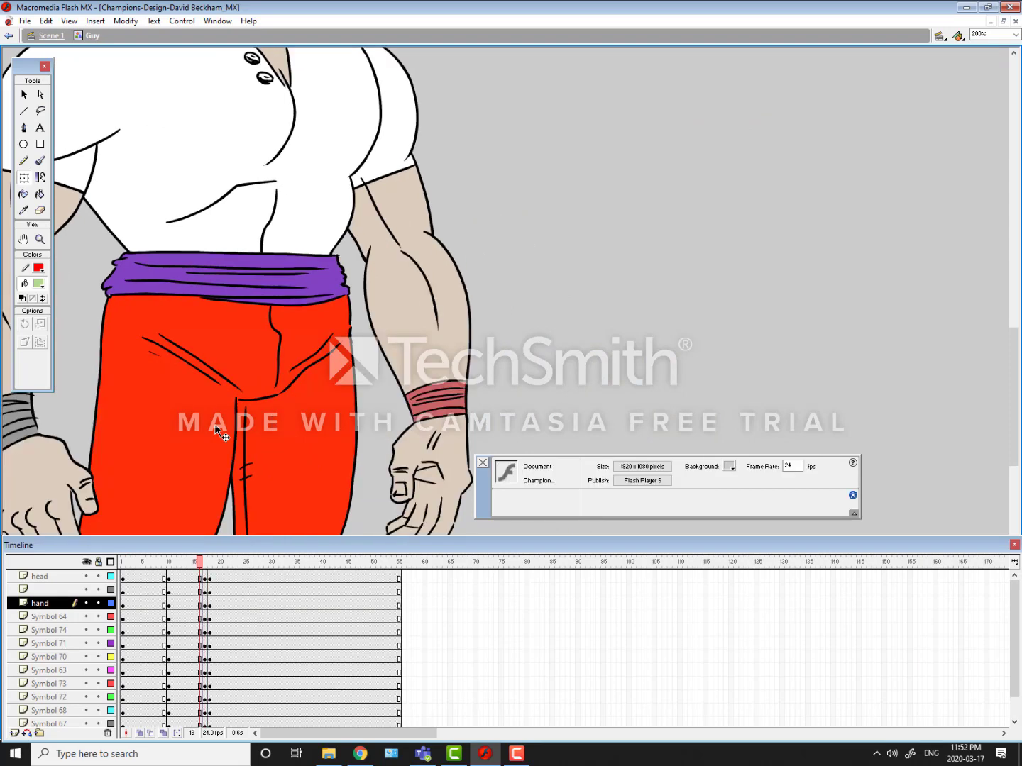
key(period)
drag(428, 454, 423, 503)
drag(292, 377, 176, 173)
drag(315, 334, 323, 333)
key(ctrl+minus)
key(ctrl+minus)
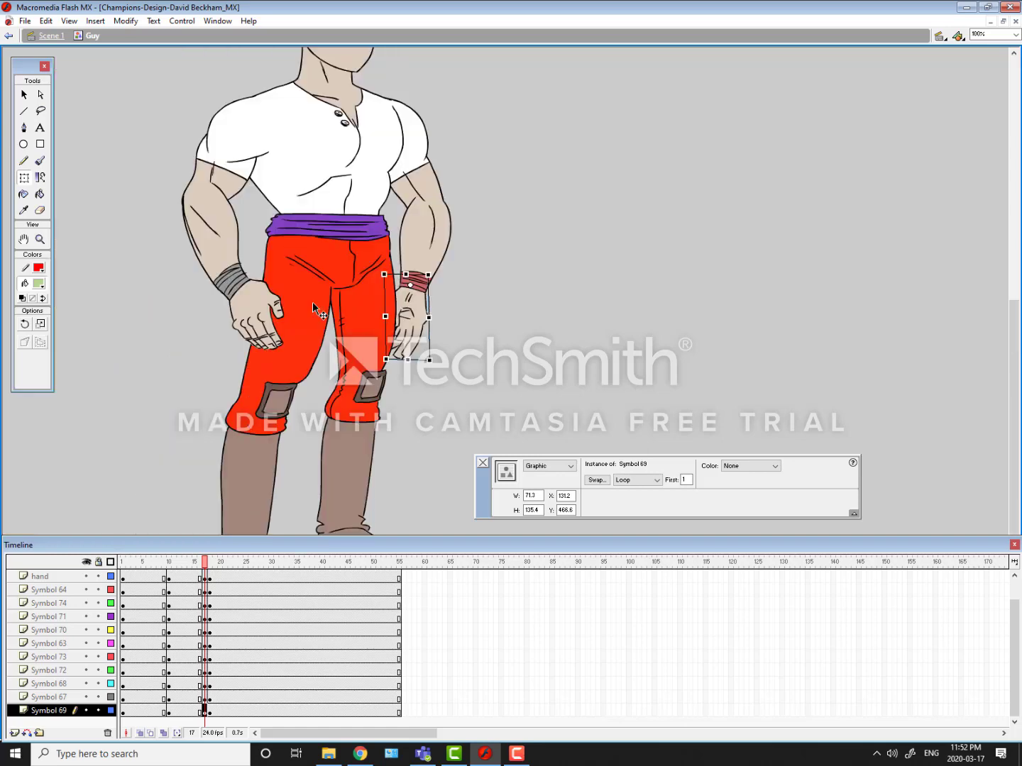
Step: Compare the whole figure at frames 16, 17 and 18 to check the adjusted hands in motion
drag(237, 312, 248, 339)
key(comma)
key(period)
key(period)
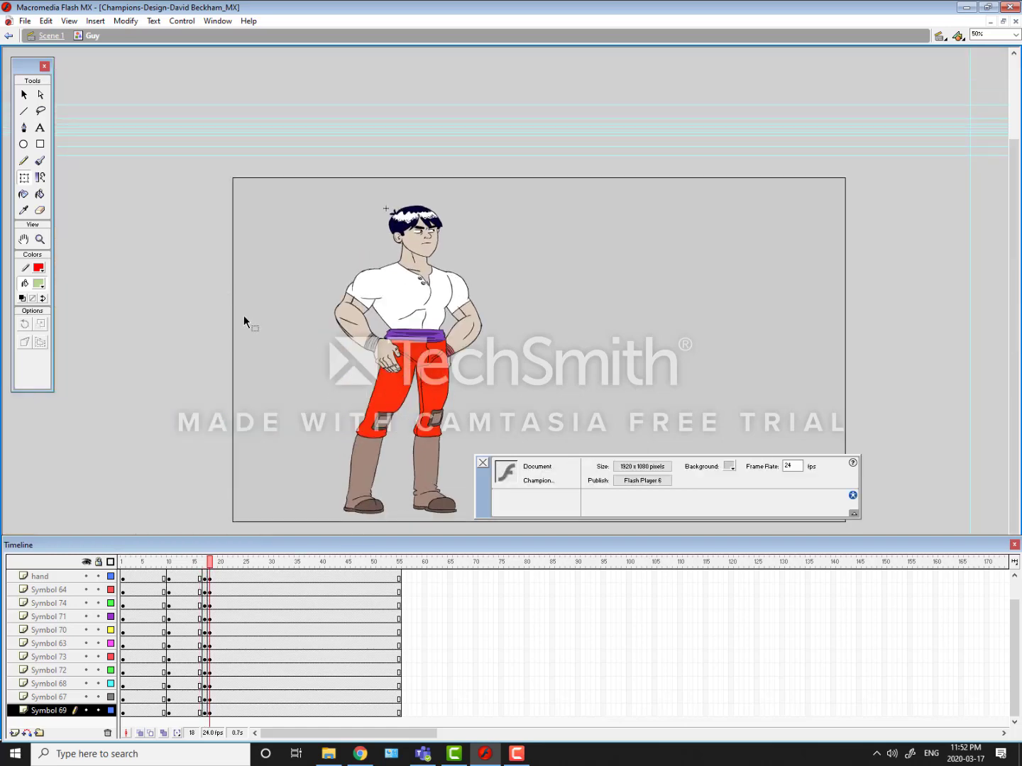
key(comma)
key(comma)
key(period)
key(comma)
key(period)
Step: Move the in-between keyframes at frame 17 on all layers to frame 14, and check the poses at frames 10, 14 and 18
drag(206, 712, 170, 602)
click(202, 566)
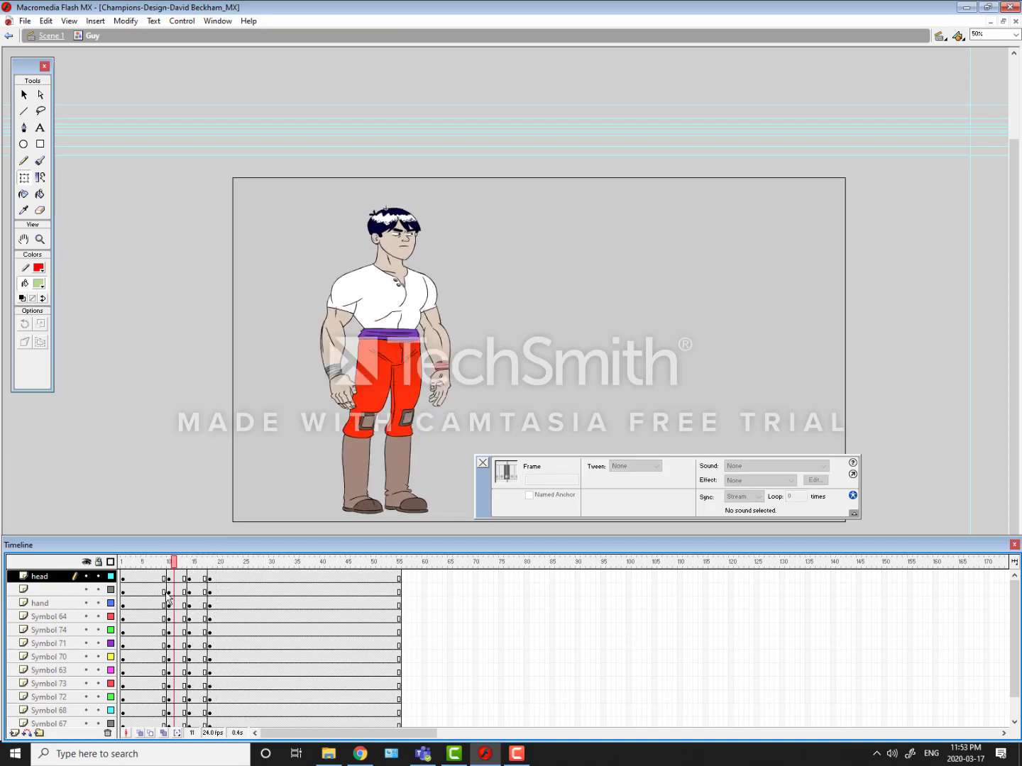
click(160, 589)
click(170, 578)
click(189, 578)
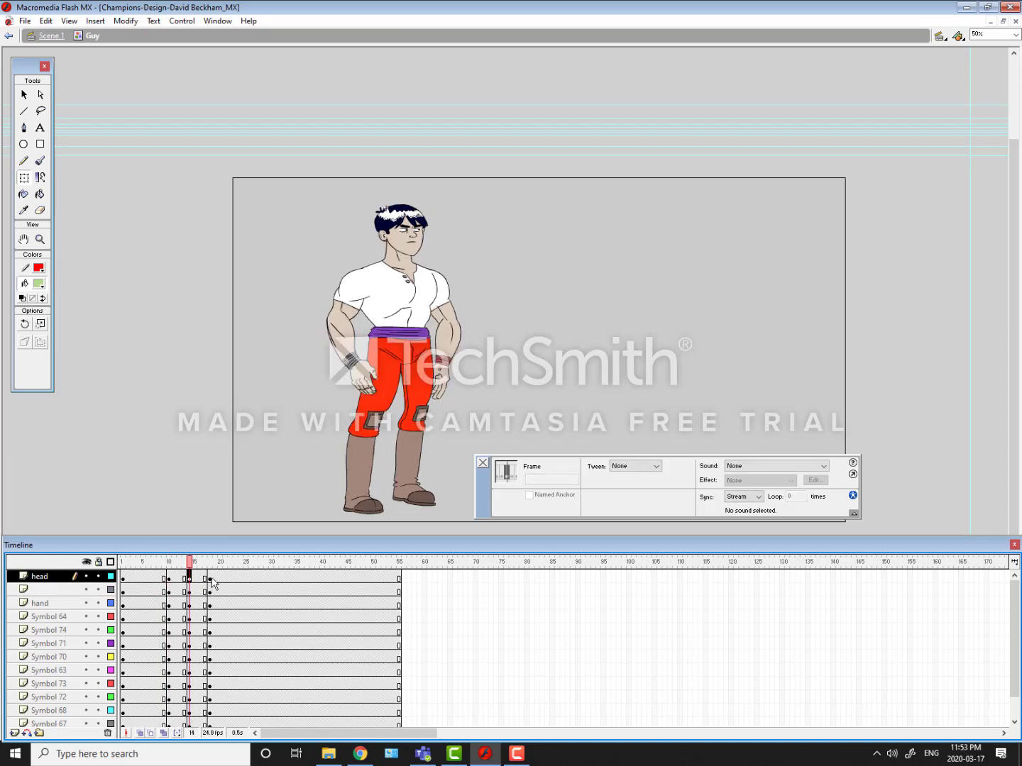
click(210, 578)
click(170, 577)
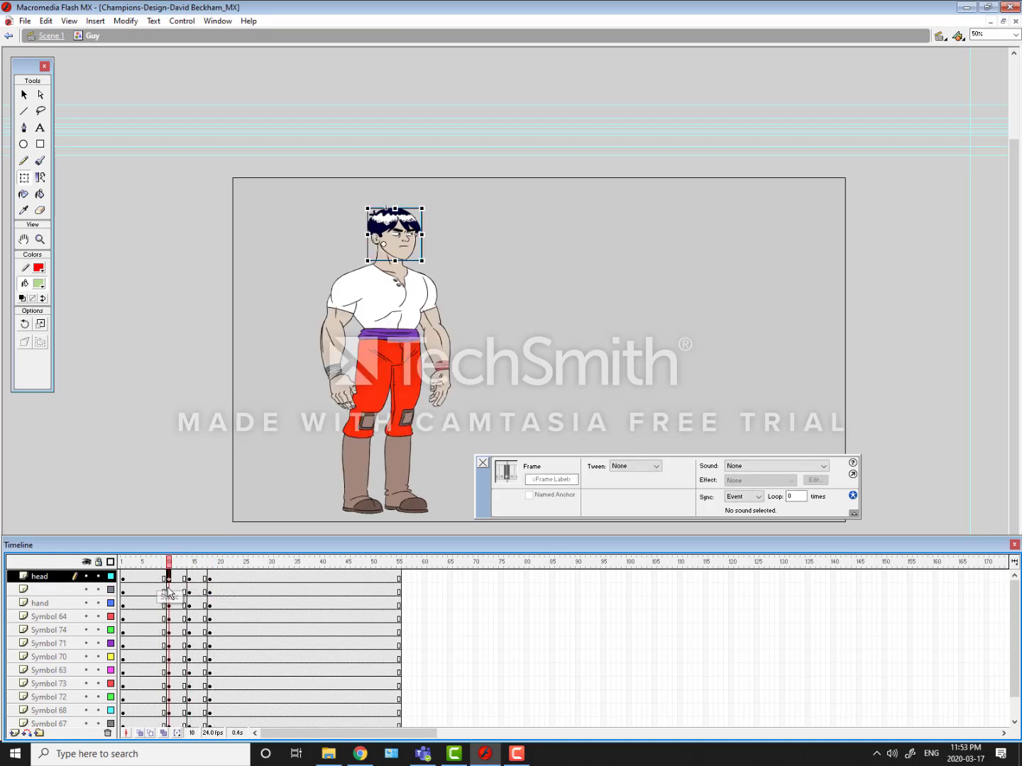
click(189, 591)
Step: Select frames 10 to 14 on all layers, from head down to Symbol 69, and create a motion tween
click(170, 579)
drag(1012, 610, 1014, 681)
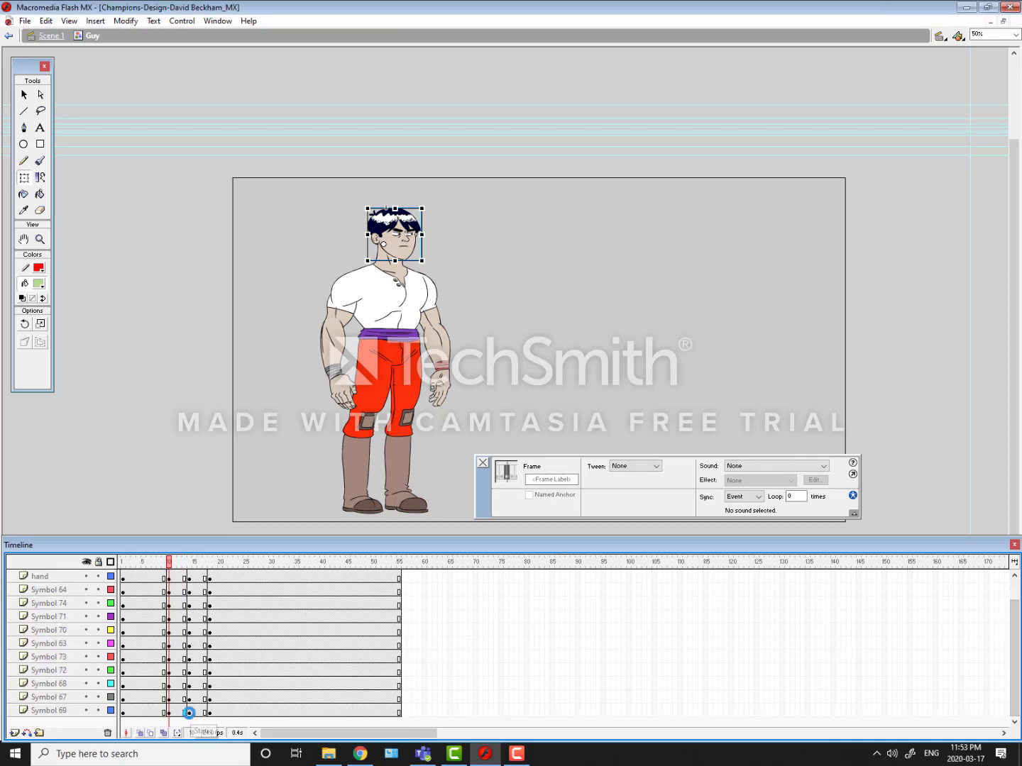
shift+click(189, 713)
right_click(190, 718)
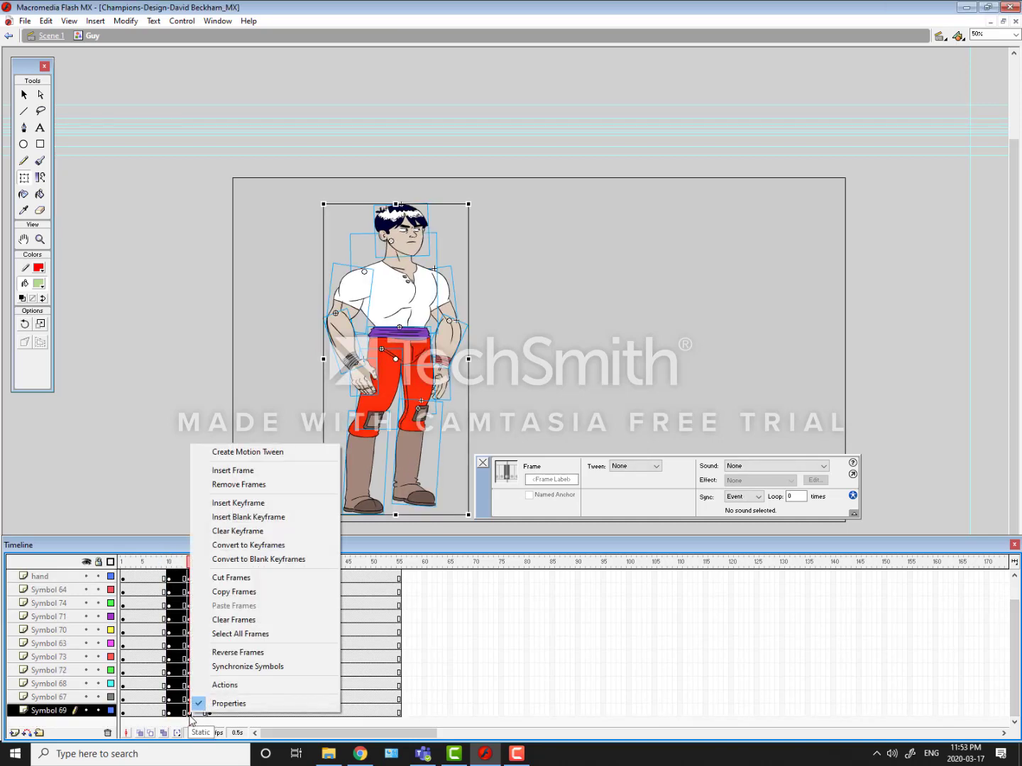
click(213, 451)
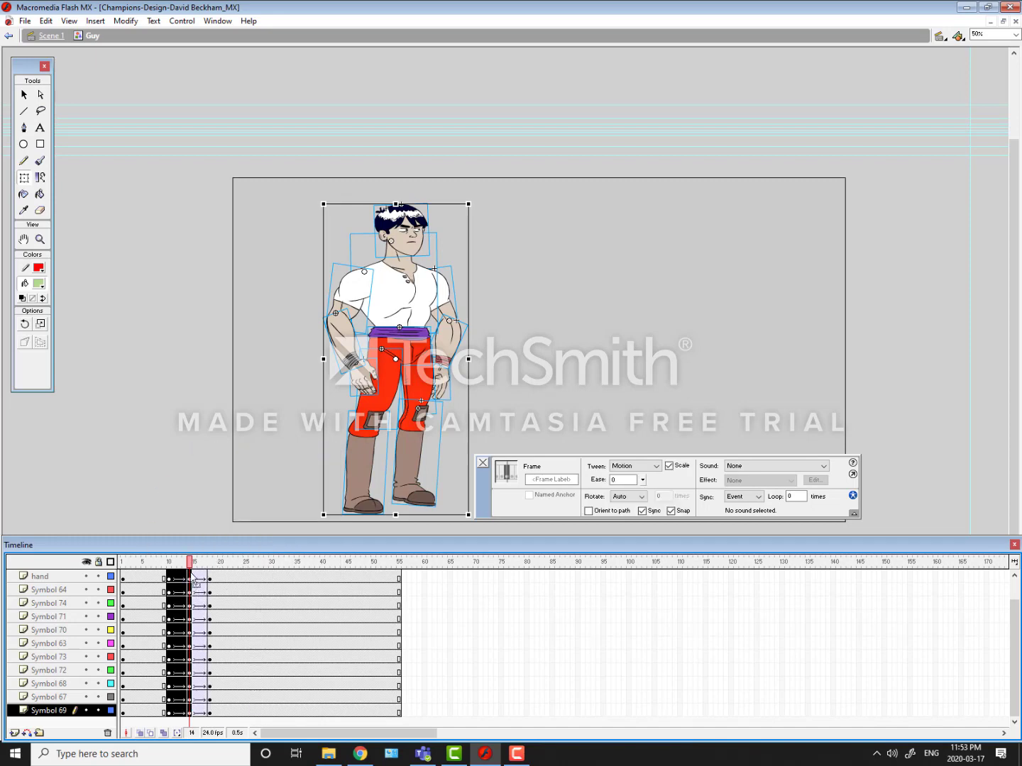
Step: Remove the motion tween from the selected frames and create it again
right_click(192, 584)
click(220, 313)
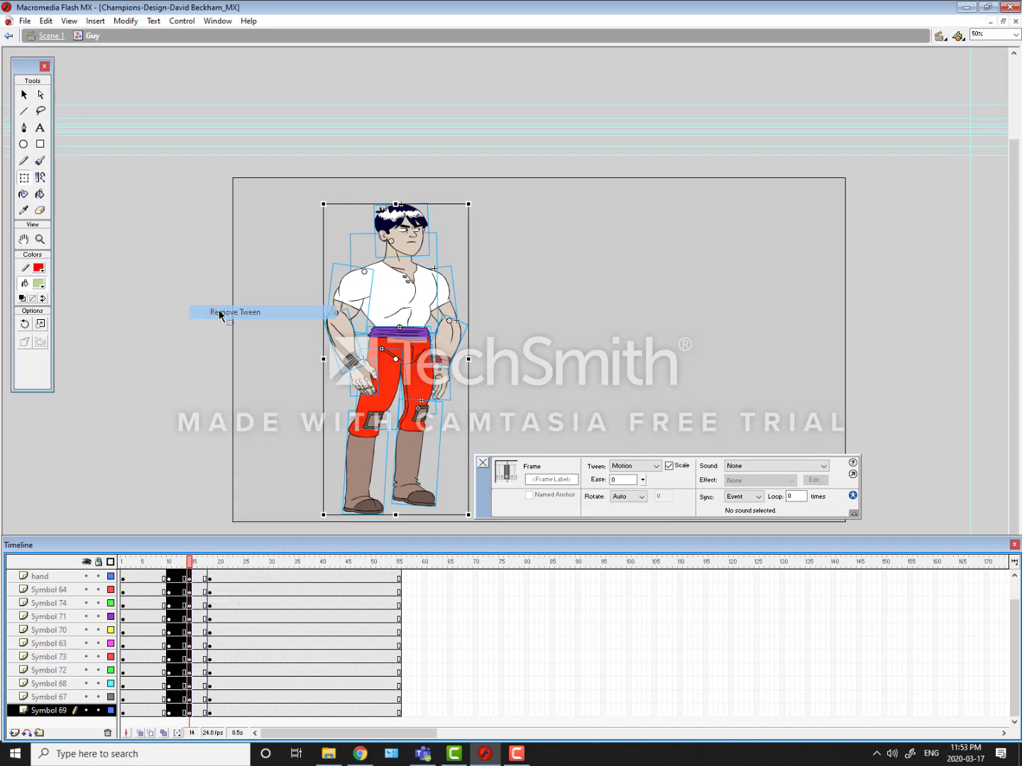
right_click(188, 586)
click(230, 316)
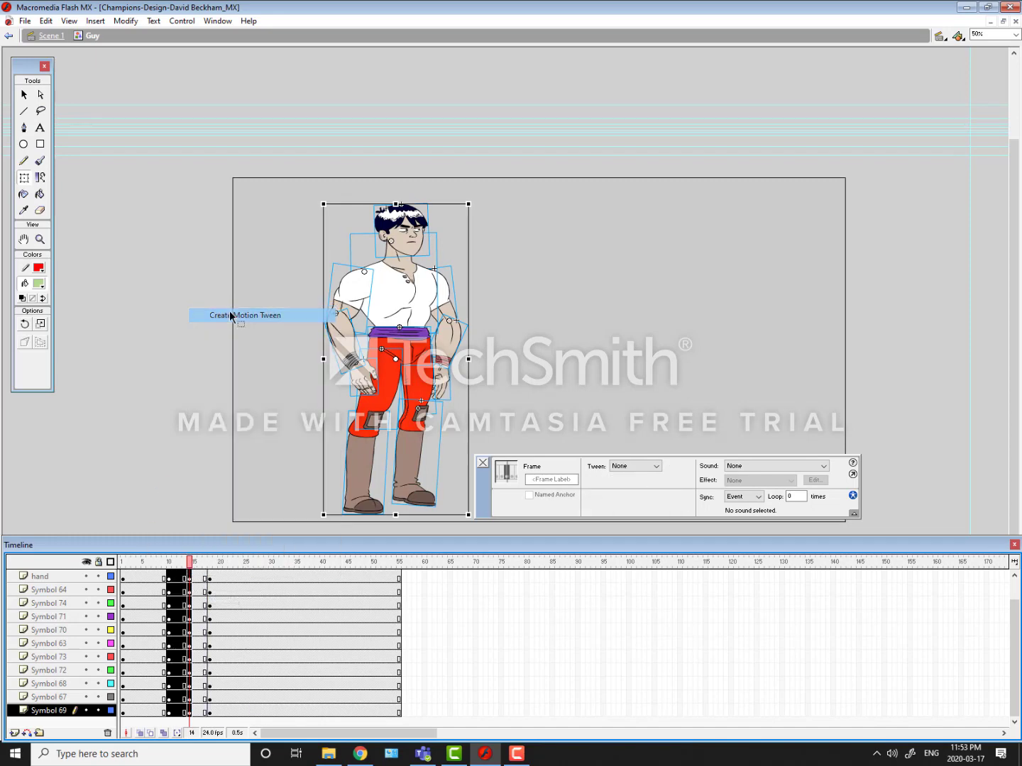
Step: Set the selected frames' tween type to None and back to Motion in the frame properties
click(636, 466)
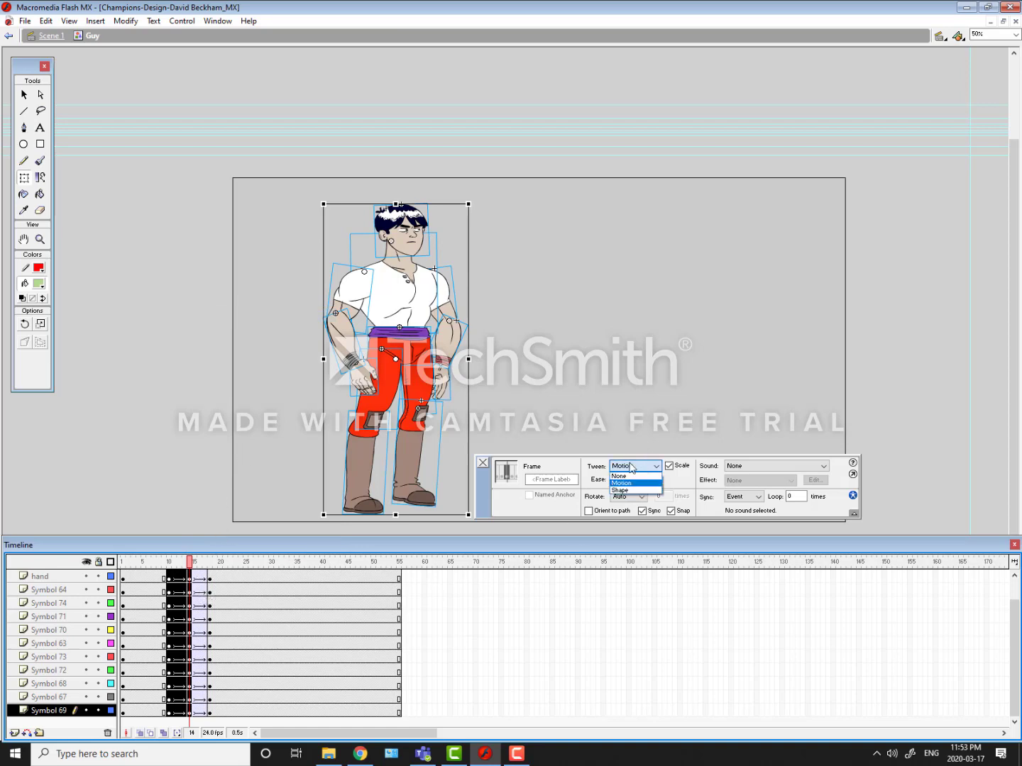
click(617, 476)
click(620, 466)
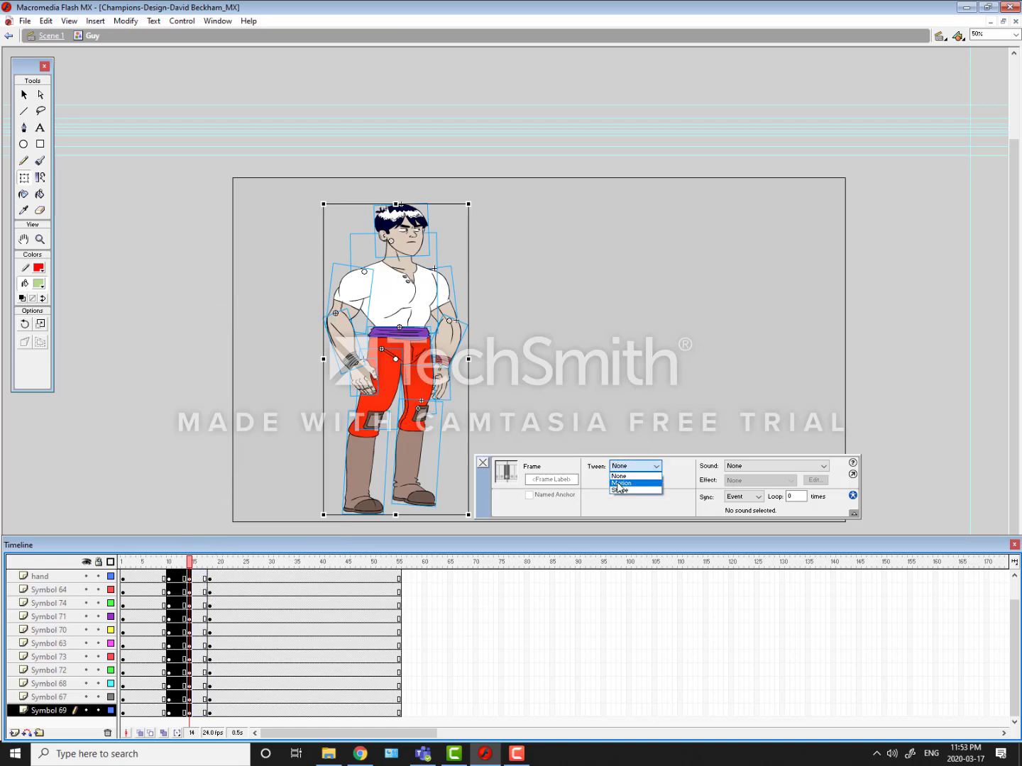
click(620, 483)
Step: Examine the tweened poses between the keyframes at frames 10 and 14
drag(190, 564, 207, 628)
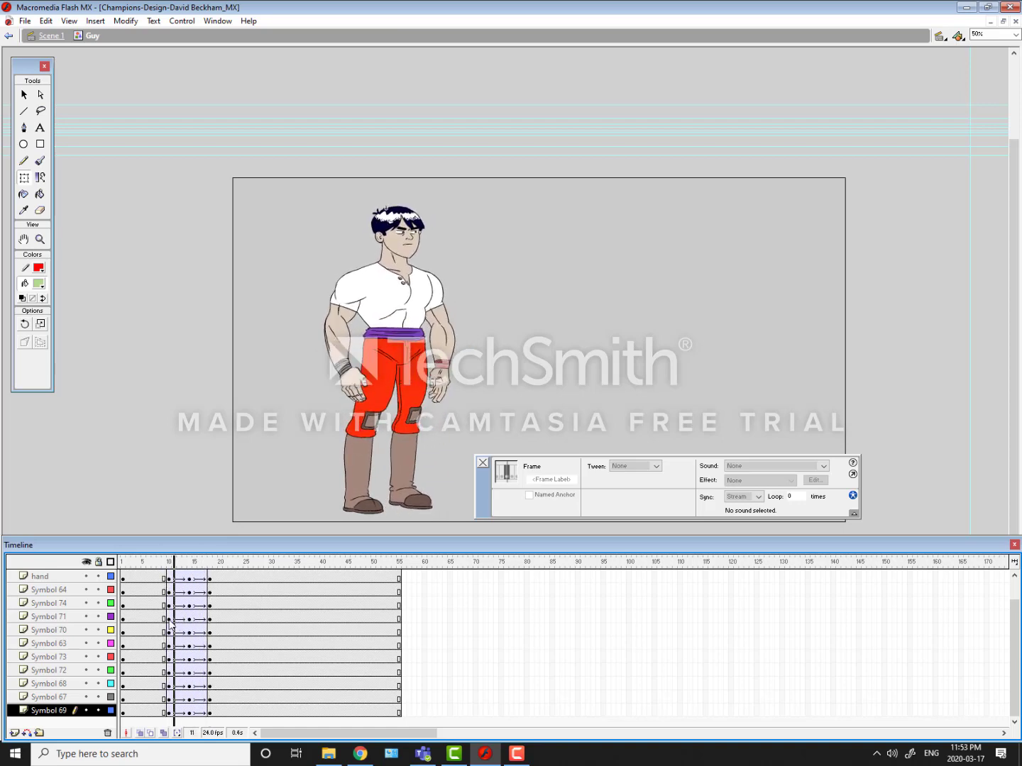
click(171, 593)
click(179, 579)
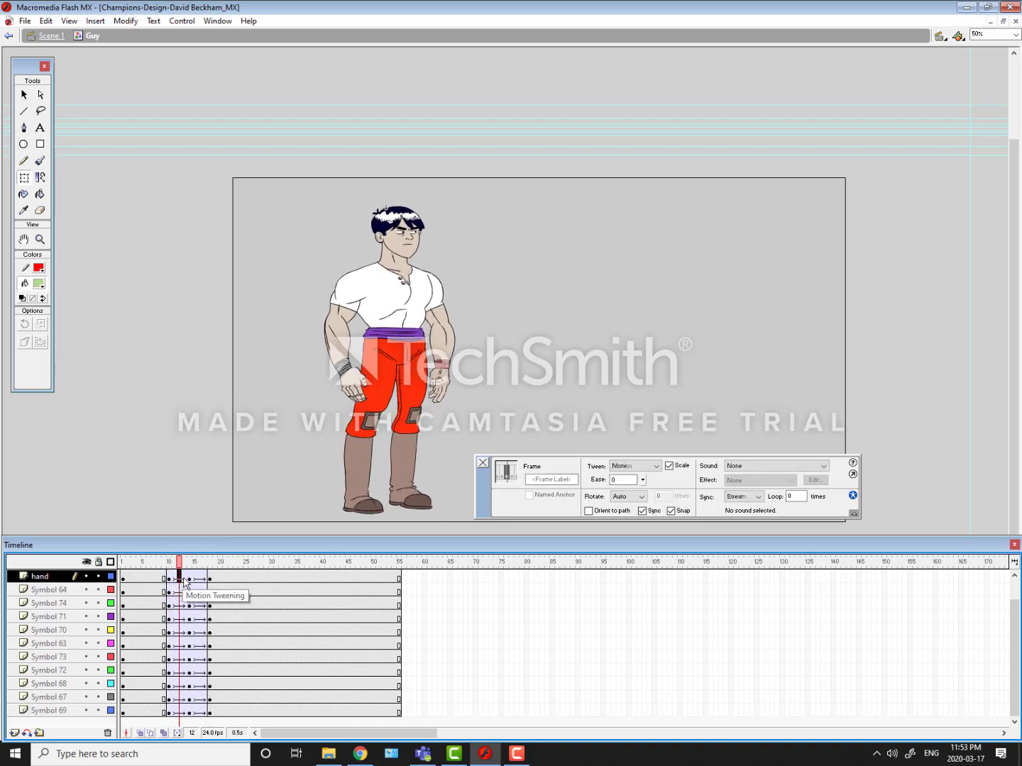
click(174, 580)
click(183, 580)
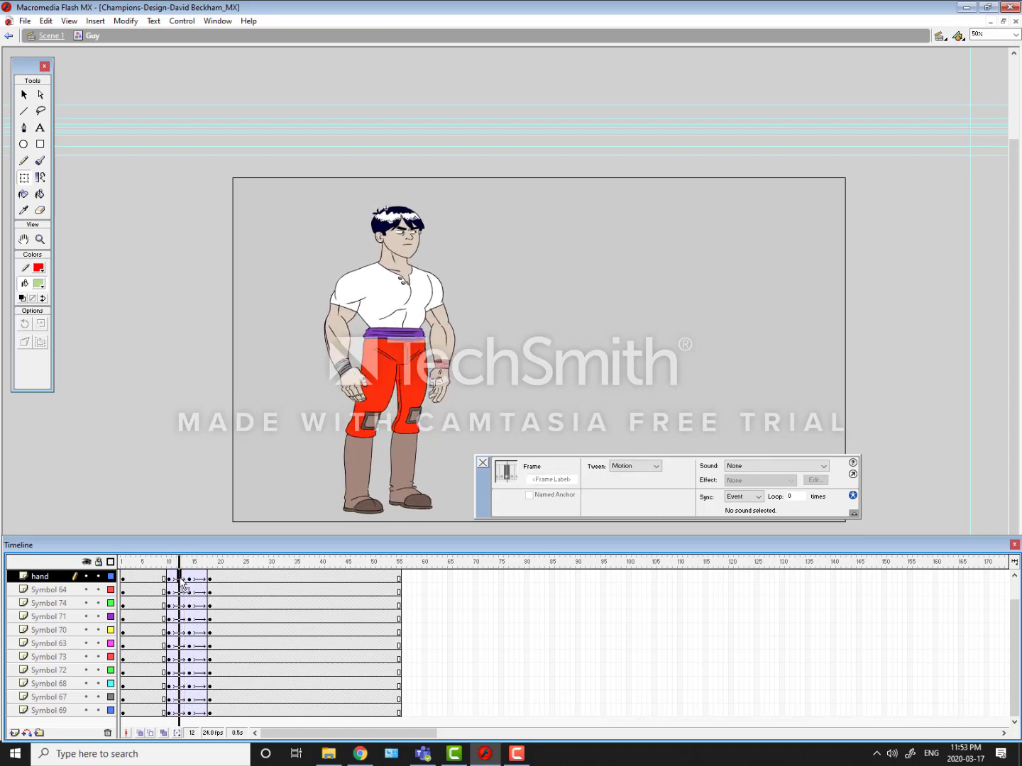
Step: Select frame 11 on all layers and insert keyframes there
drag(192, 582, 174, 600)
drag(175, 713, 178, 586)
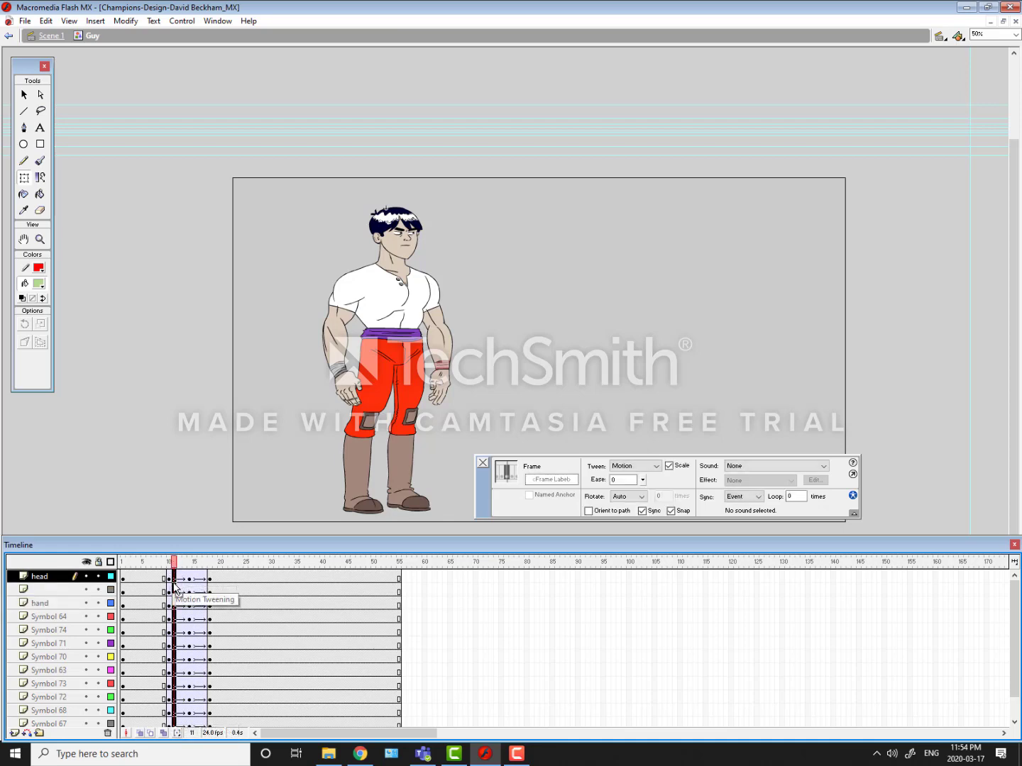
key(F6)
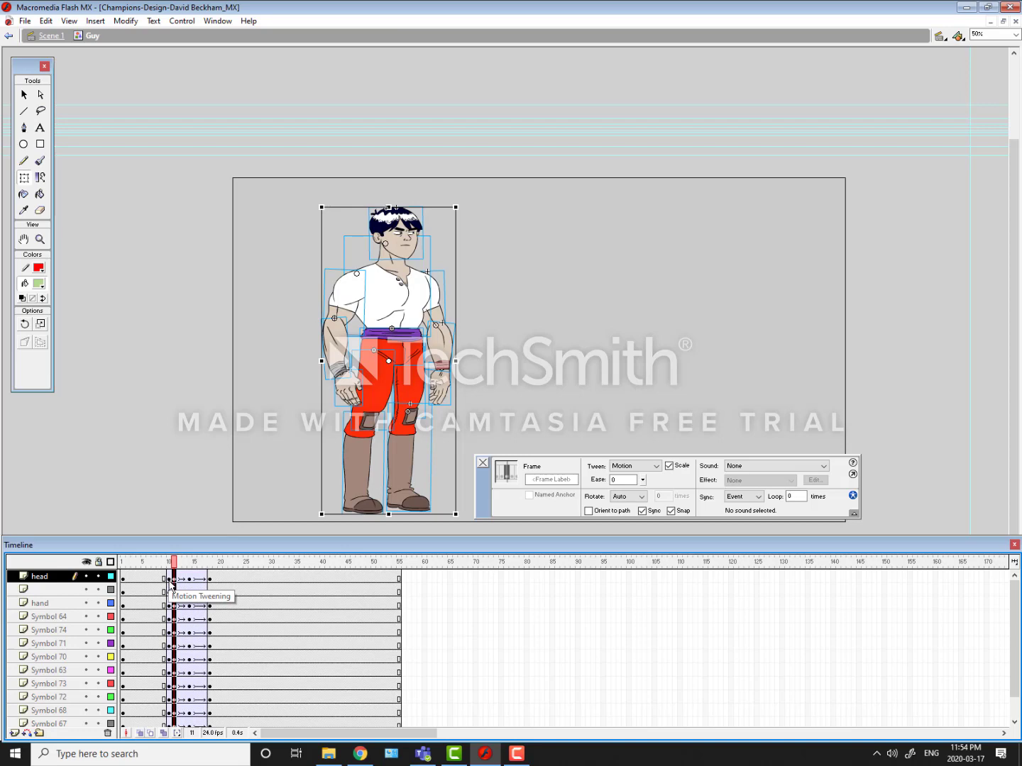
Step: Move the frame 11 keyframes to frame 12, and insert keyframes at frame 15 on all layers, moving them to frame 16
click(179, 579)
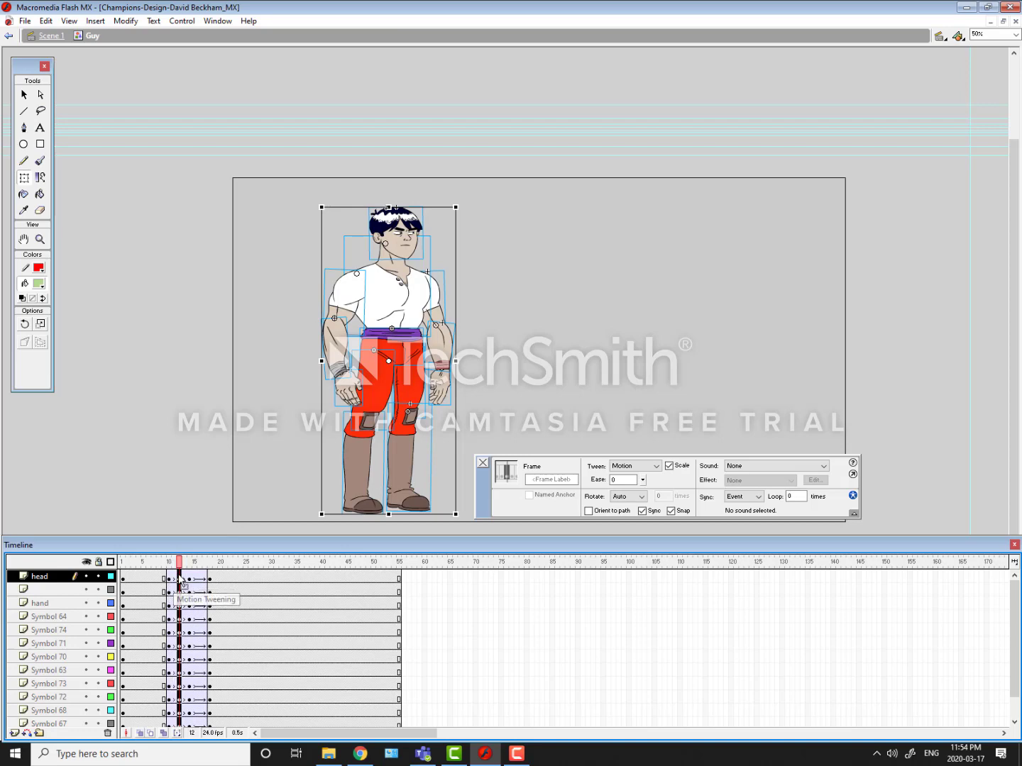
drag(179, 562, 205, 738)
click(198, 580)
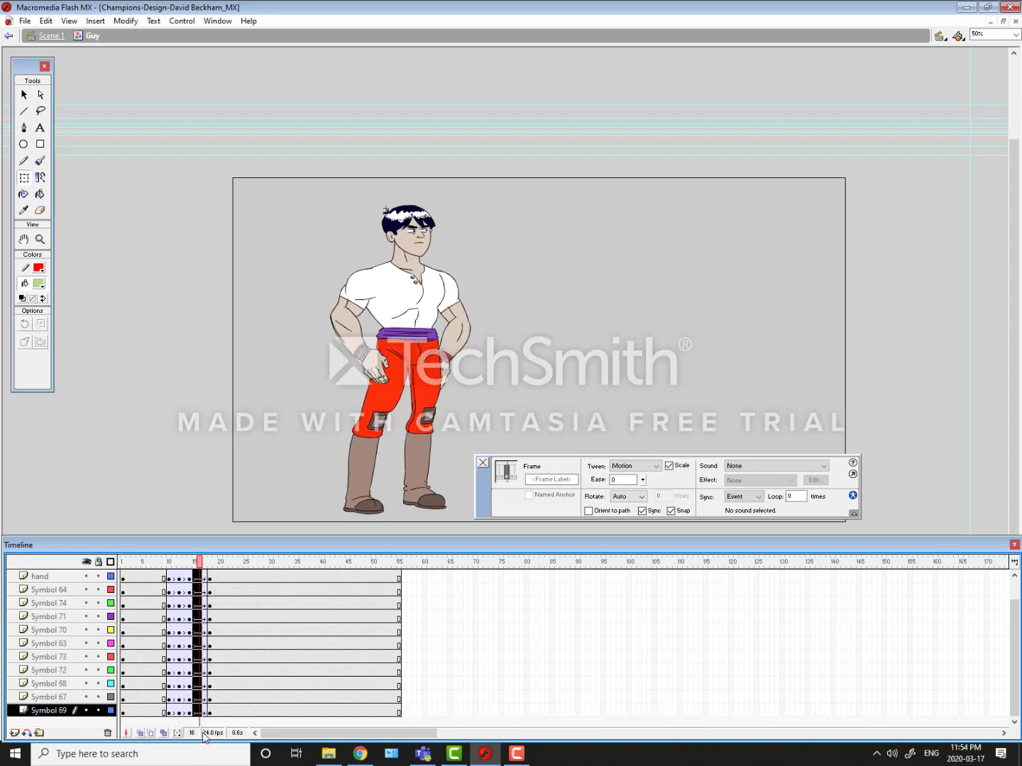
click(195, 562)
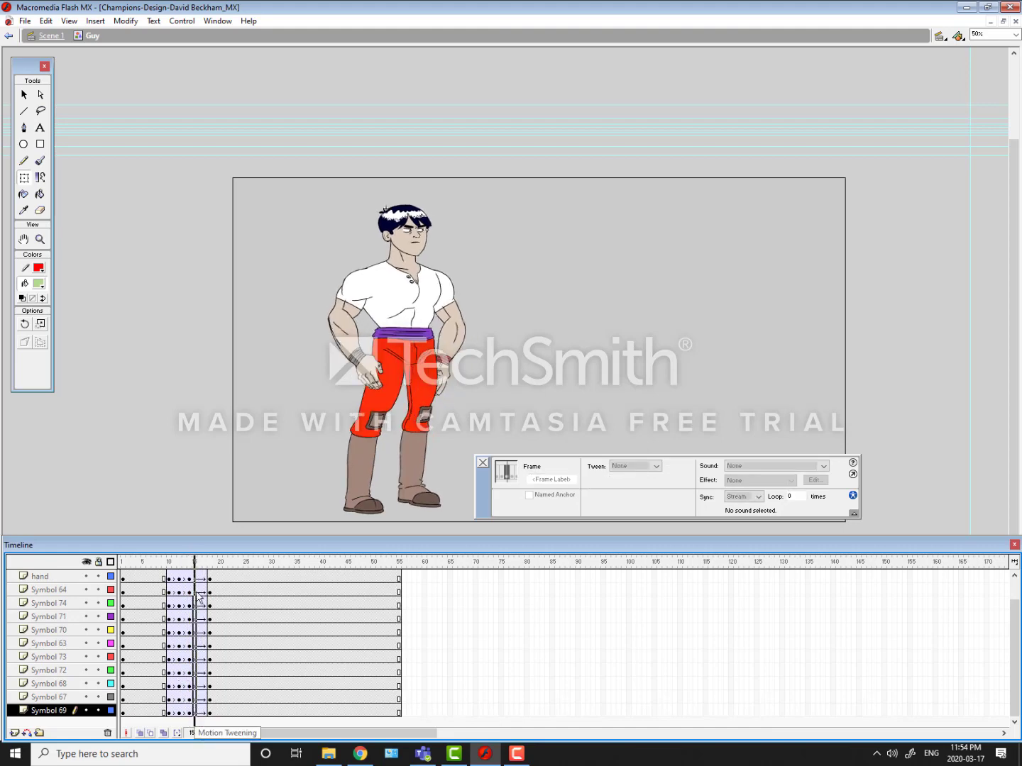
key(F6)
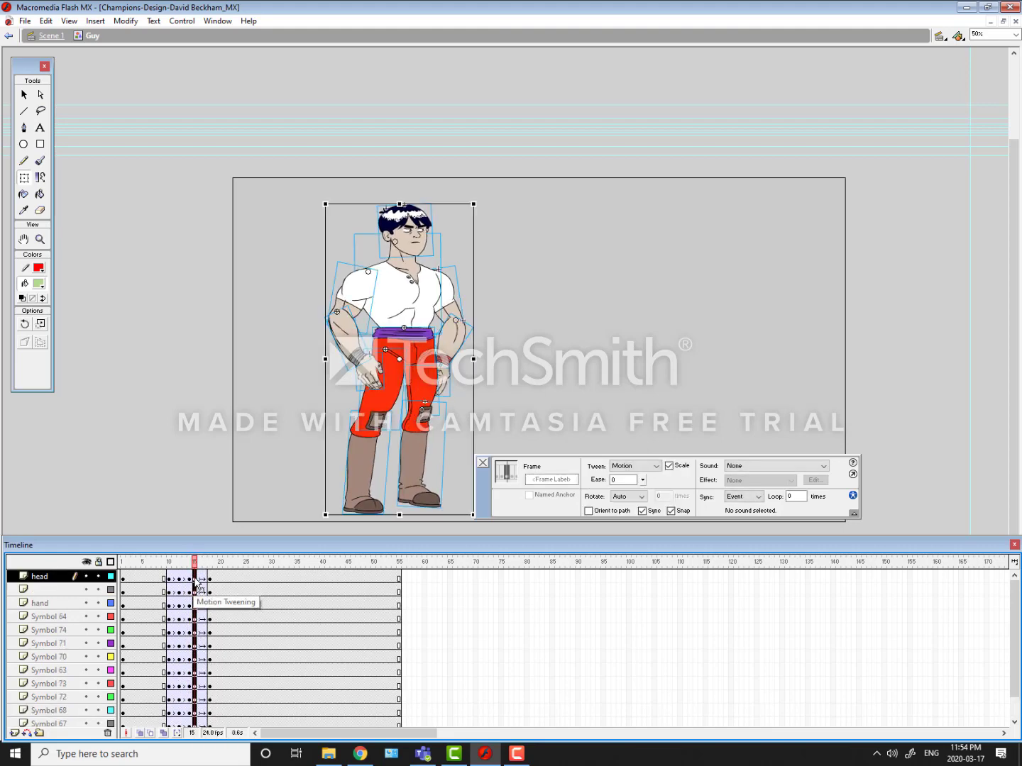
key(period)
Step: Select frames 10 to 16 on all layers and remove the motion tween
click(170, 577)
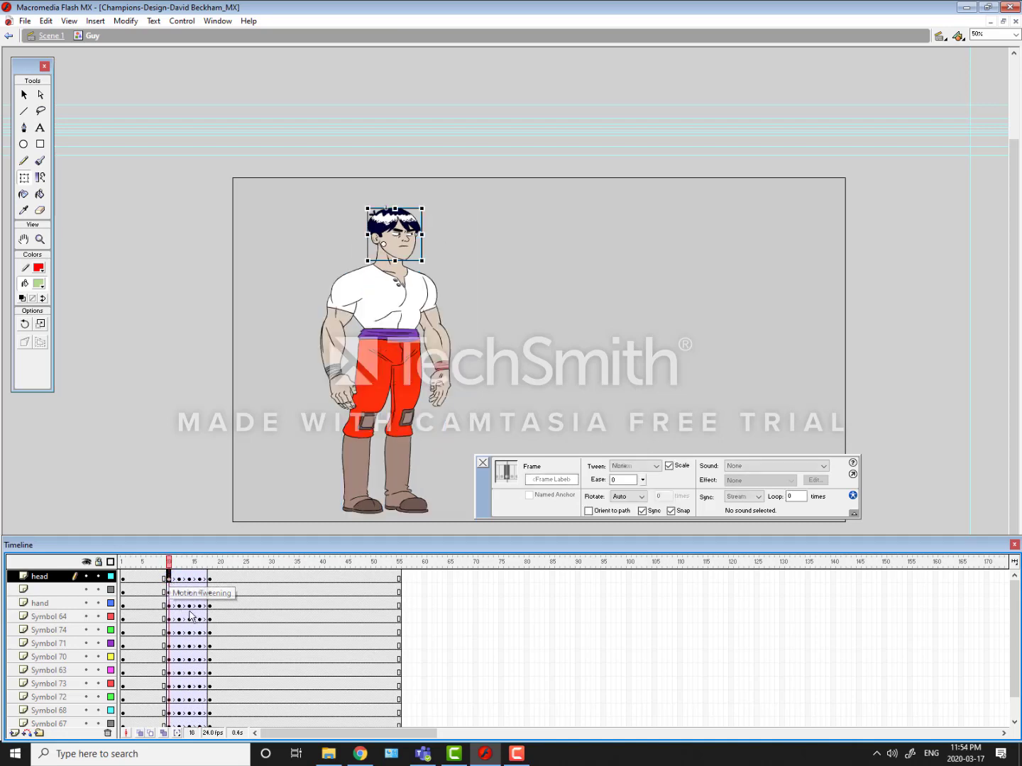
scroll(1011, 683, down, 2)
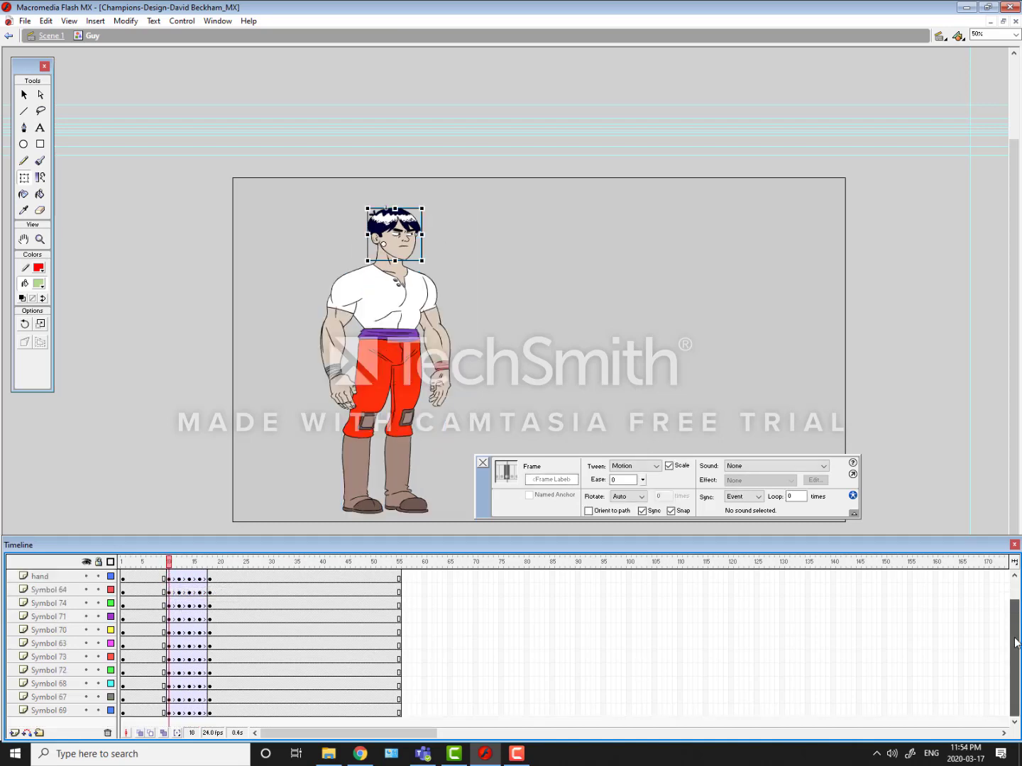
shift+click(199, 715)
right_click(200, 715)
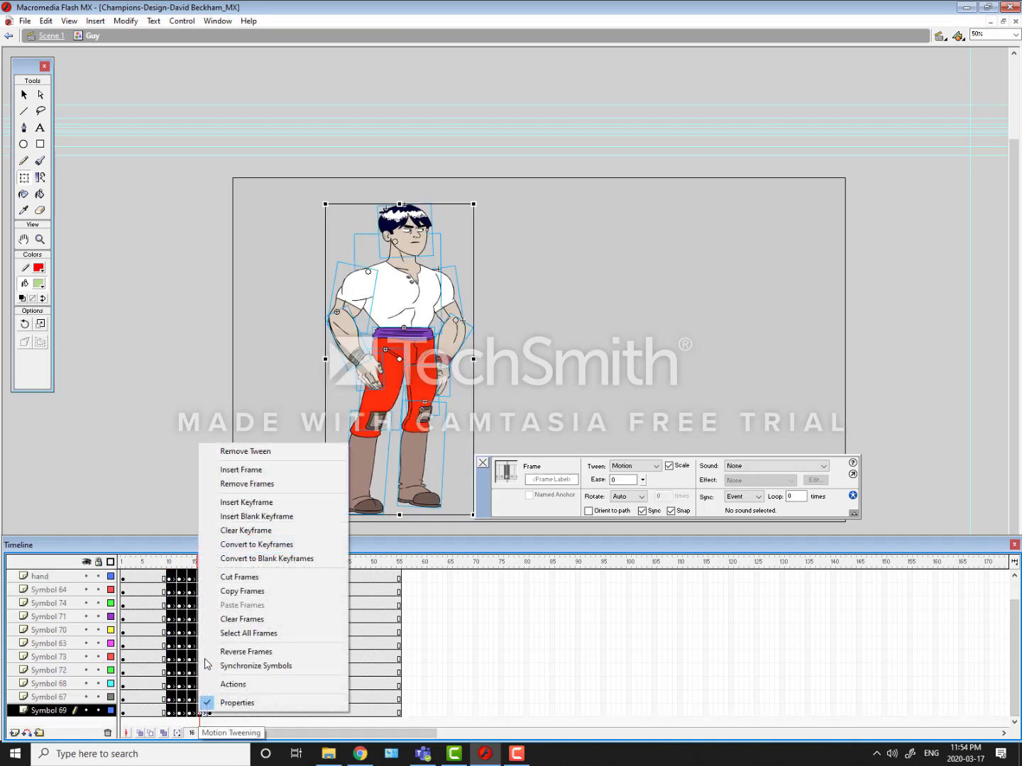
click(238, 451)
Step: Examine both arms and hands up close, frame by frame from frame 10 to frame 16
drag(191, 564, 170, 619)
key(ctrl+1)
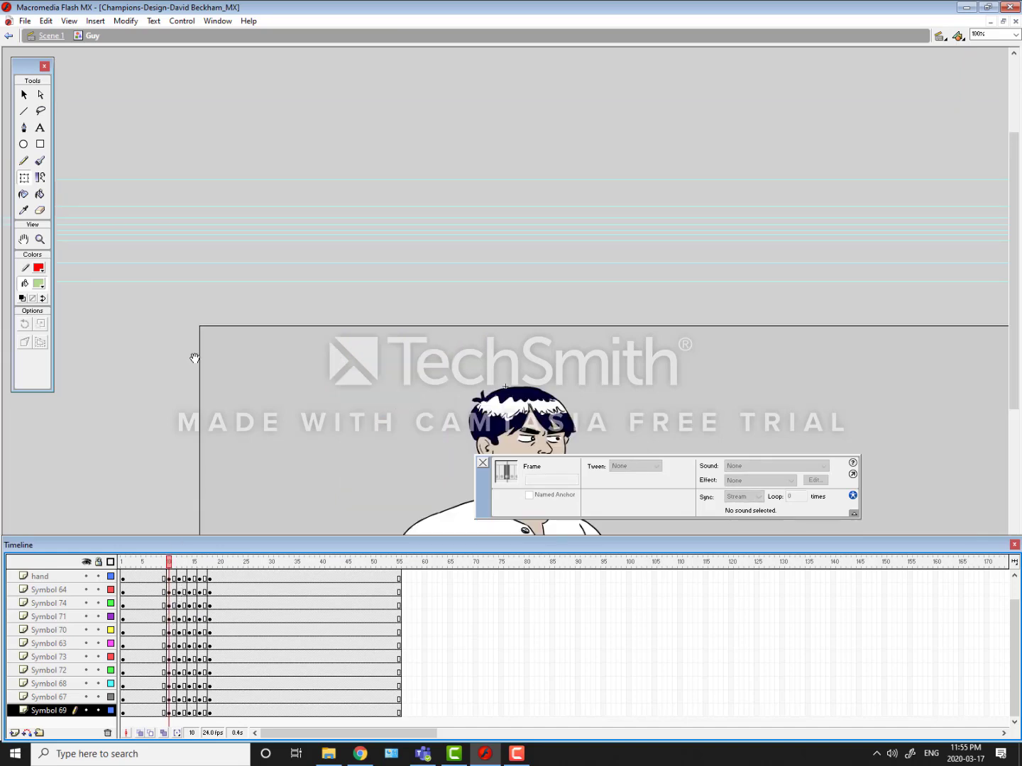
scroll(195, 358, down, 10)
click(189, 239)
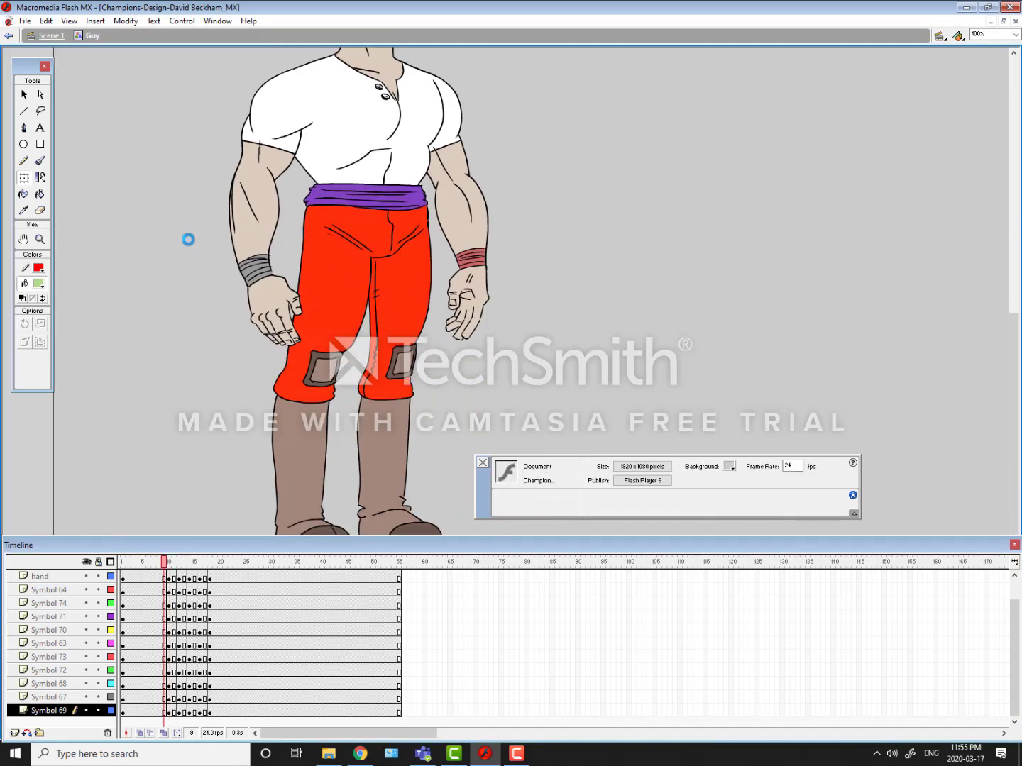
key(.)
key(.)
key(.)
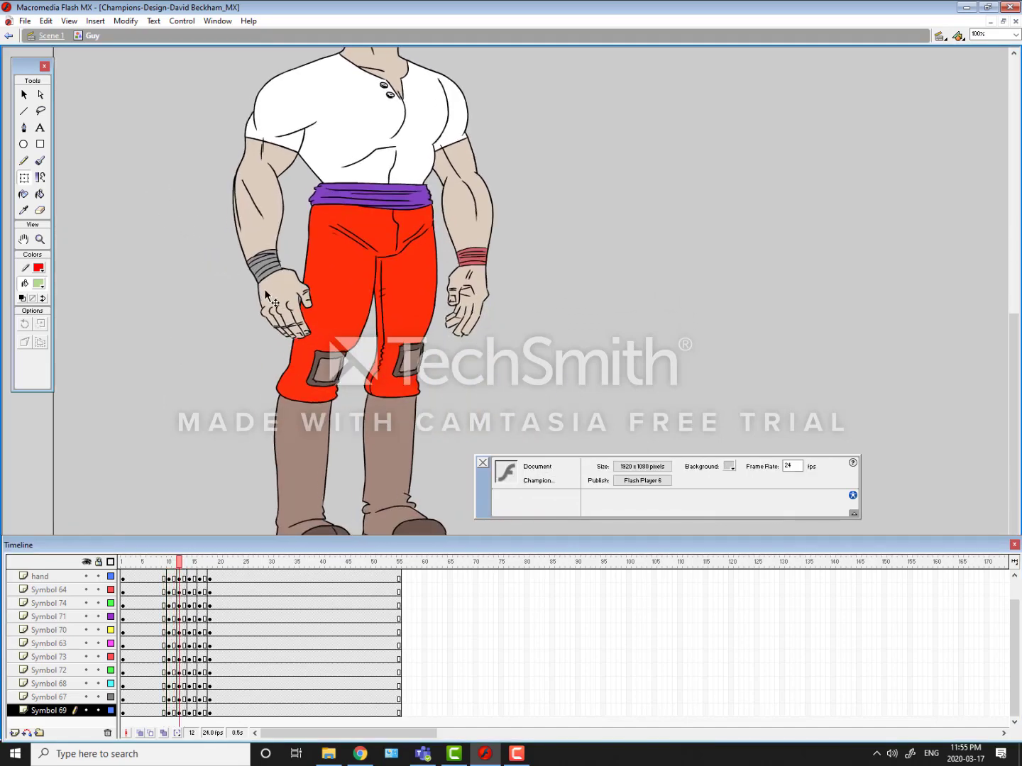
click(273, 296)
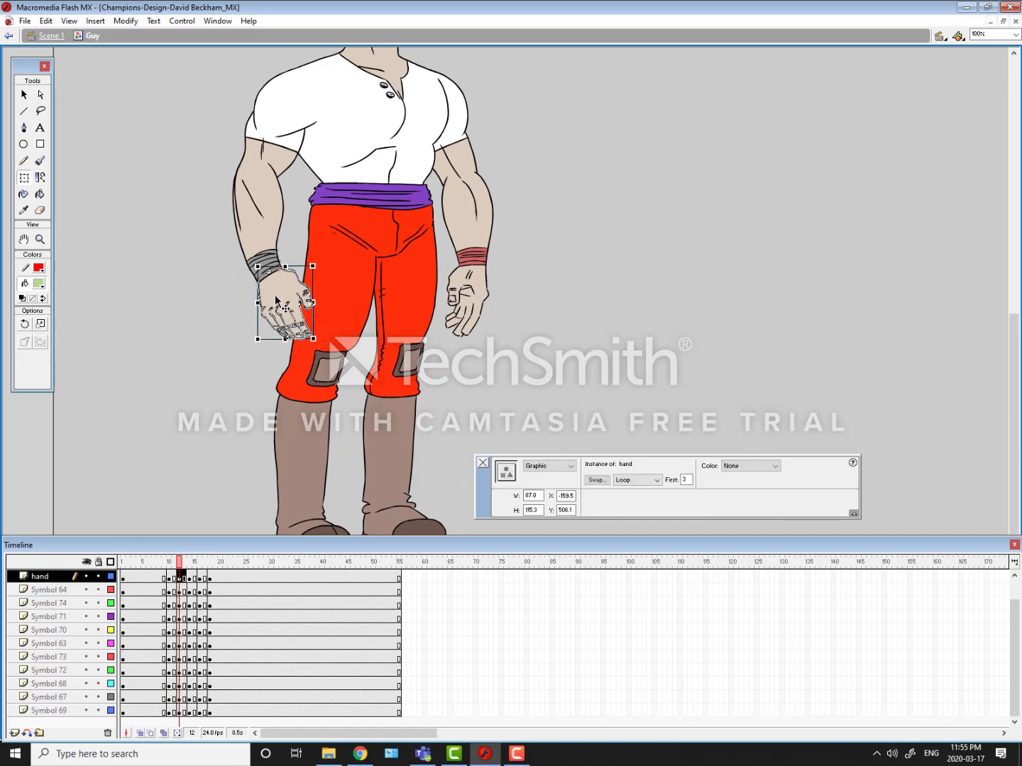
key(.)
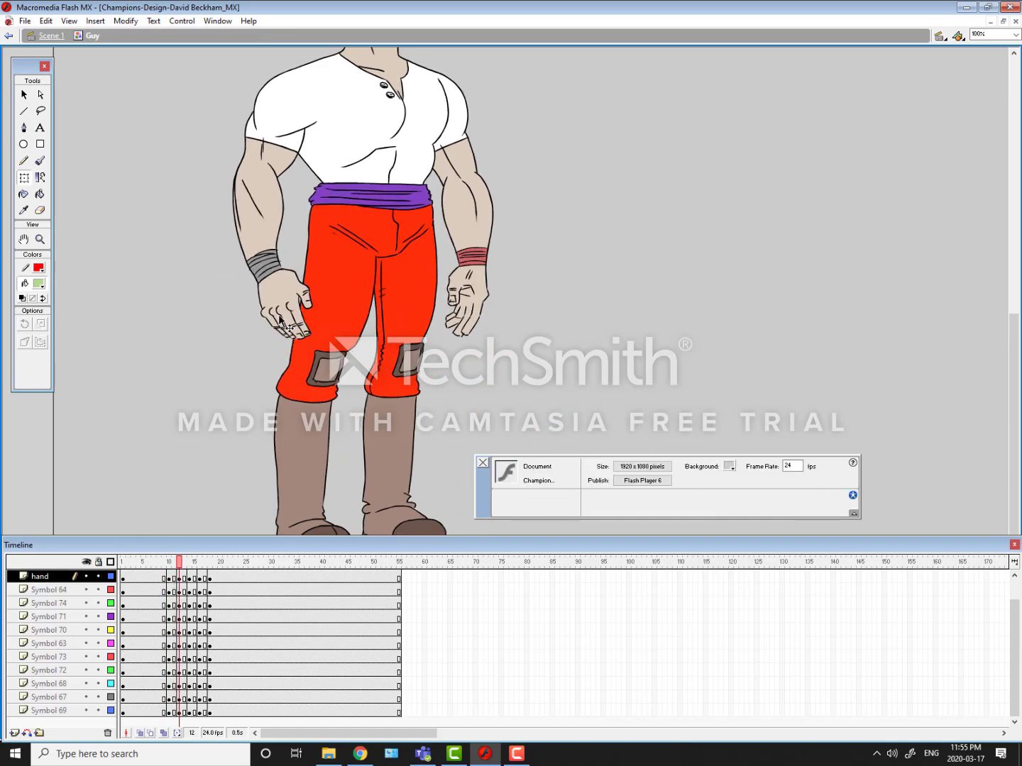
click(469, 293)
key(.)
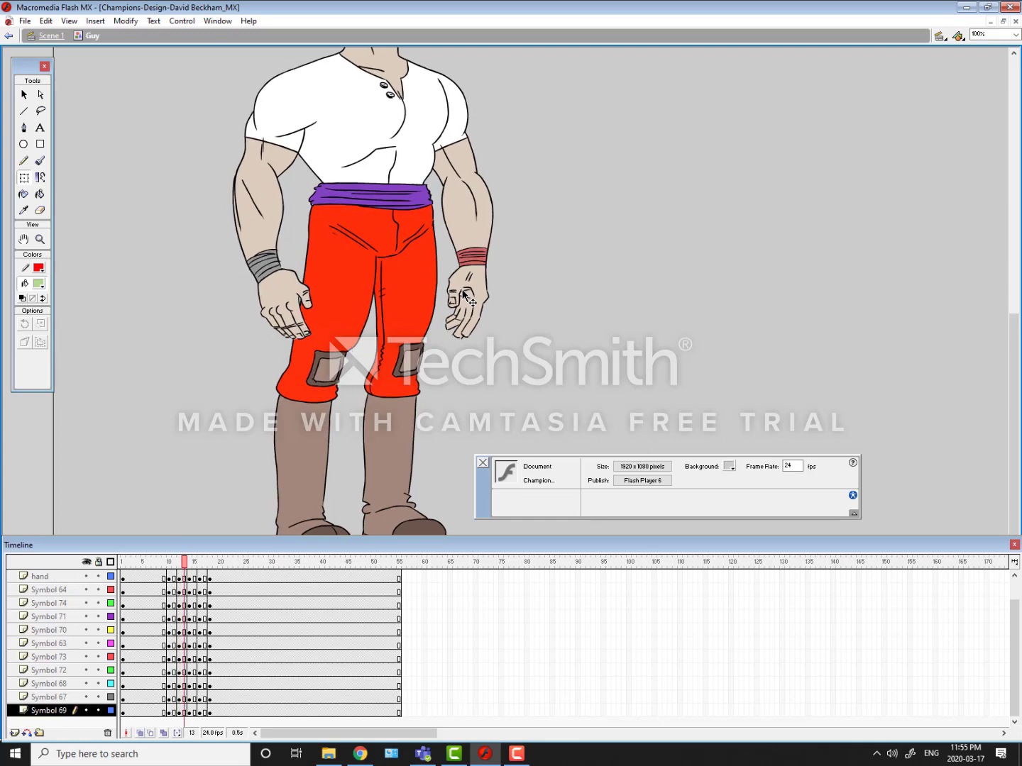
key(.)
key(.)
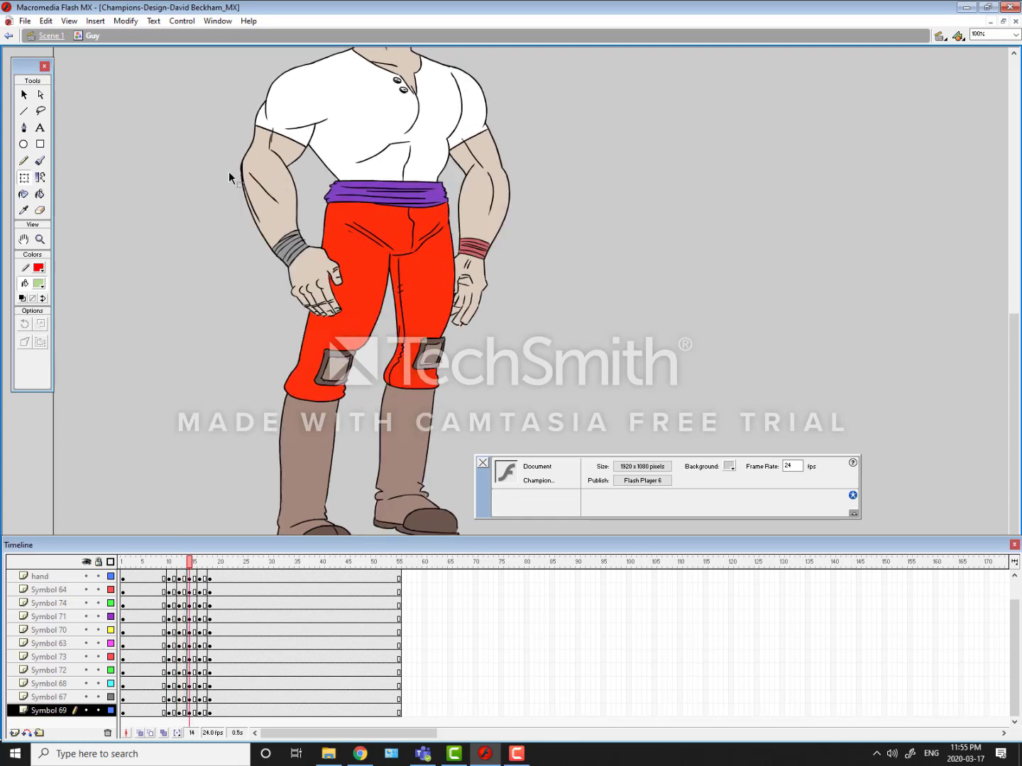
key(.)
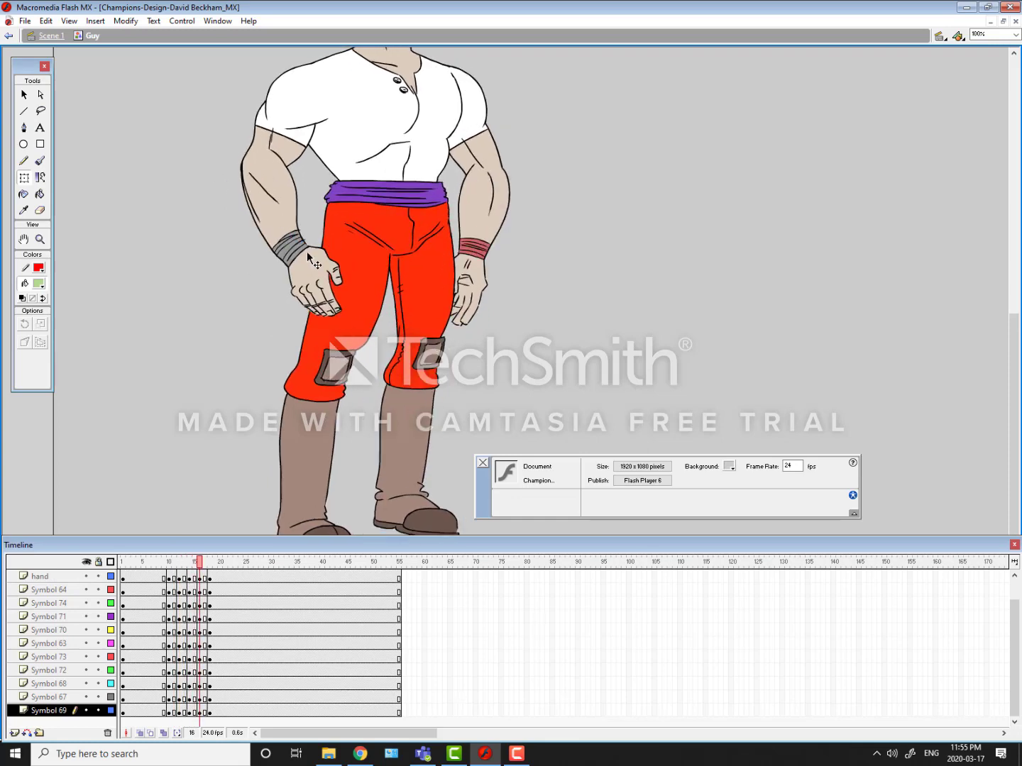
Step: Check both hands at frame 16 and on through the hands-on-hips pose at frame 18
click(320, 270)
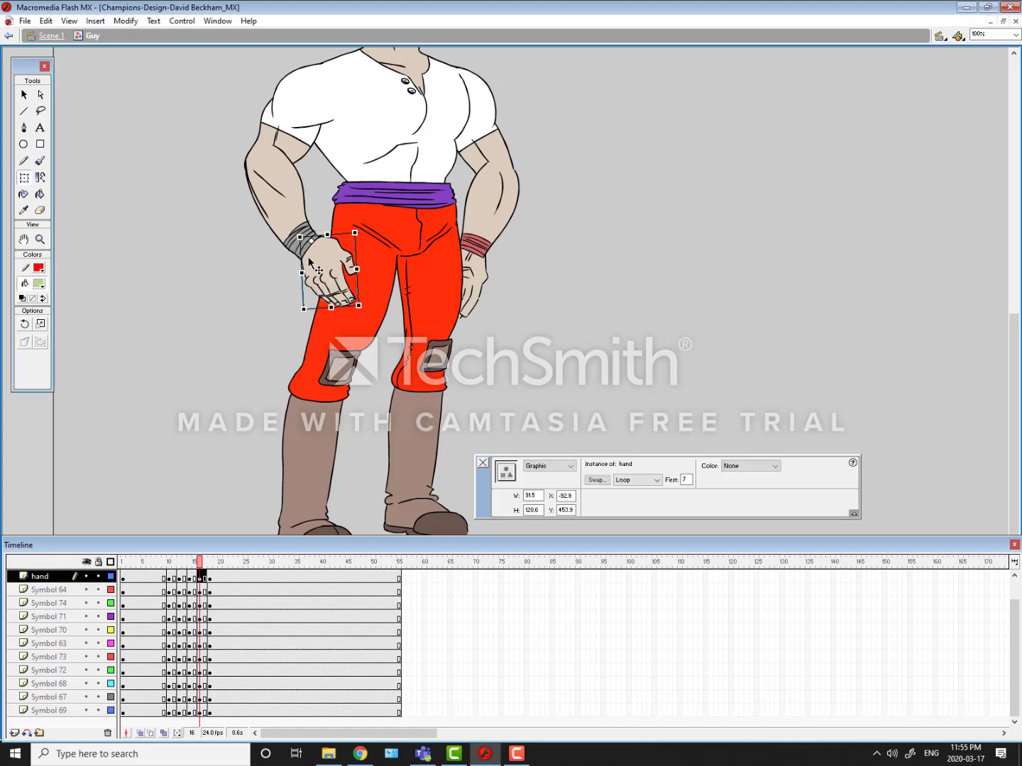
key(.)
key(.)
drag(476, 283, 474, 284)
Step: Rotate the far hand (Symbol 69) slightly outward from the hip at frame 18
key(.)
key(.)
key(.)
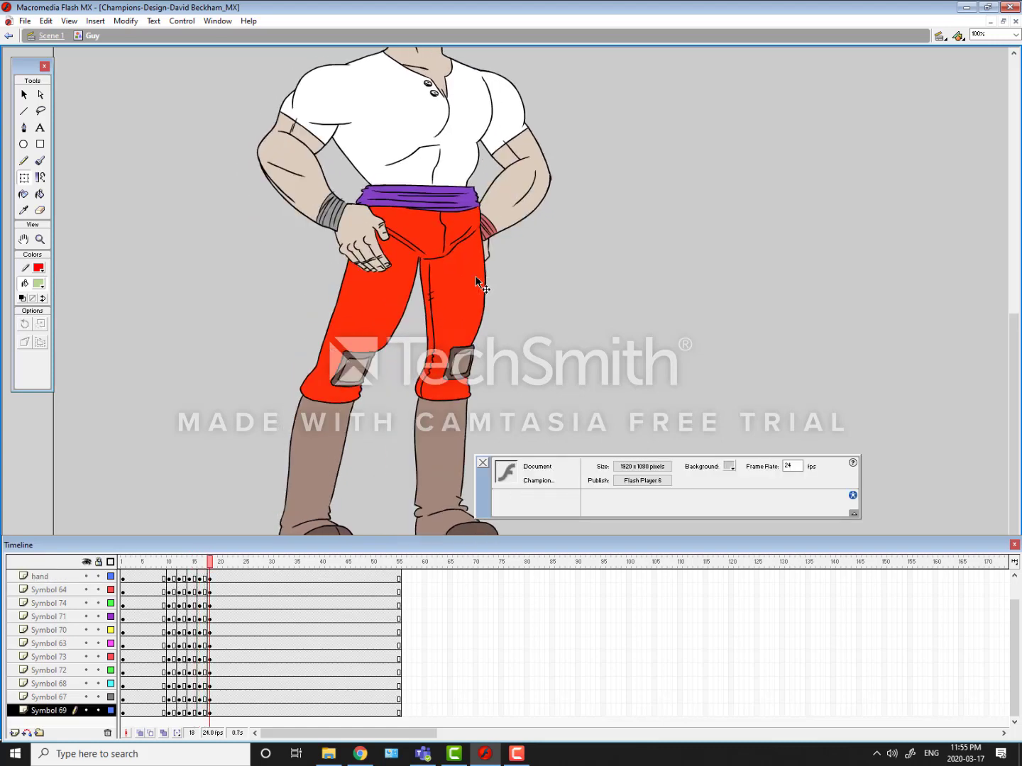
key(.)
key(.)
click(488, 257)
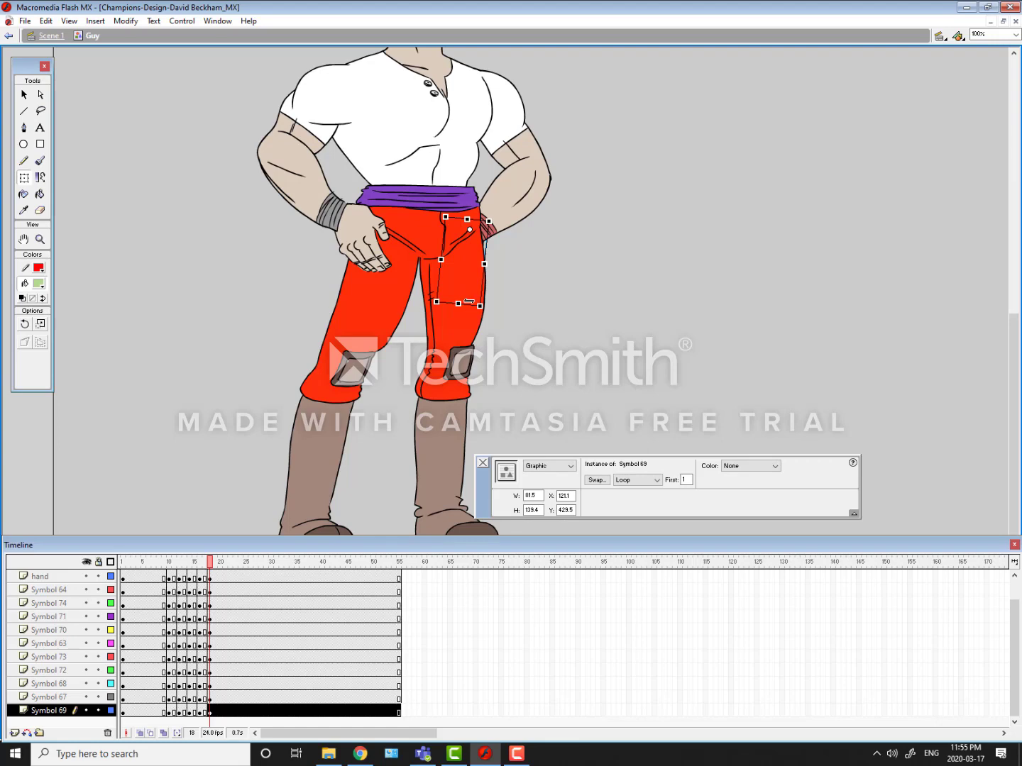
drag(468, 302, 486, 304)
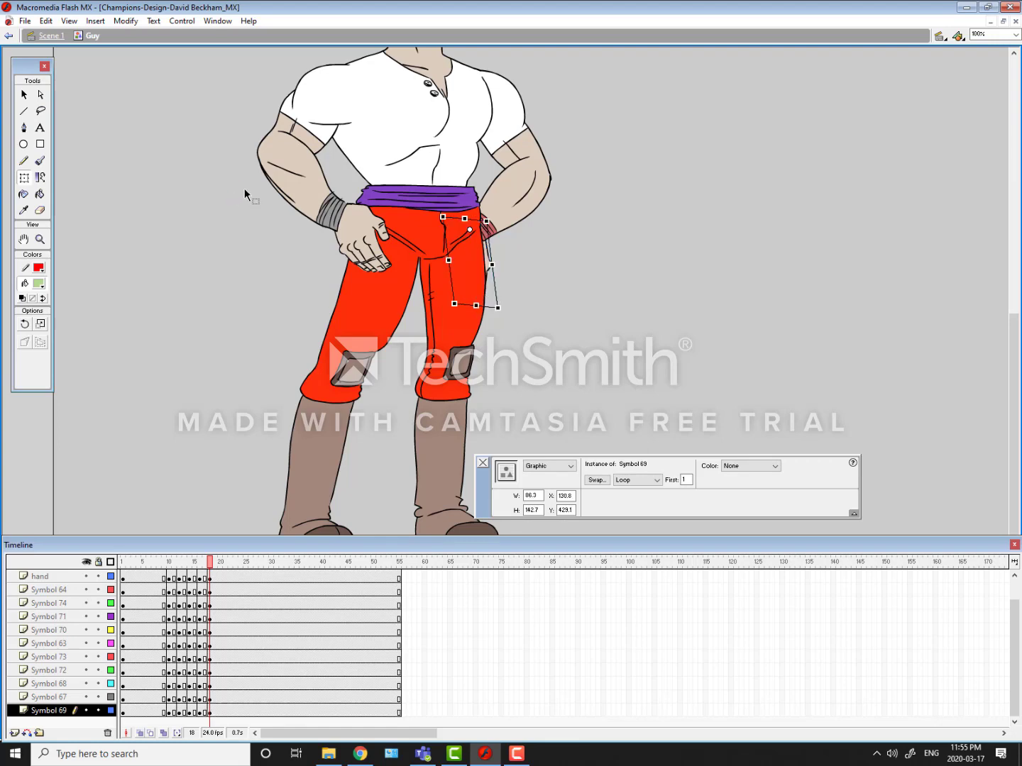
key(.)
Step: Scrub through the Guy symbol's timeline to preview the whole movement
key(ctrl+minus)
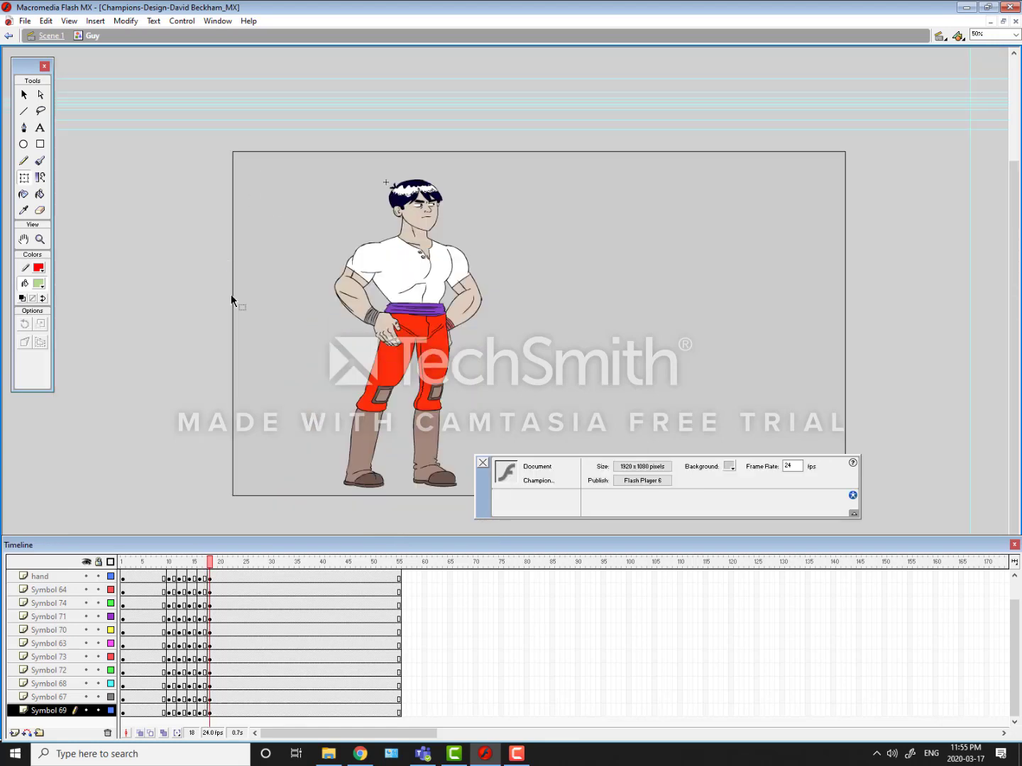
key(ctrl+minus)
drag(144, 561, 244, 597)
Step: Return to Scene 1 and play the character animation from frame 1 at 50% zoom
click(51, 36)
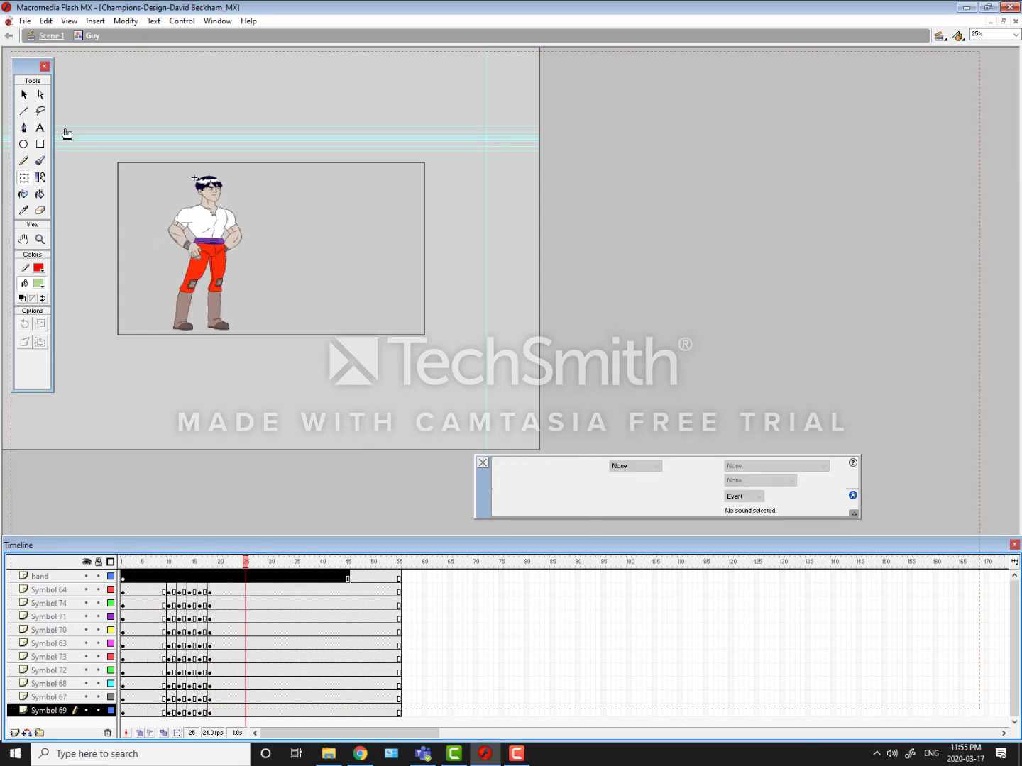
drag(128, 564, 73, 533)
key(ctrl+1)
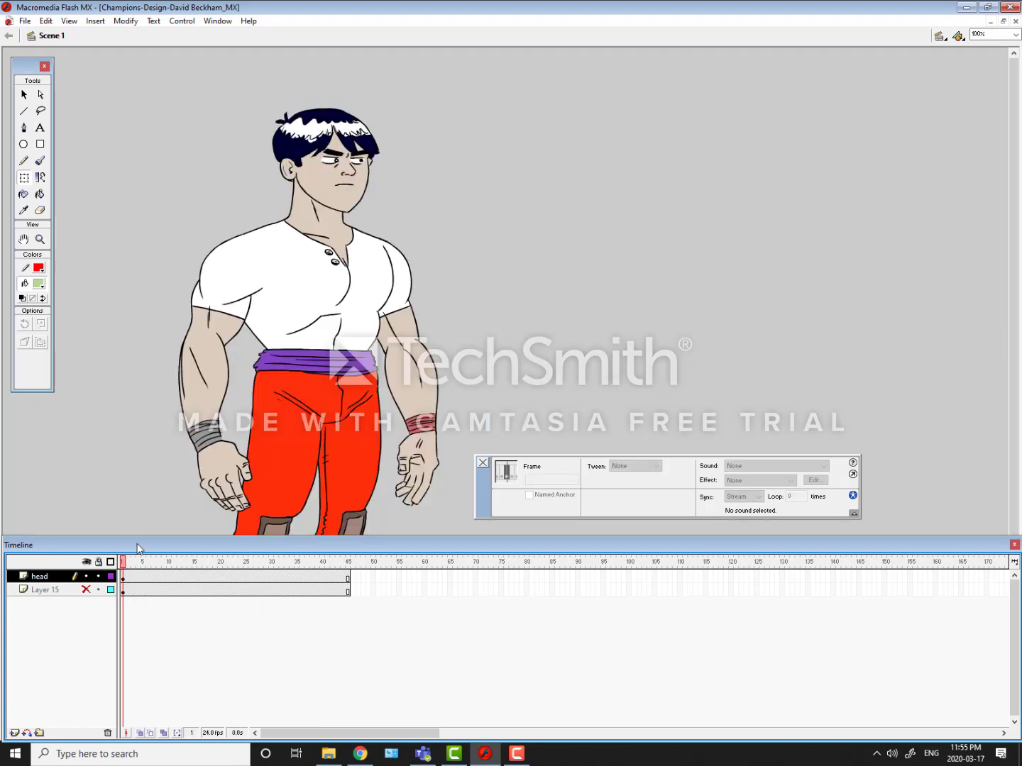
key(ctrl+minus)
key(Return)
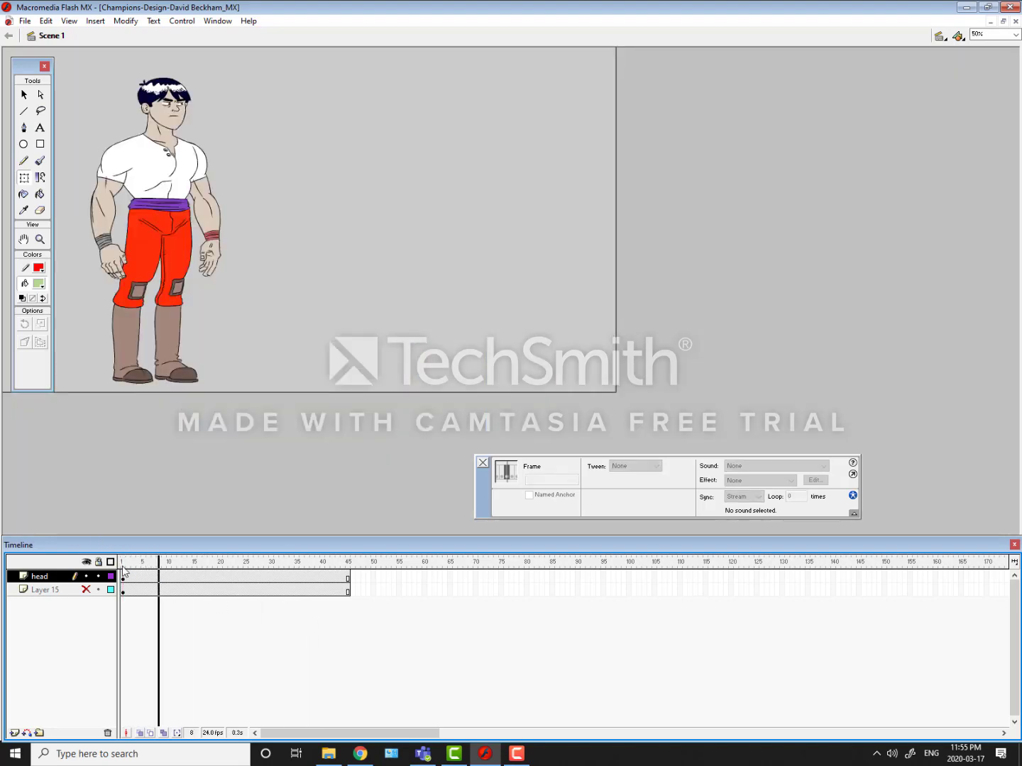